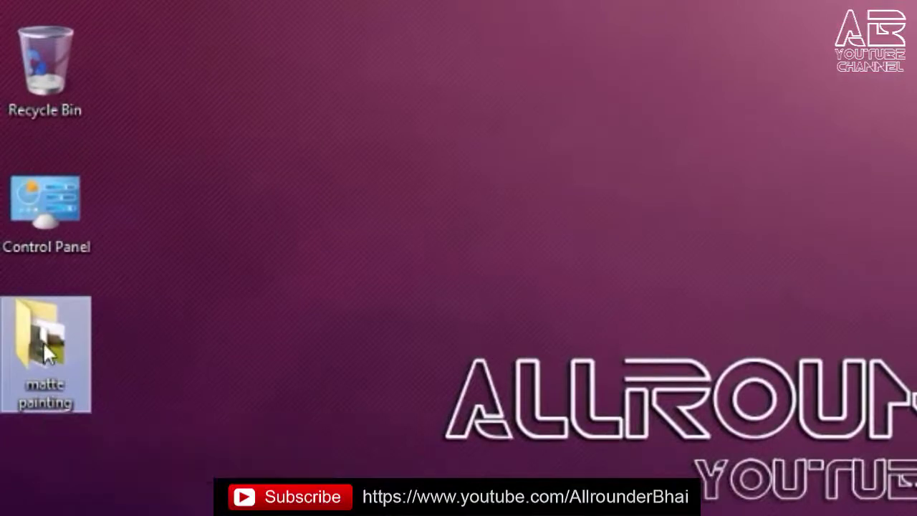
In the matte painting folder, browse the photos and select mountain-pasture_00450519
{"action": "double_click", "coordinate": [44, 344]}
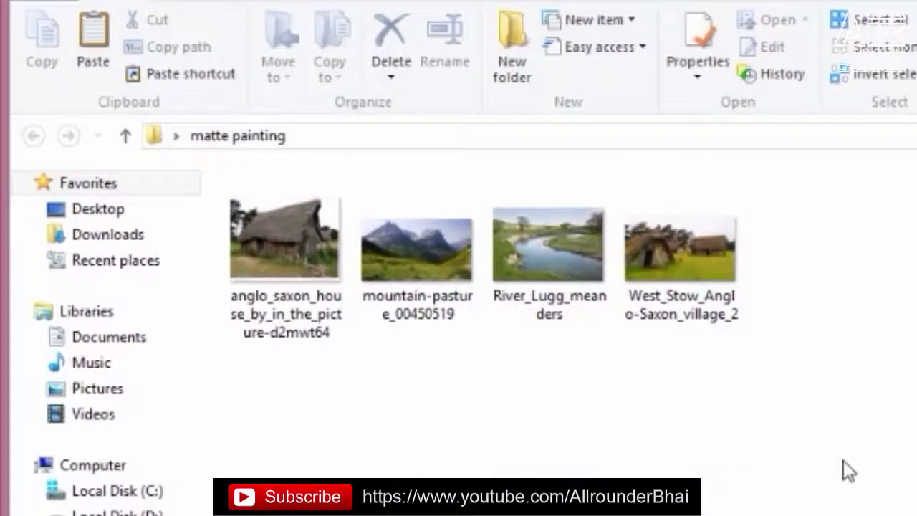
{"action": "scroll", "coordinate": [716, 401], "scroll_direction": "up", "scroll_amount": 3, "text": "ctrl"}
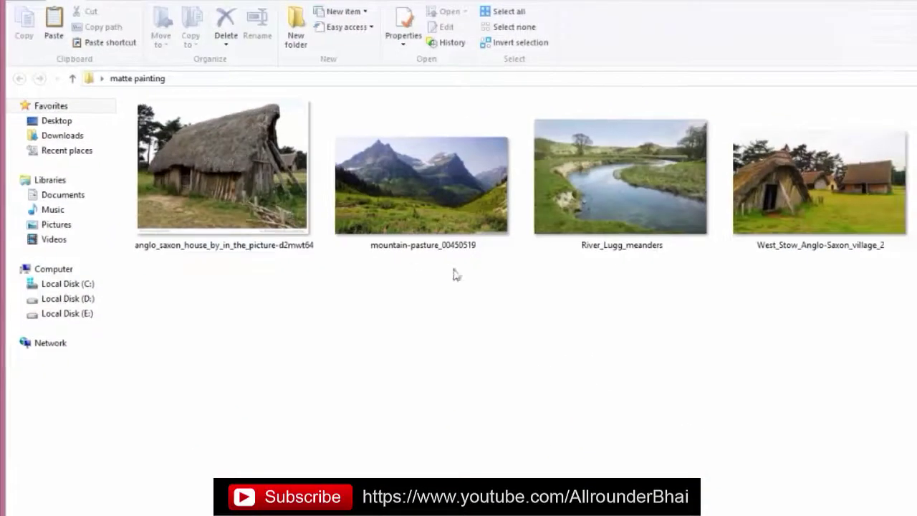
{"action": "left_click", "coordinate": [222, 172]}
{"action": "left_click", "coordinate": [745, 236]}
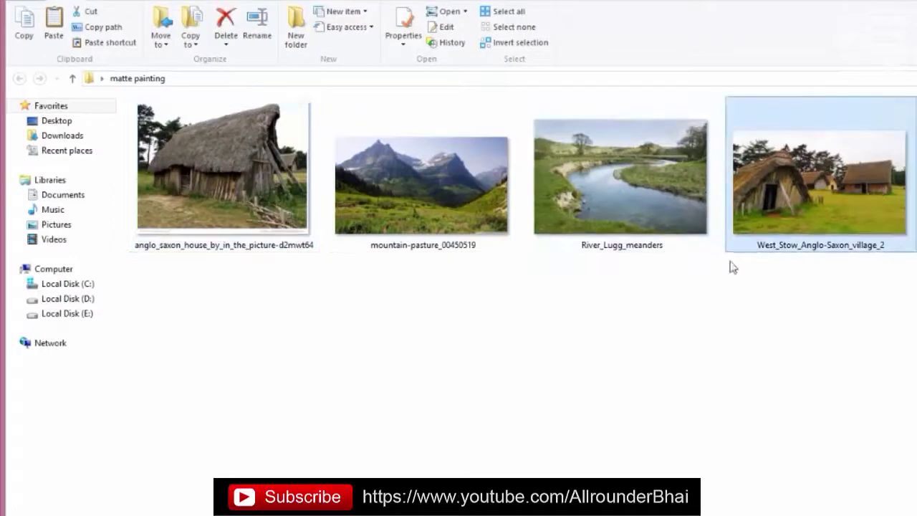
{"action": "left_click", "coordinate": [659, 217], "text": "ctrl"}
{"action": "left_click", "coordinate": [463, 229], "text": "shift"}
{"action": "left_click", "coordinate": [441, 212]}
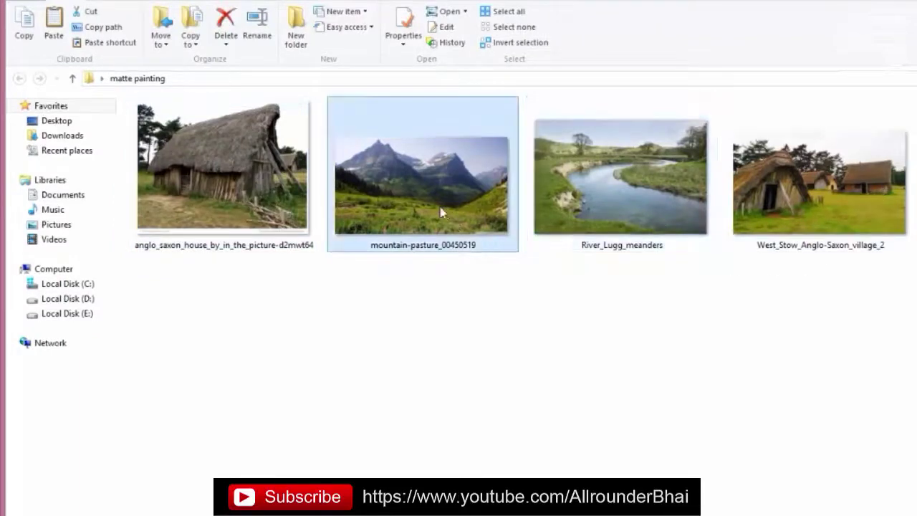
{"action": "key", "text": "Left"}
{"action": "left_click", "coordinate": [681, 205]}
{"action": "left_click", "coordinate": [447, 194]}
{"action": "mouse_move", "coordinate": [441, 184]}
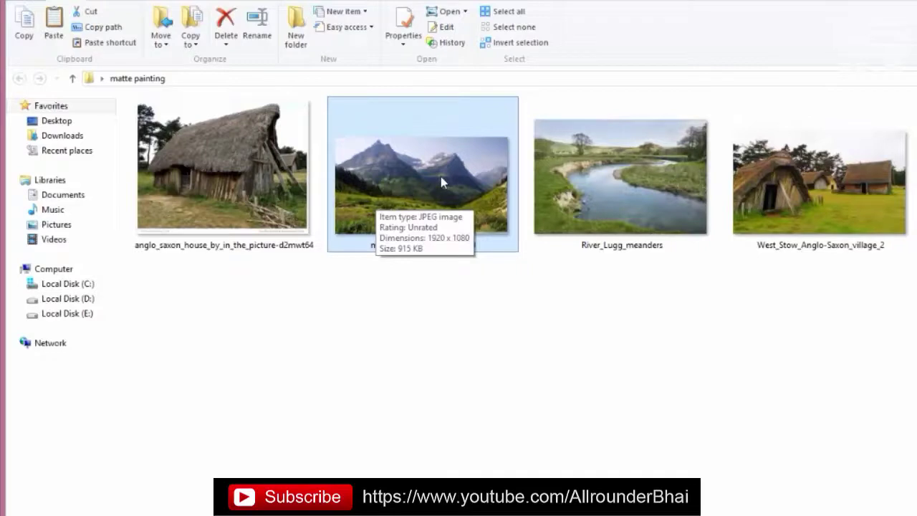
Open mountain-pasture_00450519 in Adobe Photoshop CS6 using Open with
{"action": "left_click", "coordinate": [479, 291]}
{"action": "left_click", "coordinate": [416, 176]}
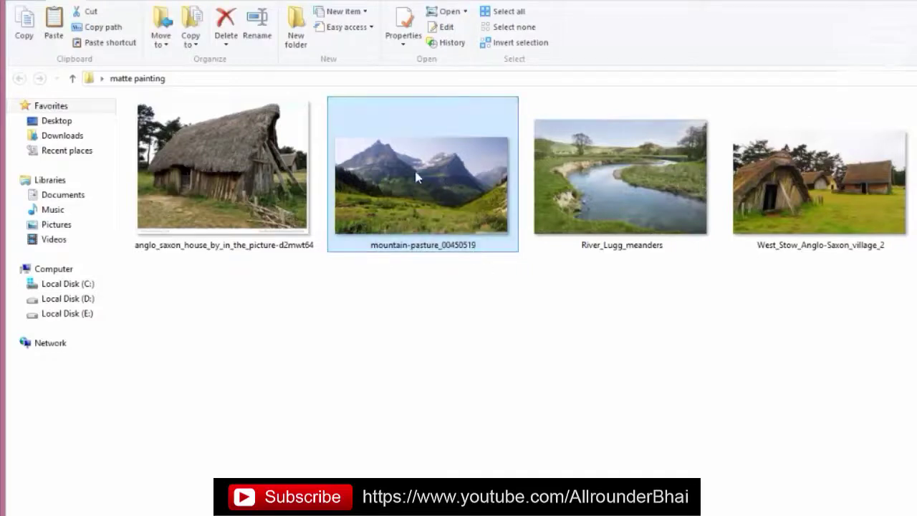
{"action": "right_click", "coordinate": [425, 169]}
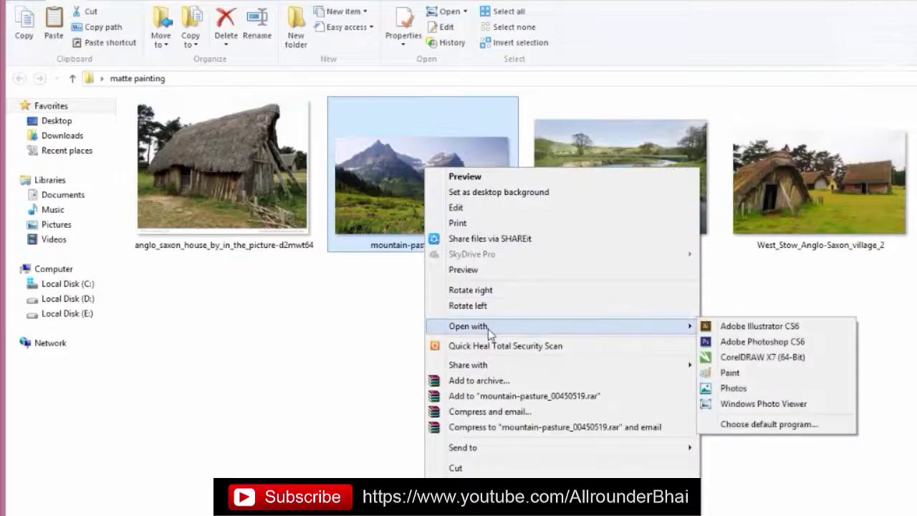
{"action": "mouse_move", "coordinate": [468, 326]}
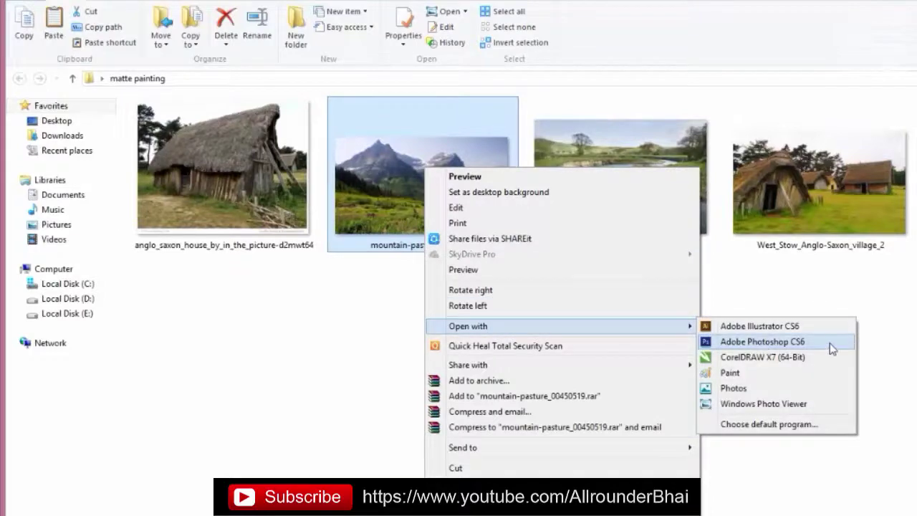
{"action": "left_click", "coordinate": [747, 341]}
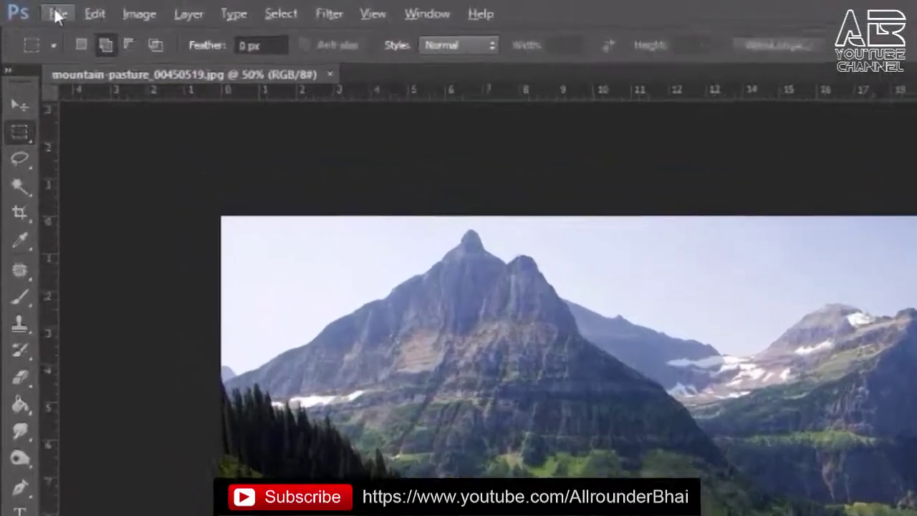
{"action": "left_click", "coordinate": [31, 8]}
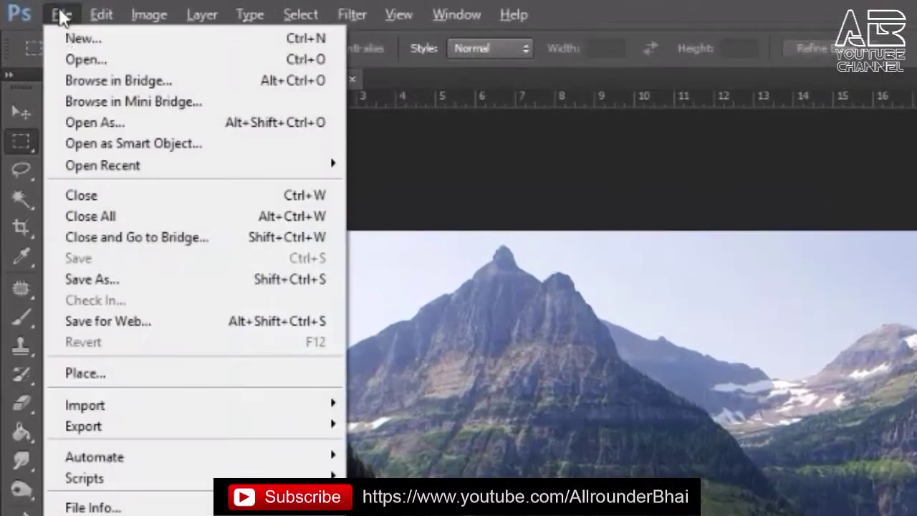
{"action": "left_click", "coordinate": [123, 373]}
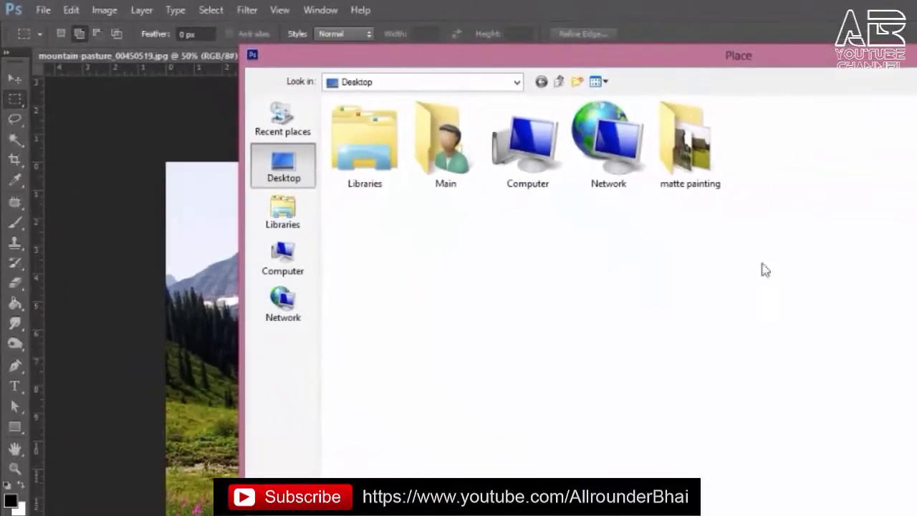
{"action": "left_click", "coordinate": [709, 158]}
{"action": "double_click", "coordinate": [710, 158]}
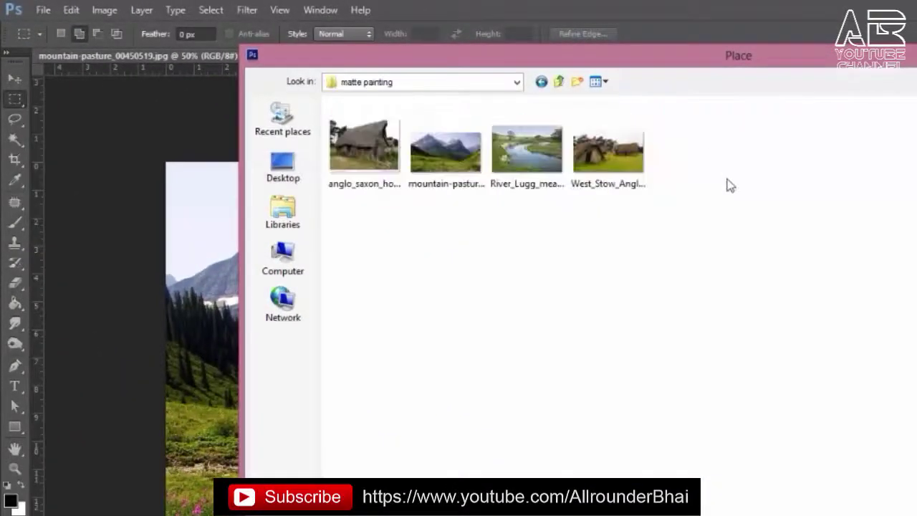
{"action": "left_click", "coordinate": [531, 162]}
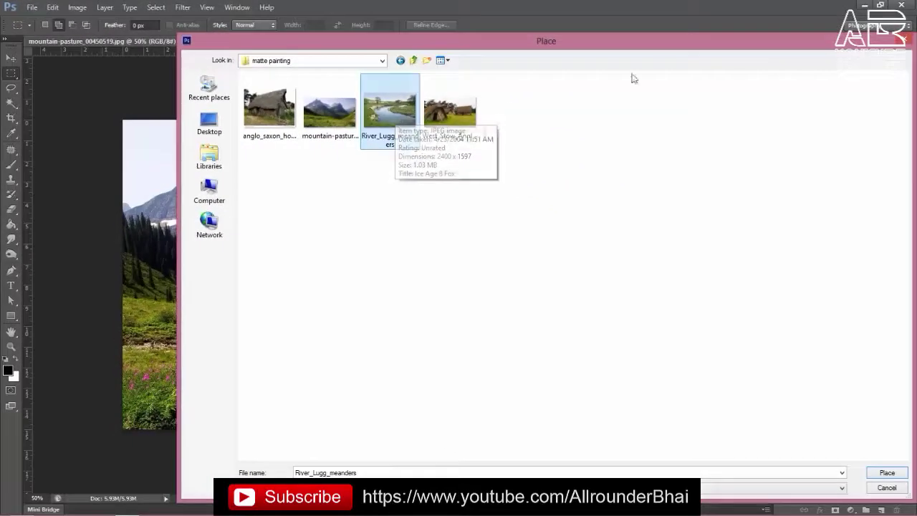
{"action": "mouse_move", "coordinate": [694, 38]}
{"action": "left_mouse_down"}
{"action": "mouse_move", "coordinate": [498, 403]}
{"action": "mouse_move", "coordinate": [542, 468]}
{"action": "left_mouse_up"}
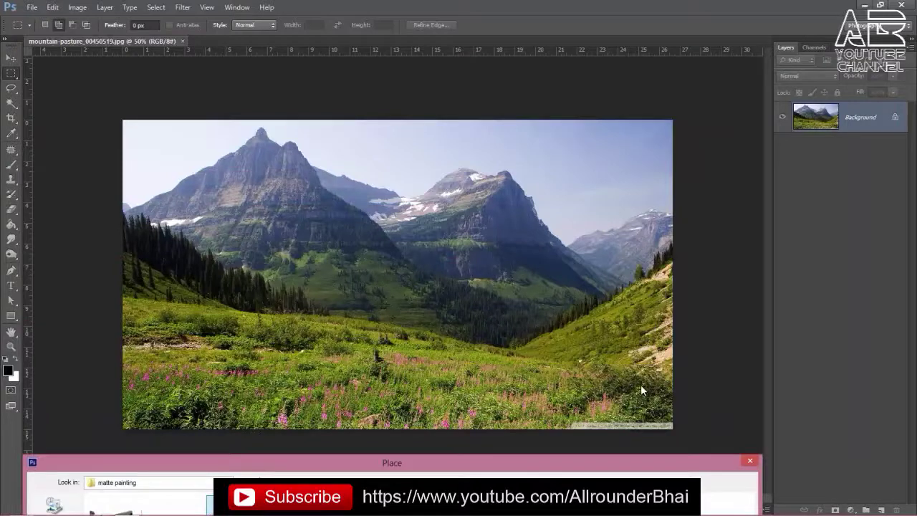
{"action": "left_click_drag", "start_coordinate": [648, 463], "coordinate": [619, 351]}
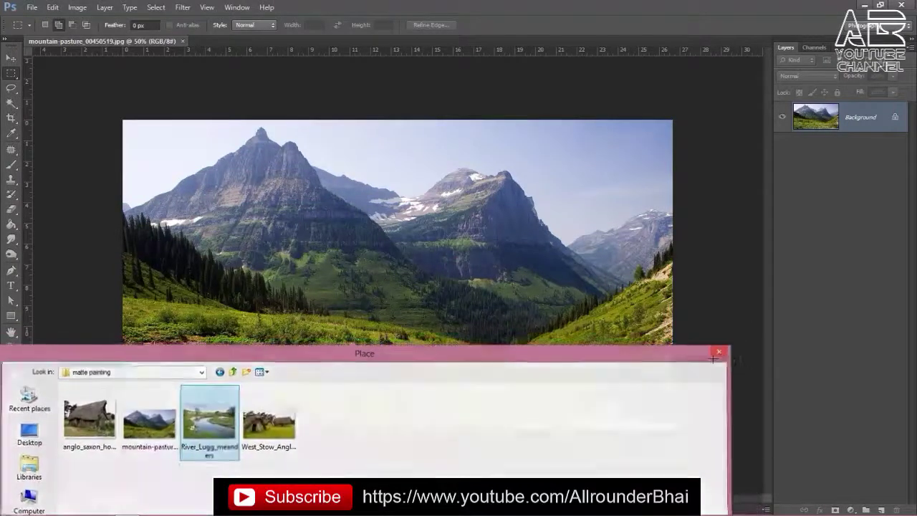
{"action": "left_click", "coordinate": [722, 349]}
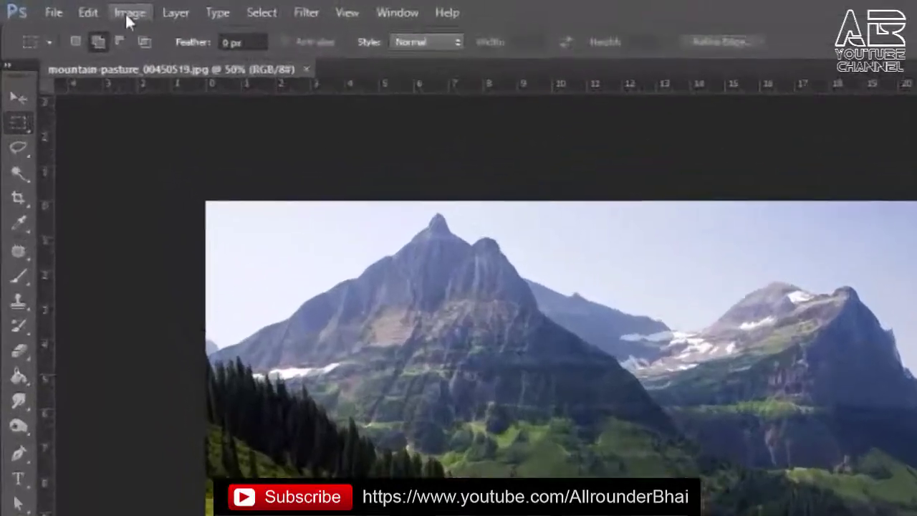
Change the canvas height from 15 to 25 inches, top-anchored so white space is added below
{"action": "left_click", "coordinate": [78, 8]}
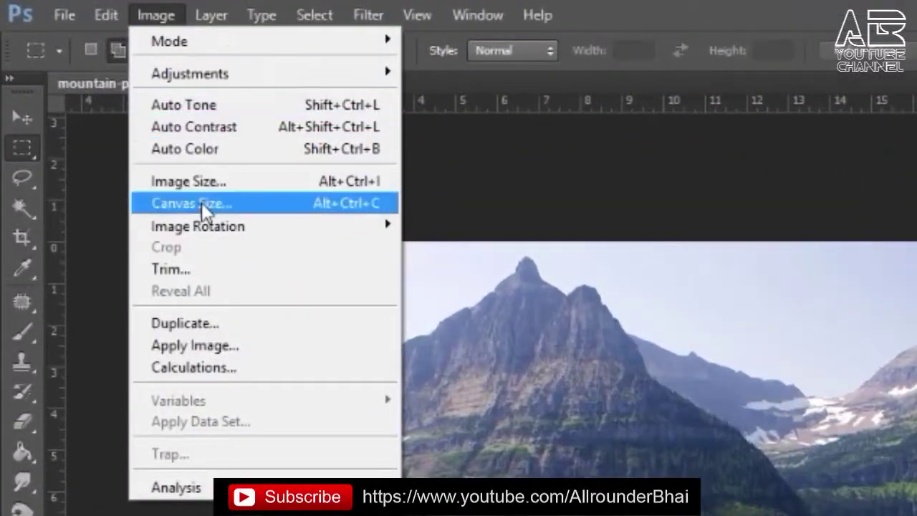
{"action": "left_click", "coordinate": [248, 203]}
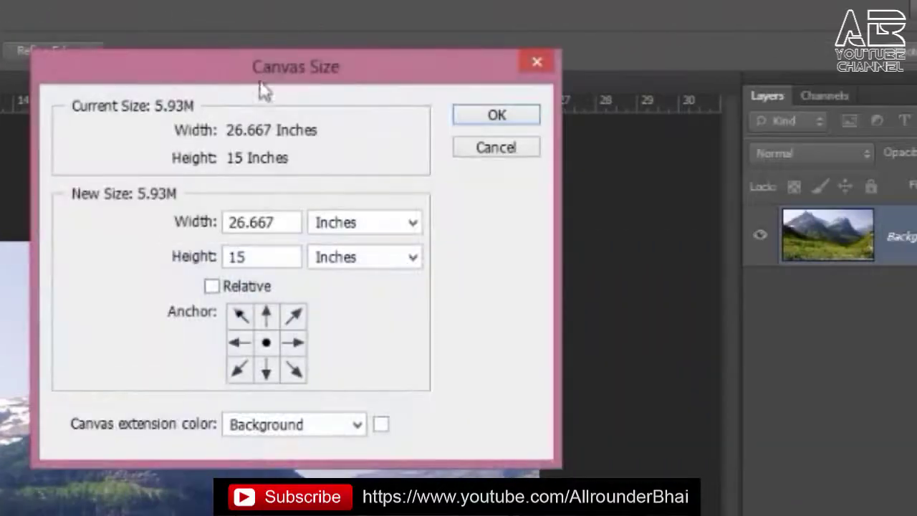
{"action": "left_click_drag", "start_coordinate": [271, 77], "coordinate": [541, 82]}
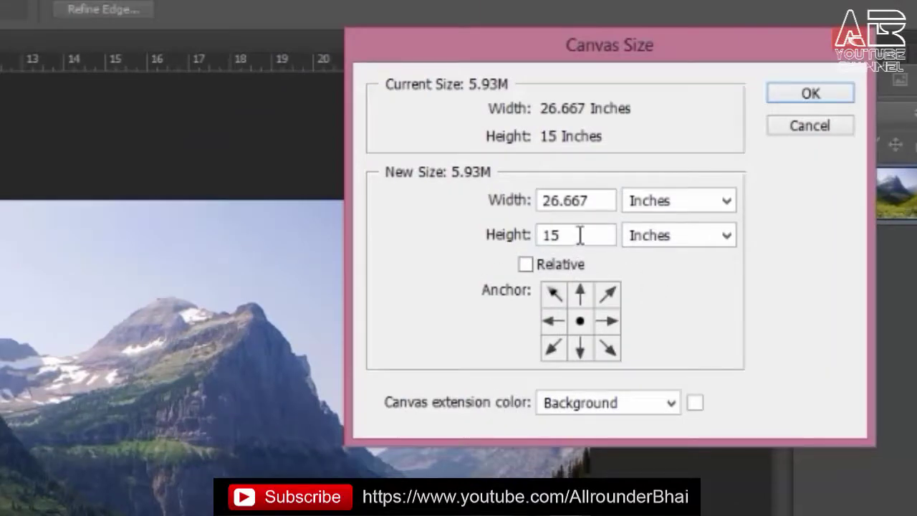
{"action": "double_click", "coordinate": [556, 233]}
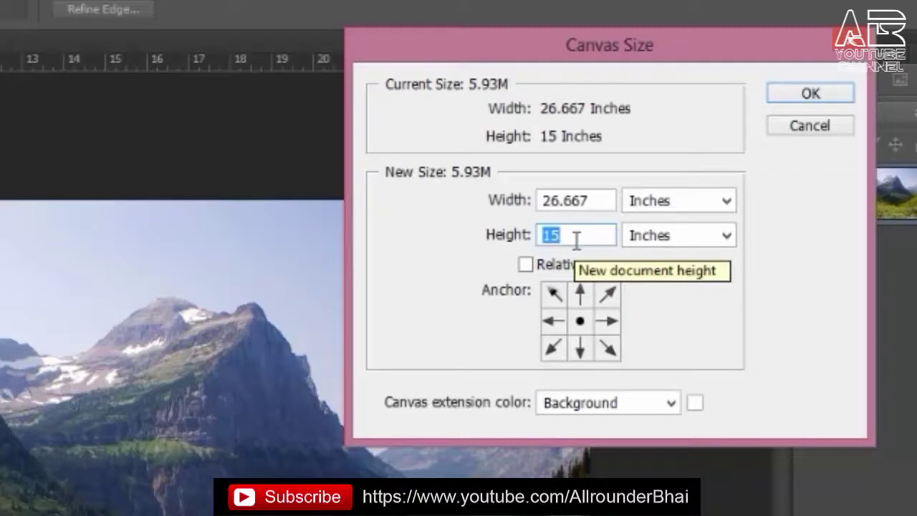
{"action": "type", "text": "2"}
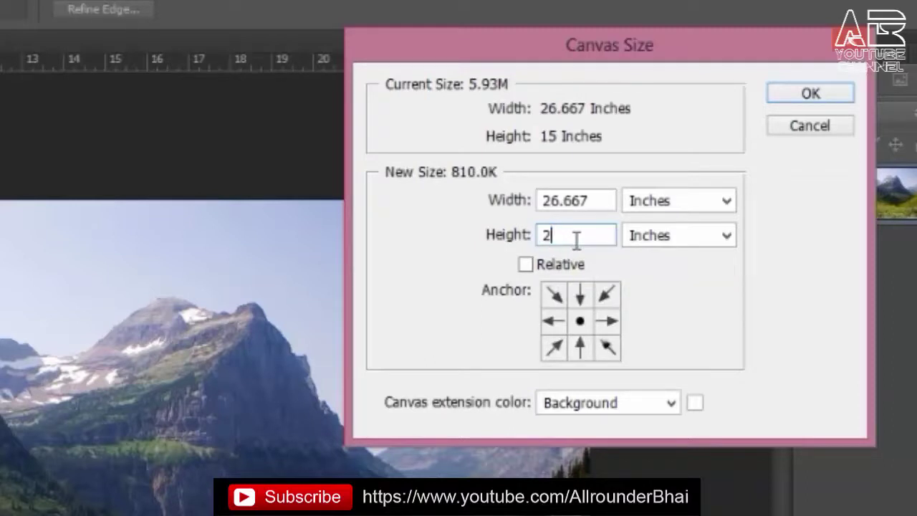
{"action": "type", "text": "5"}
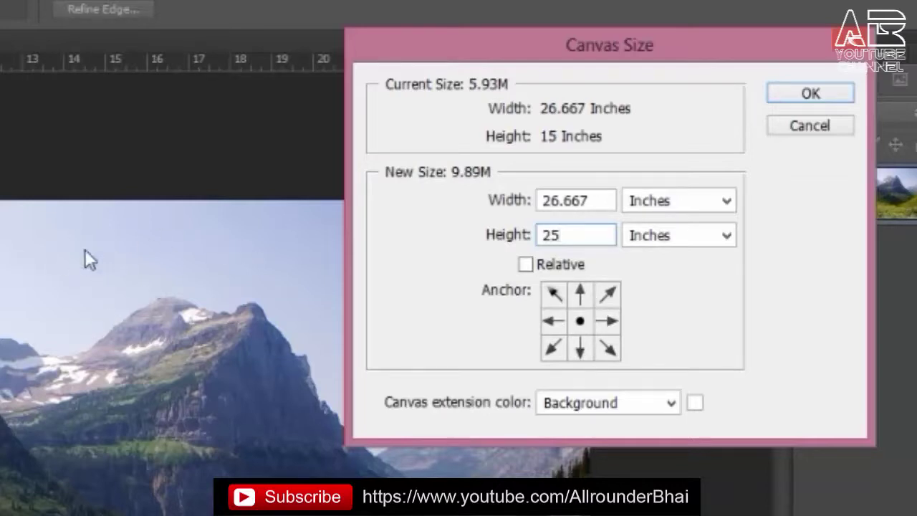
{"action": "left_click", "coordinate": [582, 293]}
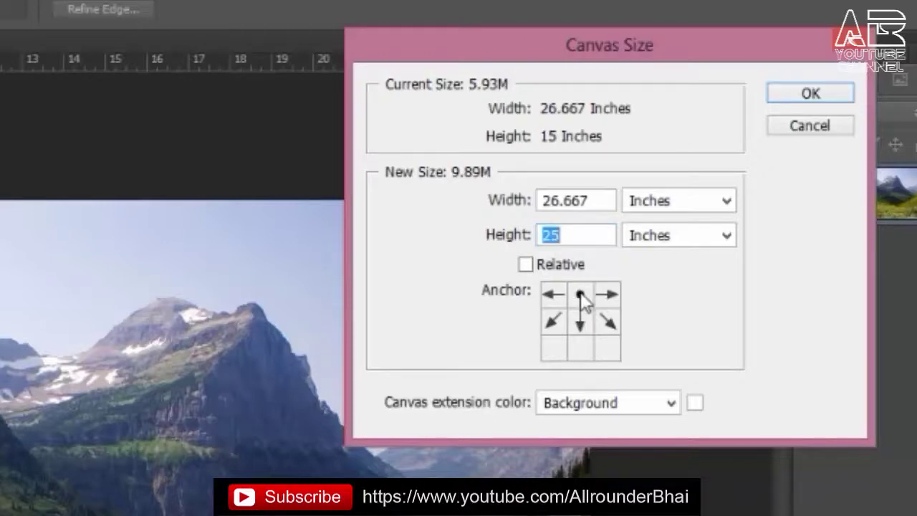
{"action": "left_click", "coordinate": [821, 94]}
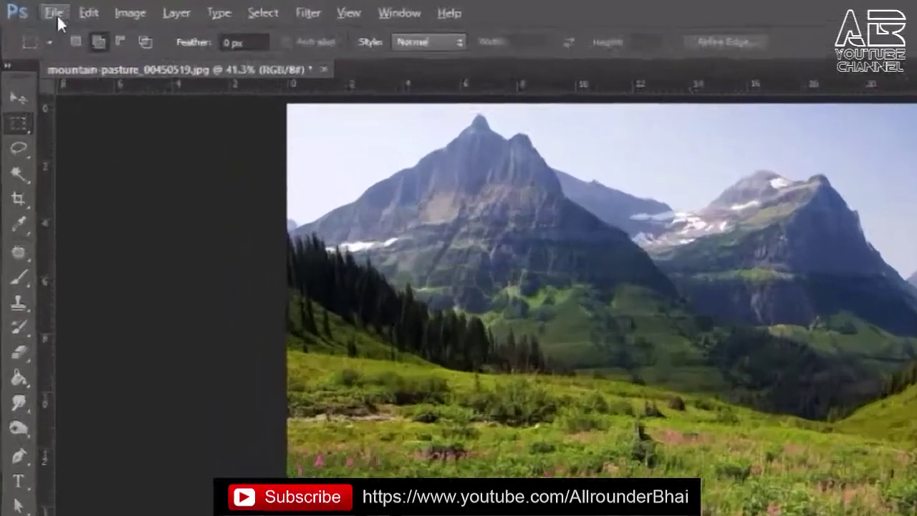
Place the River_Lugg_meanders photo from the matte painting folder into the document
{"action": "left_click", "coordinate": [34, 8]}
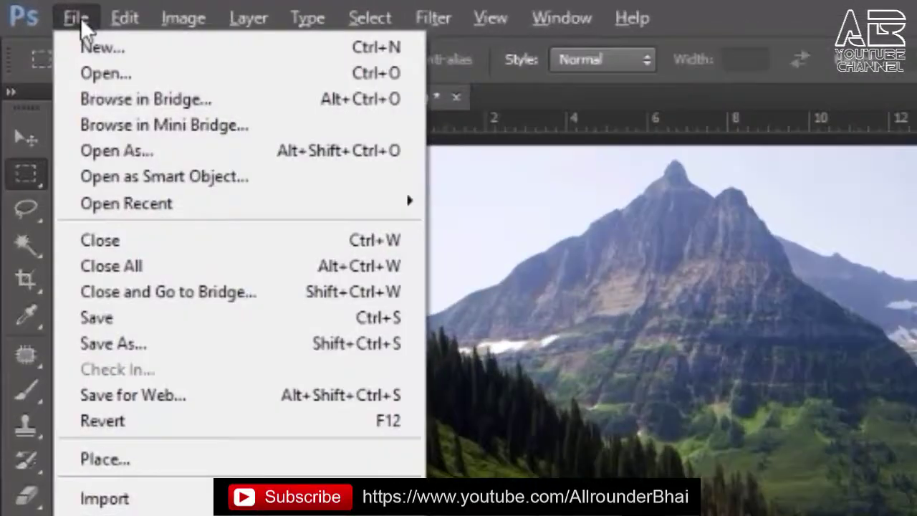
{"action": "left_click", "coordinate": [119, 465]}
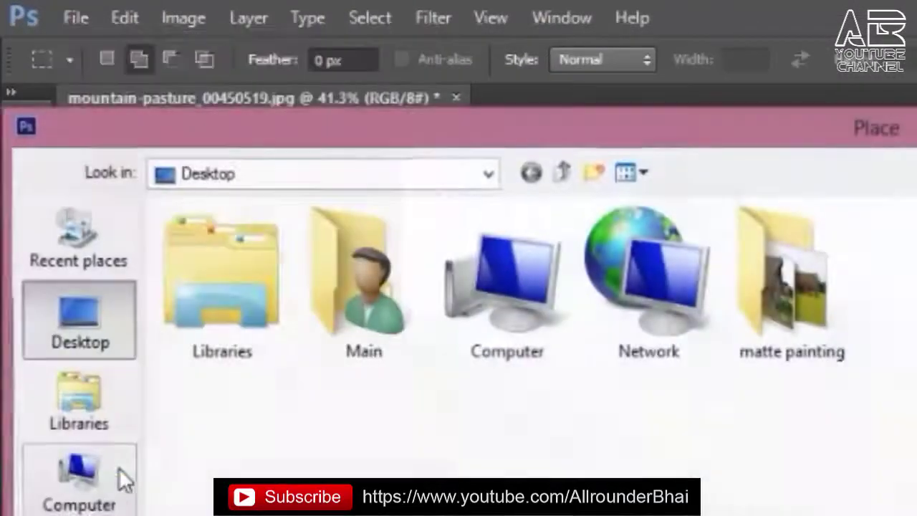
{"action": "double_click", "coordinate": [780, 250]}
{"action": "left_click", "coordinate": [518, 285]}
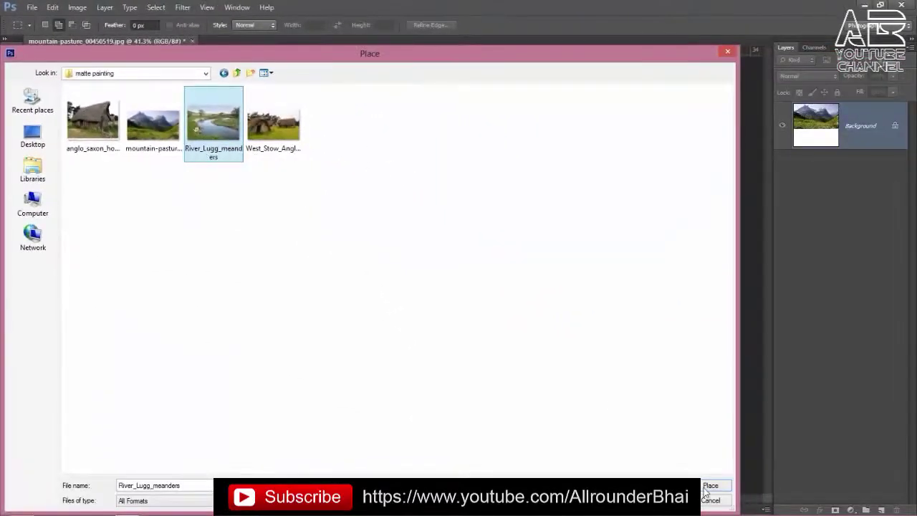
{"action": "left_click", "coordinate": [708, 485]}
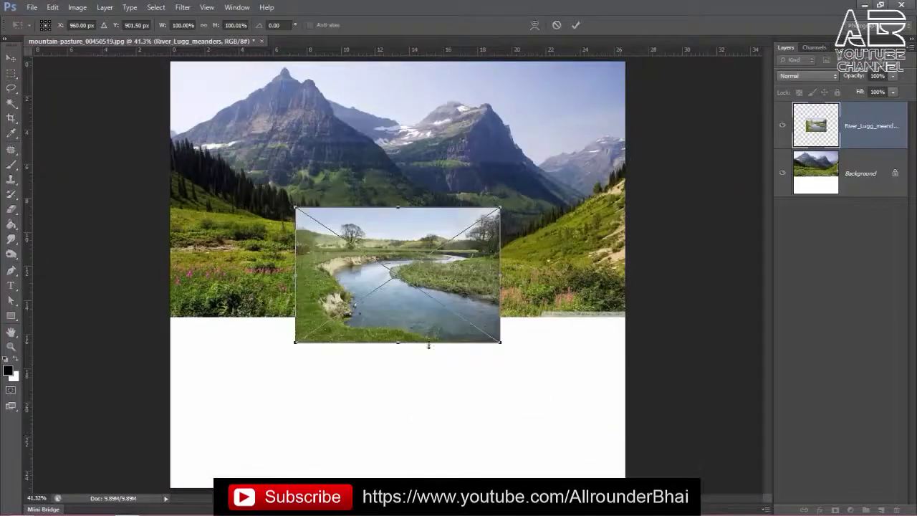
Move, slightly rotate and scale the river photo to about 222% across the lower canvas
{"action": "left_click_drag", "start_coordinate": [458, 280], "coordinate": [335, 318]}
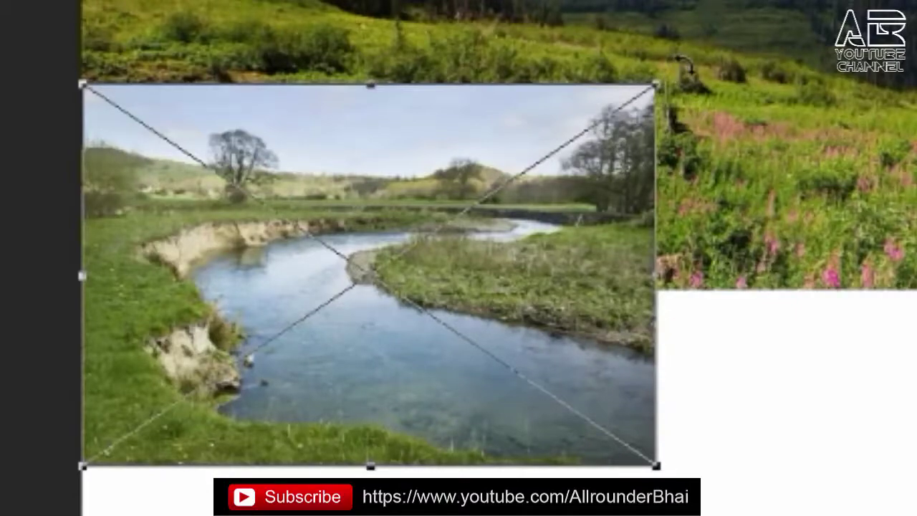
{"action": "mouse_move", "coordinate": [677, 63]}
{"action": "left_mouse_down"}
{"action": "mouse_move", "coordinate": [660, 34]}
{"action": "mouse_move", "coordinate": [674, 72]}
{"action": "left_mouse_up"}
{"action": "left_click_drag", "start_coordinate": [657, 467], "coordinate": [537, 475]}
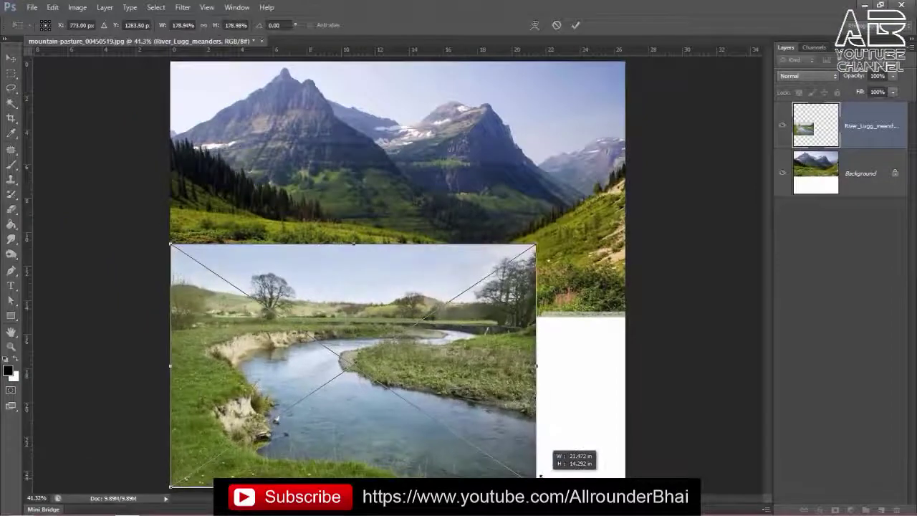
{"action": "left_click_drag", "start_coordinate": [534, 486], "coordinate": [537, 486]}
{"action": "left_click_drag", "start_coordinate": [534, 248], "coordinate": [625, 186]}
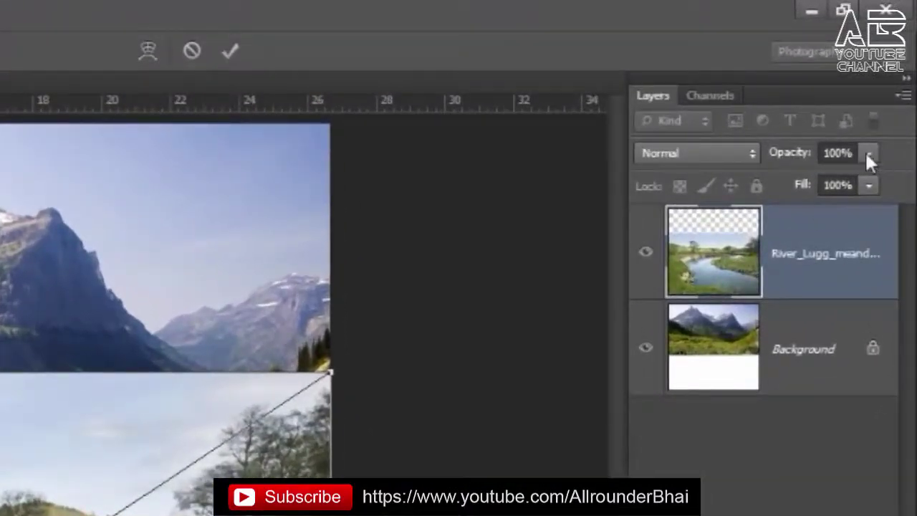
Align the river layer's top edge under the mountains, return it to 100% opacity, and commit it
{"action": "left_click", "coordinate": [868, 152]}
{"action": "left_click_drag", "start_coordinate": [867, 177], "coordinate": [804, 178]}
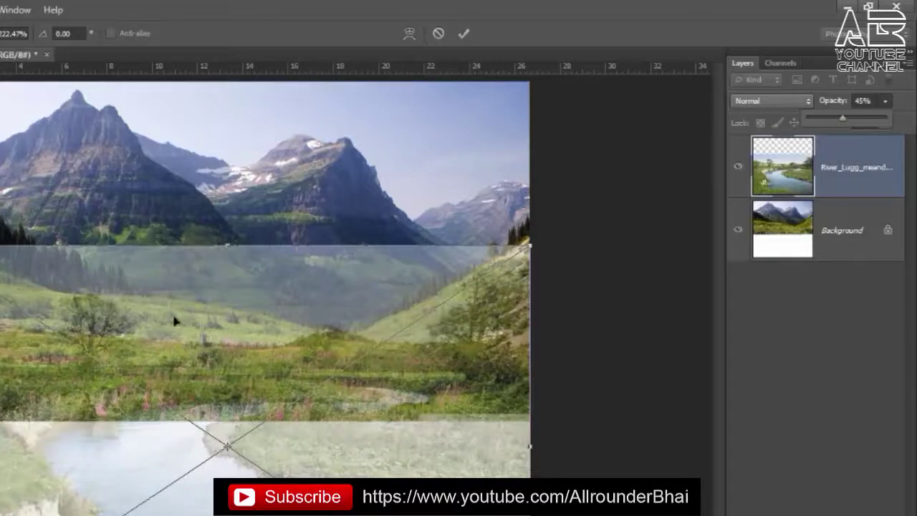
{"action": "left_click_drag", "start_coordinate": [319, 358], "coordinate": [323, 325]}
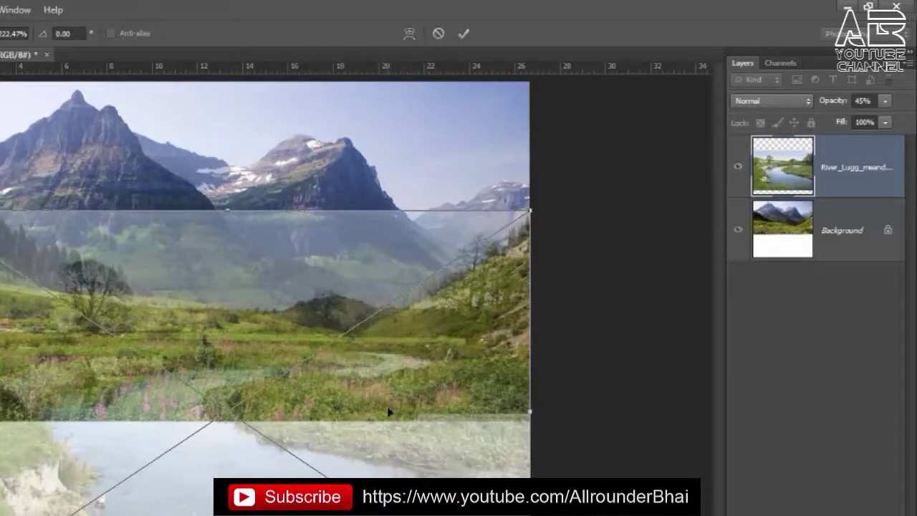
{"action": "left_click", "coordinate": [886, 104]}
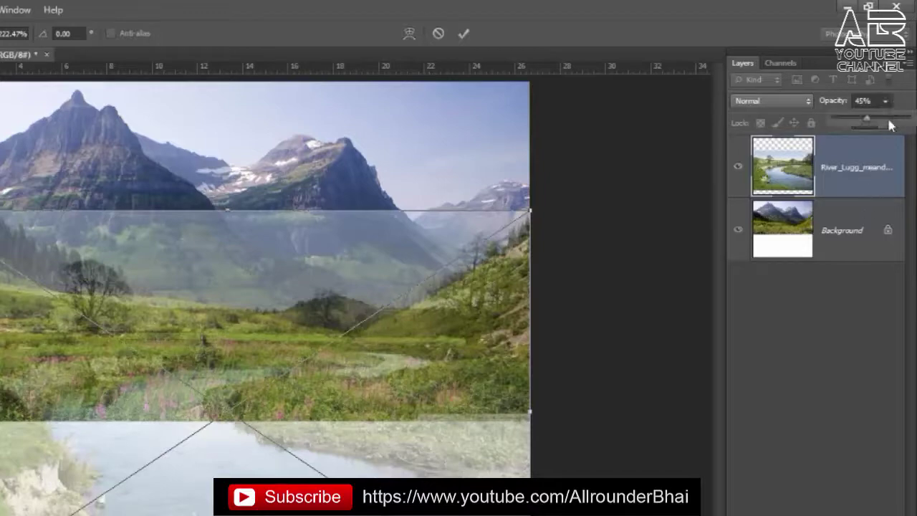
{"action": "left_click_drag", "start_coordinate": [868, 119], "coordinate": [908, 119]}
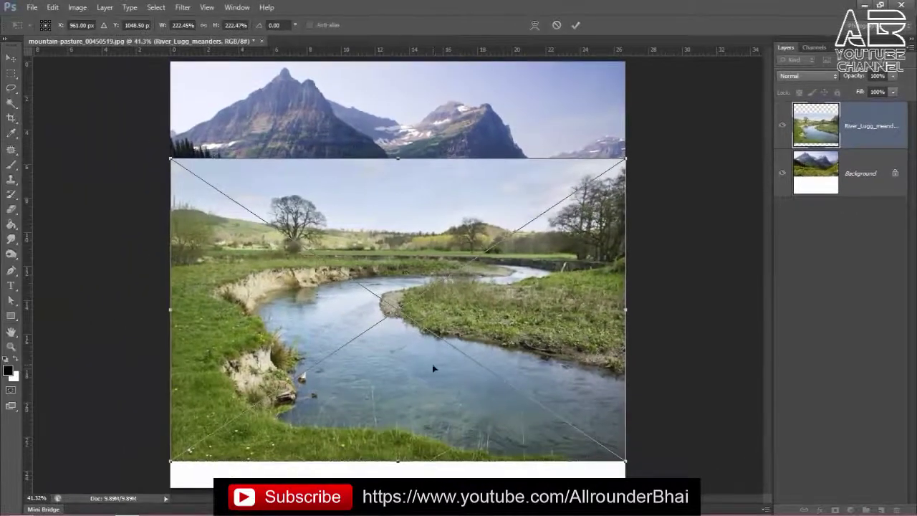
{"action": "key", "text": "Return"}
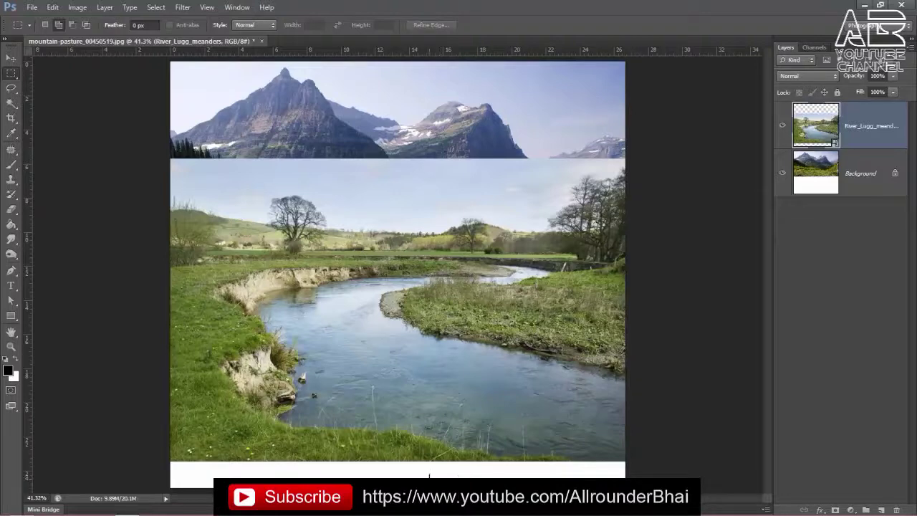
Trim the white strip below the meadow with an unconstrained crop, then select the Eraser
{"action": "left_click", "coordinate": [11, 118]}
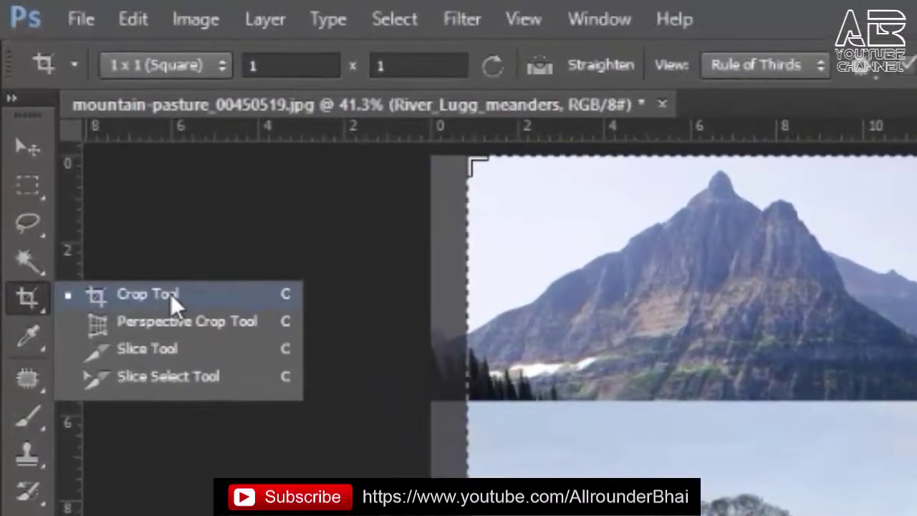
{"action": "left_click", "coordinate": [174, 301]}
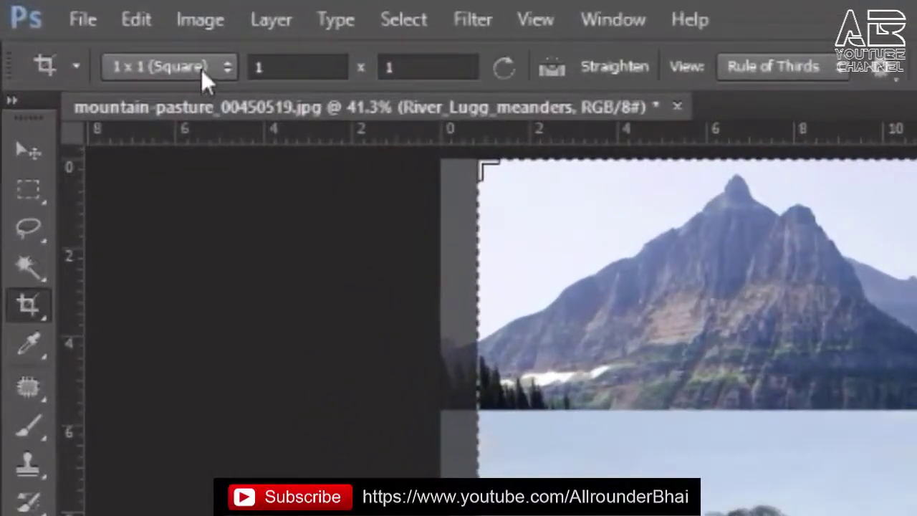
{"action": "left_click", "coordinate": [201, 67]}
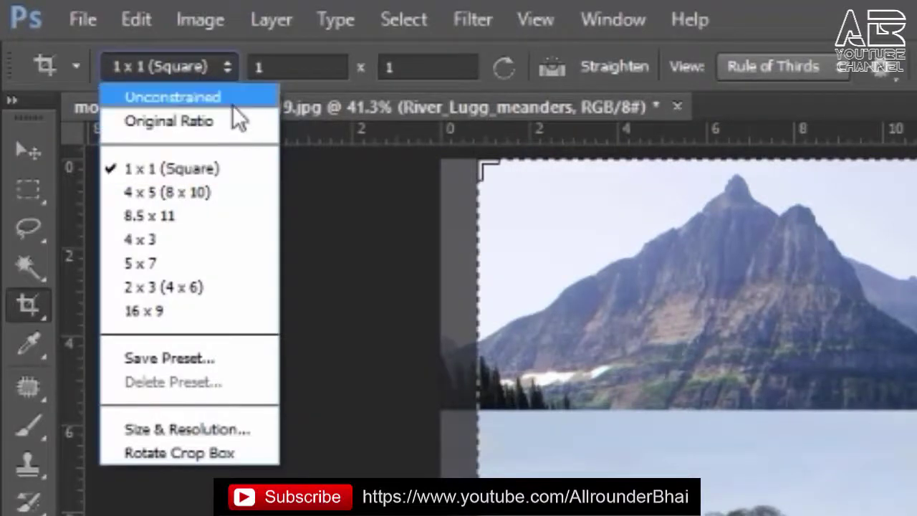
{"action": "left_click", "coordinate": [231, 102]}
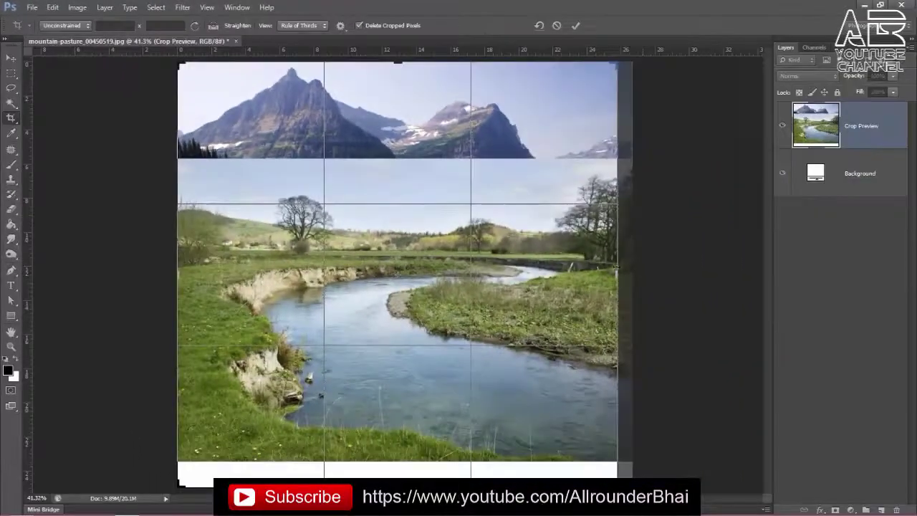
{"action": "left_click_drag", "start_coordinate": [616, 266], "coordinate": [625, 267]}
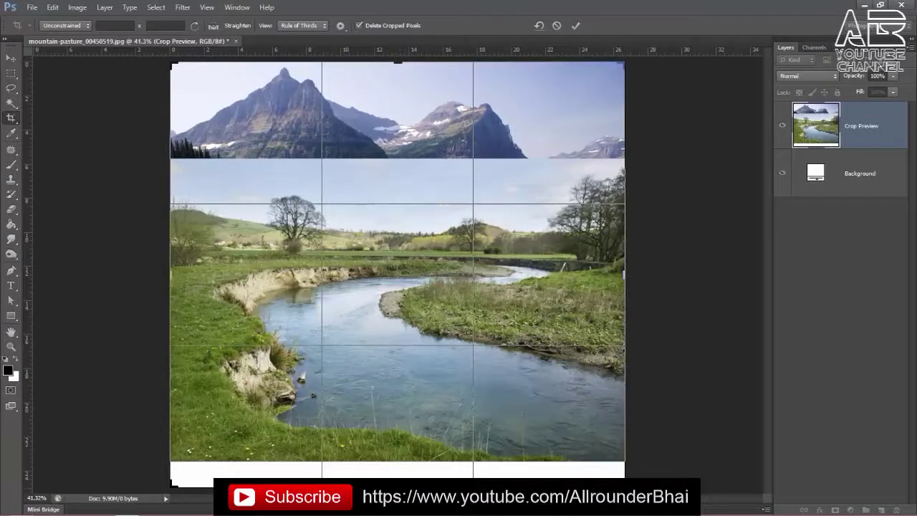
{"action": "left_click_drag", "start_coordinate": [398, 486], "coordinate": [398, 472]}
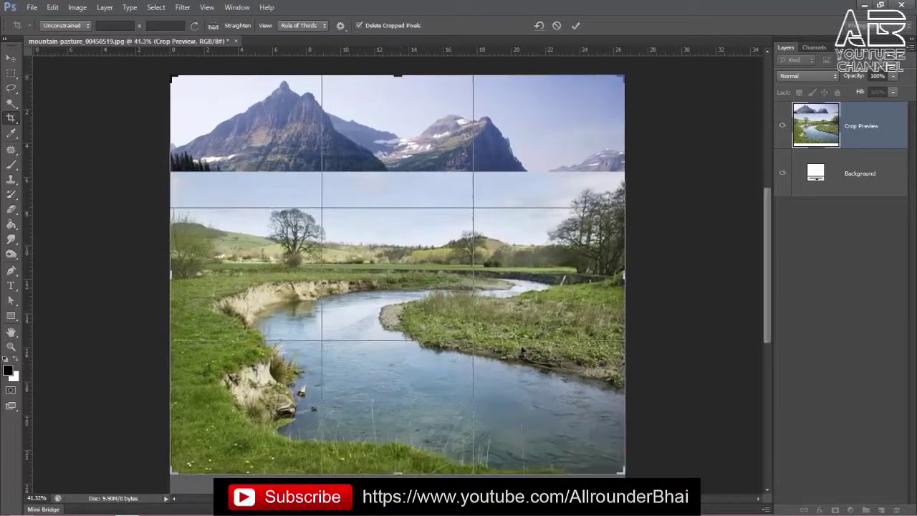
{"action": "left_click_drag", "start_coordinate": [495, 462], "coordinate": [494, 411]}
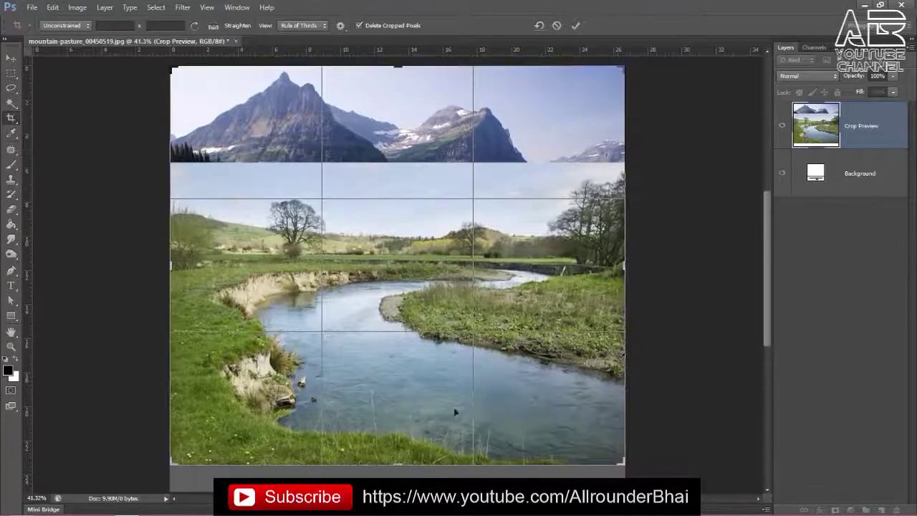
{"action": "key", "text": "Return"}
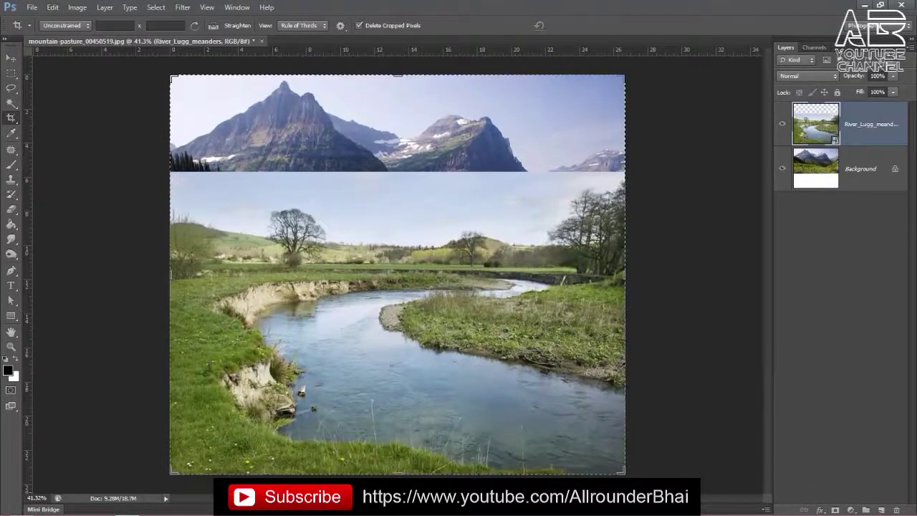
{"action": "left_click", "coordinate": [10, 57]}
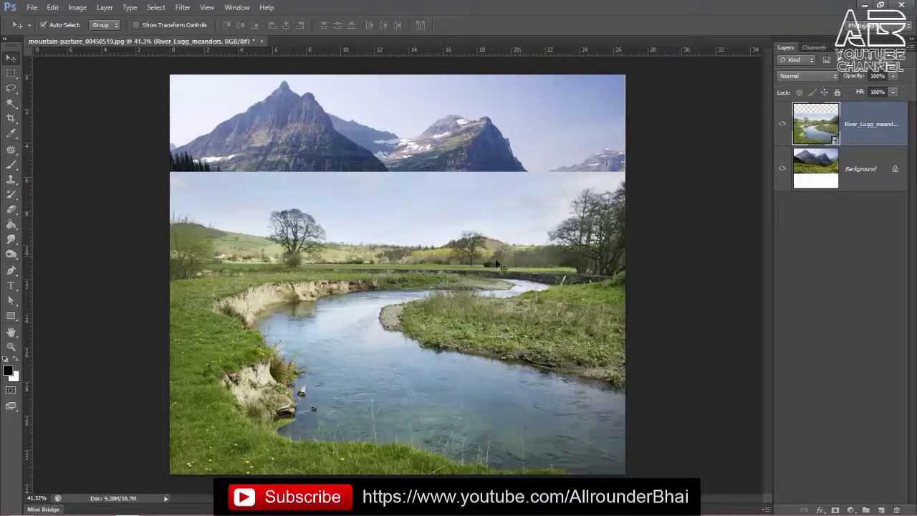
{"action": "left_click_drag", "start_coordinate": [12, 209], "coordinate": [88, 210]}
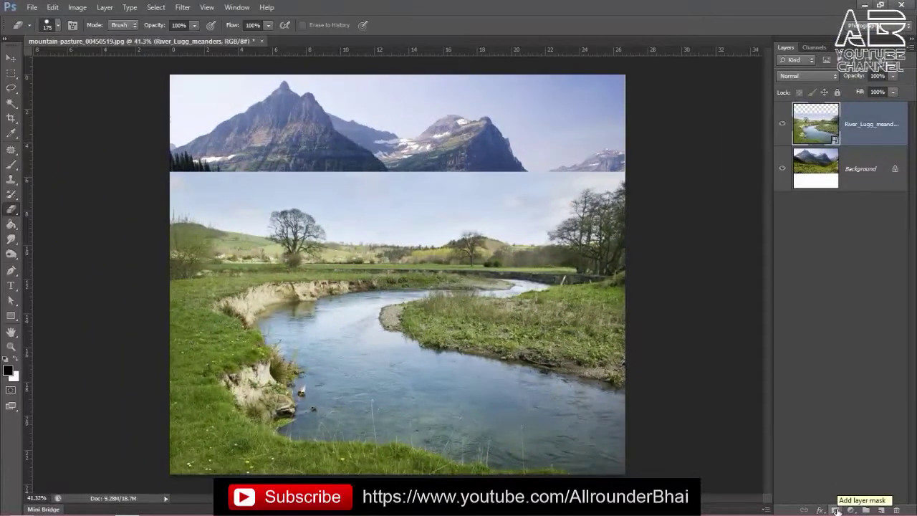
Add a white layer mask to the River_Lugg_meanders layer and select the Brush Tool
{"action": "left_click", "coordinate": [836, 510]}
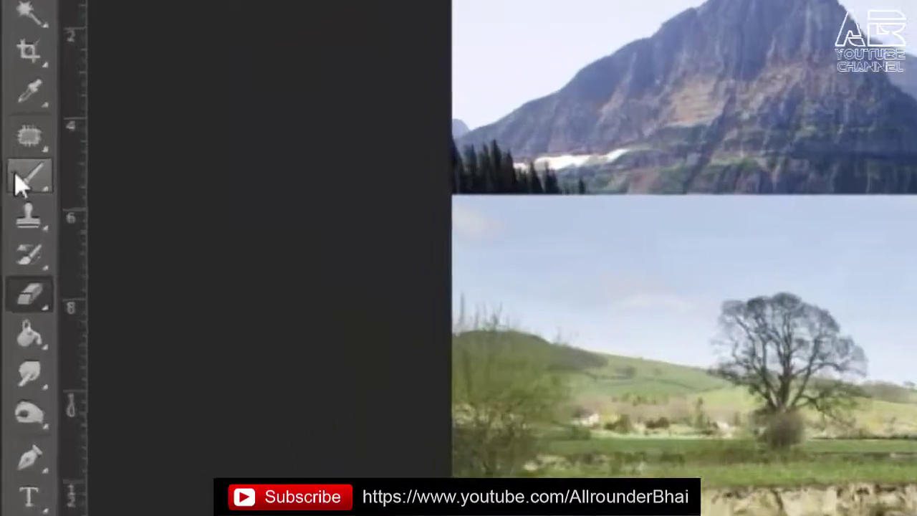
{"action": "right_click", "coordinate": [12, 165]}
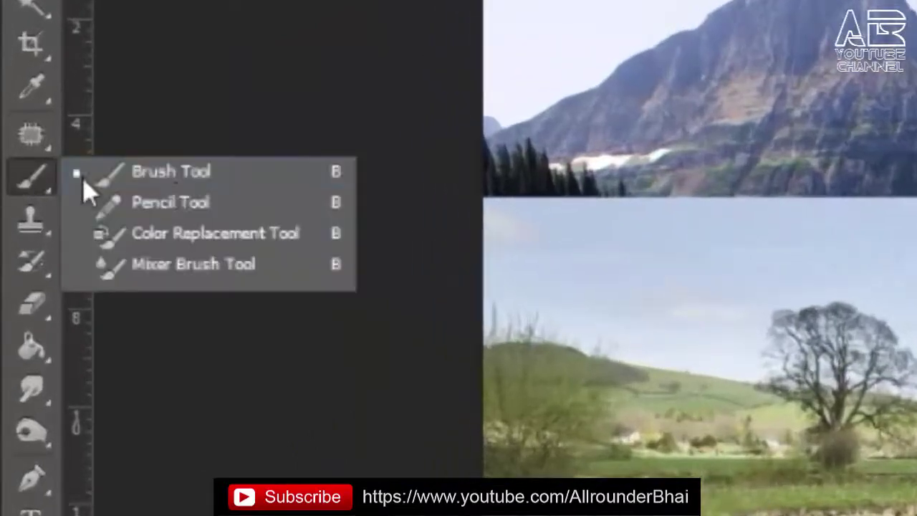
{"action": "left_click", "coordinate": [228, 187]}
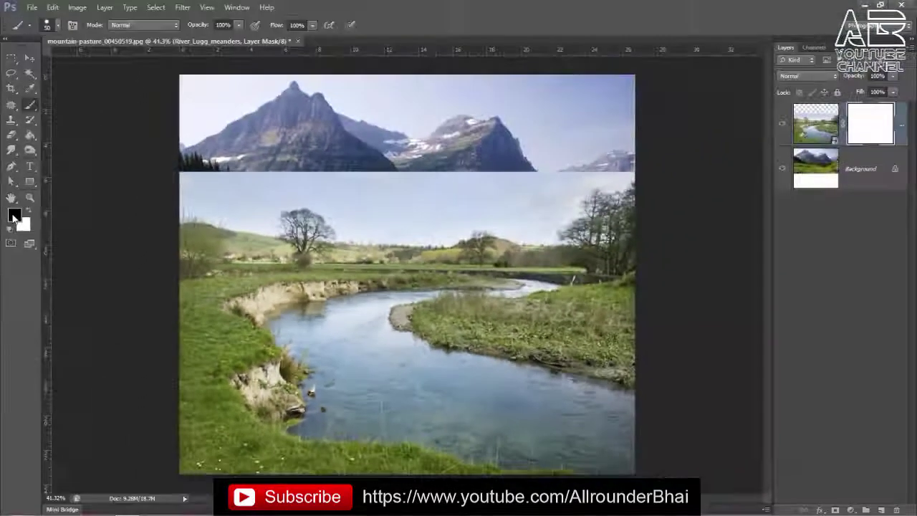
{"action": "mouse_move", "coordinate": [383, 176]}
{"action": "left_mouse_down"}
{"action": "mouse_move", "coordinate": [363, 265]}
{"action": "mouse_move", "coordinate": [390, 275]}
{"action": "left_mouse_up"}
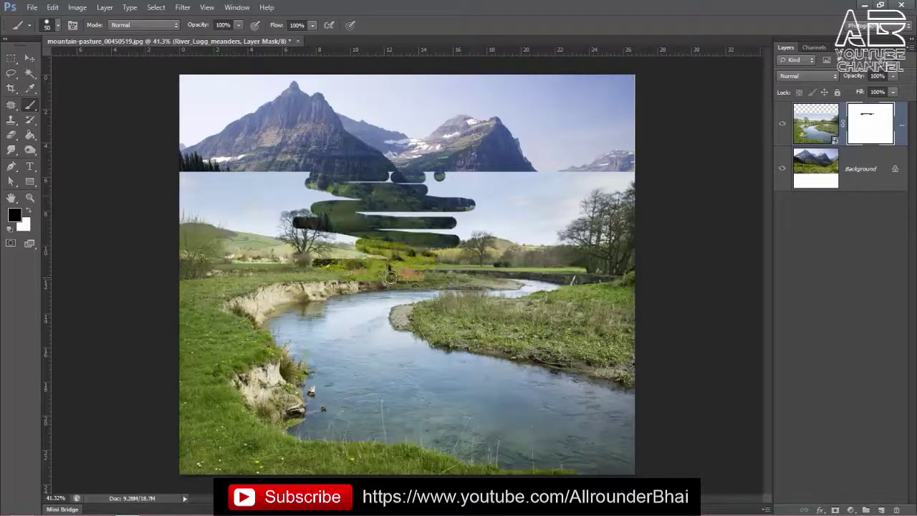
{"action": "left_click", "coordinate": [27, 210]}
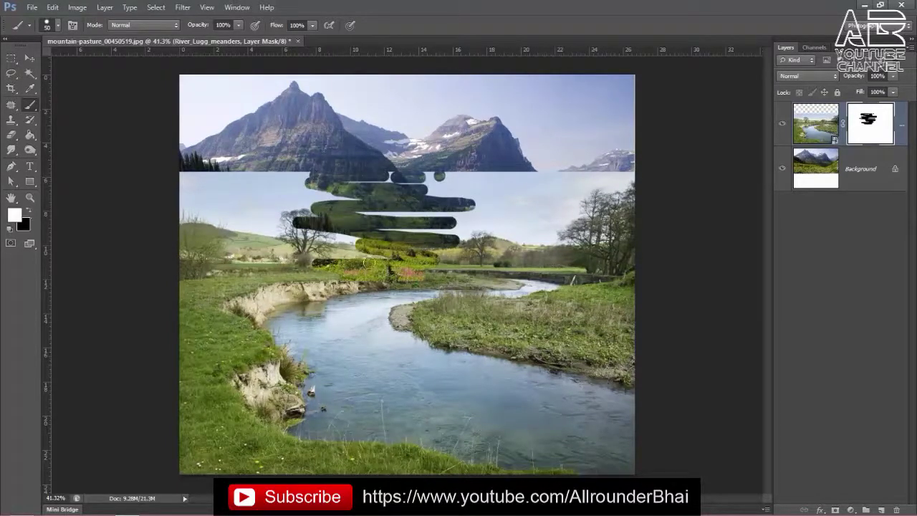
{"action": "mouse_move", "coordinate": [448, 265]}
{"action": "left_mouse_down"}
{"action": "mouse_move", "coordinate": [315, 230]}
{"action": "mouse_move", "coordinate": [429, 215]}
{"action": "mouse_move", "coordinate": [315, 208]}
{"action": "mouse_move", "coordinate": [444, 179]}
{"action": "mouse_move", "coordinate": [344, 174]}
{"action": "mouse_move", "coordinate": [484, 181]}
{"action": "mouse_move", "coordinate": [309, 172]}
{"action": "left_mouse_up"}
{"action": "left_click_drag", "start_coordinate": [313, 204], "coordinate": [391, 203]}
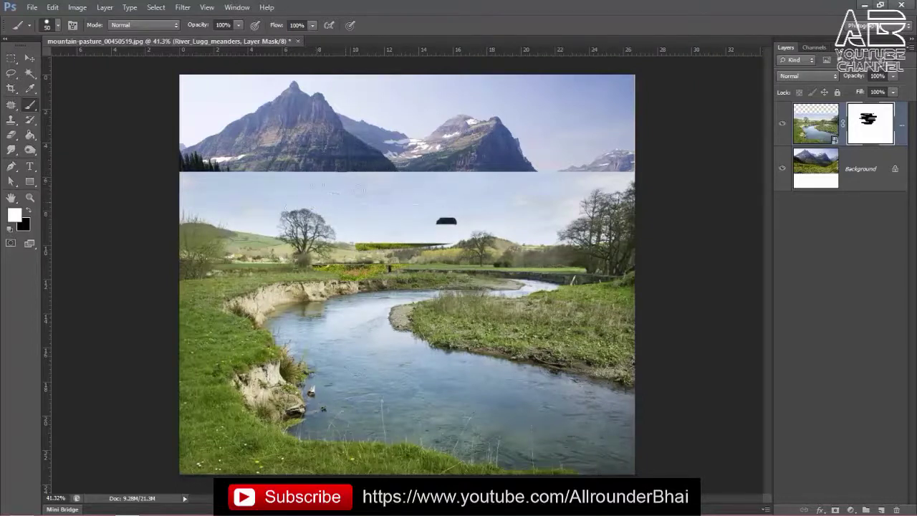
{"action": "left_click_drag", "start_coordinate": [443, 230], "coordinate": [358, 247]}
{"action": "left_click_drag", "start_coordinate": [480, 251], "coordinate": [414, 259]}
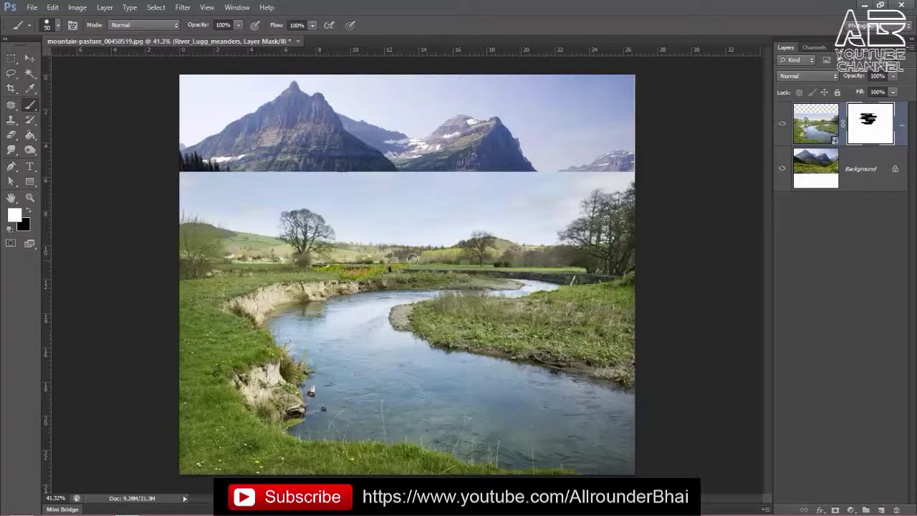
{"action": "mouse_move", "coordinate": [329, 277]}
{"action": "left_mouse_down"}
{"action": "mouse_move", "coordinate": [415, 276]}
{"action": "mouse_move", "coordinate": [321, 271]}
{"action": "left_mouse_up"}
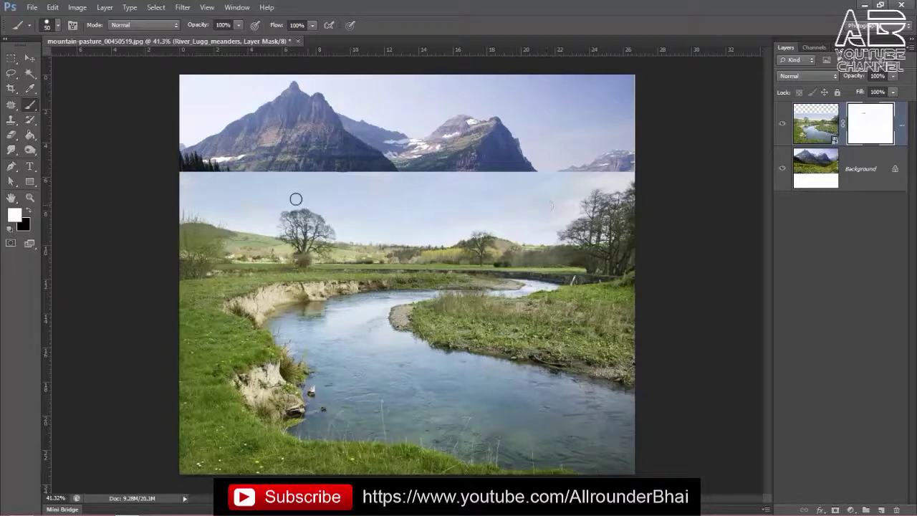
{"action": "scroll", "coordinate": [321, 153], "scroll_direction": "up", "scroll_amount": 1}
{"action": "scroll", "coordinate": [322, 153], "scroll_direction": "up", "scroll_amount": 1}
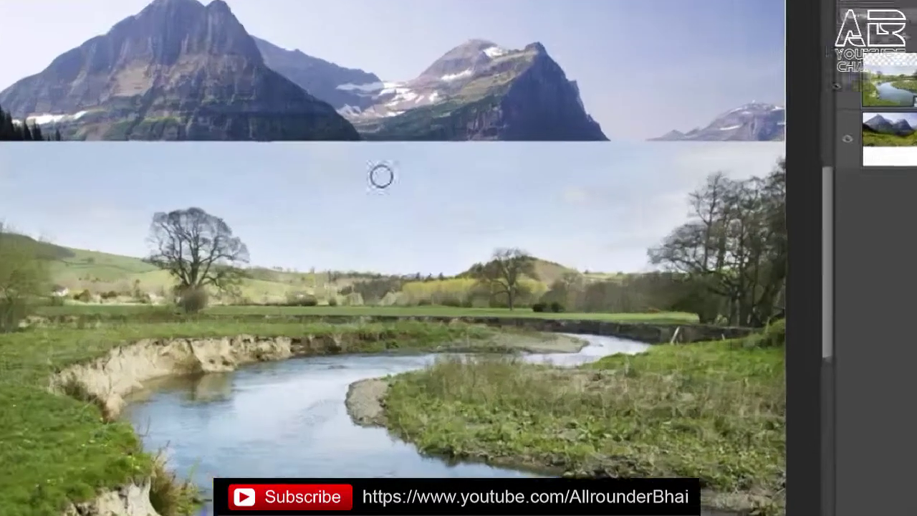
Set the brush to 187 px at 0% hardness, with black as the foreground colour
{"action": "right_click", "coordinate": [365, 234]}
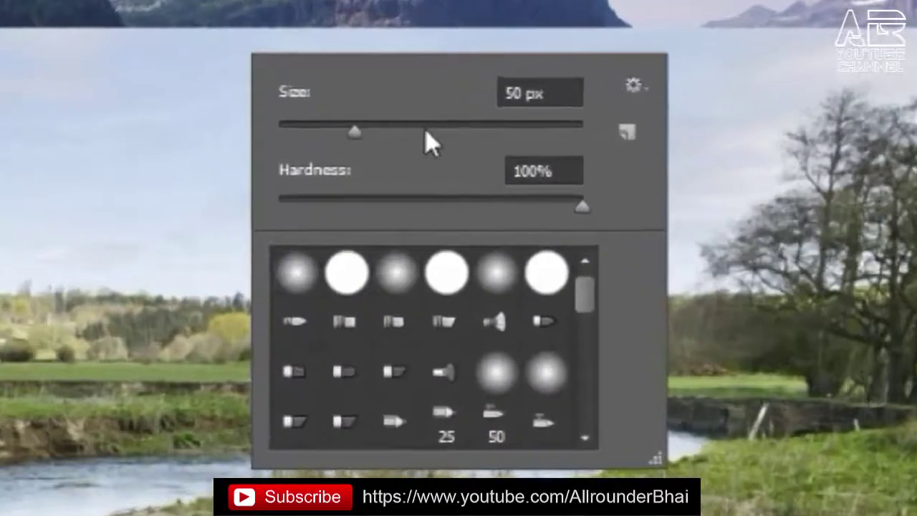
{"action": "left_click", "coordinate": [425, 131]}
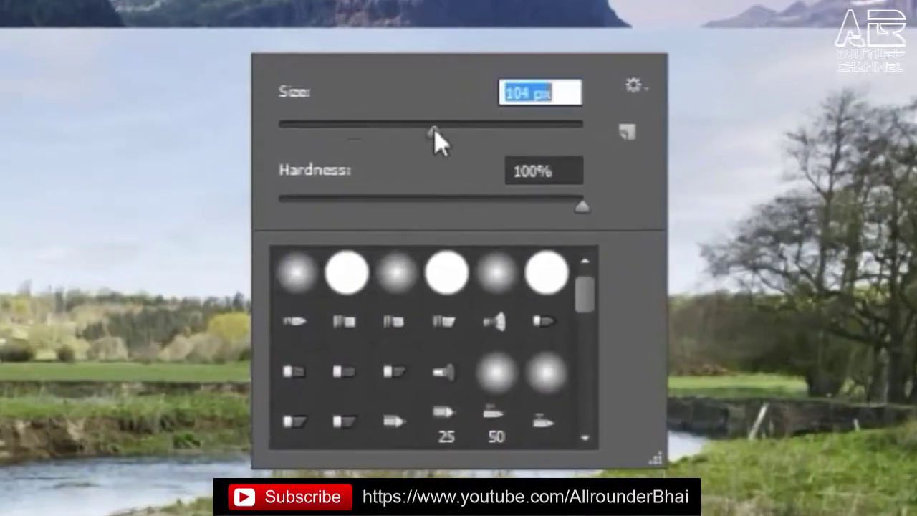
{"action": "left_click", "coordinate": [545, 206]}
{"action": "left_click_drag", "start_coordinate": [545, 208], "coordinate": [231, 200]}
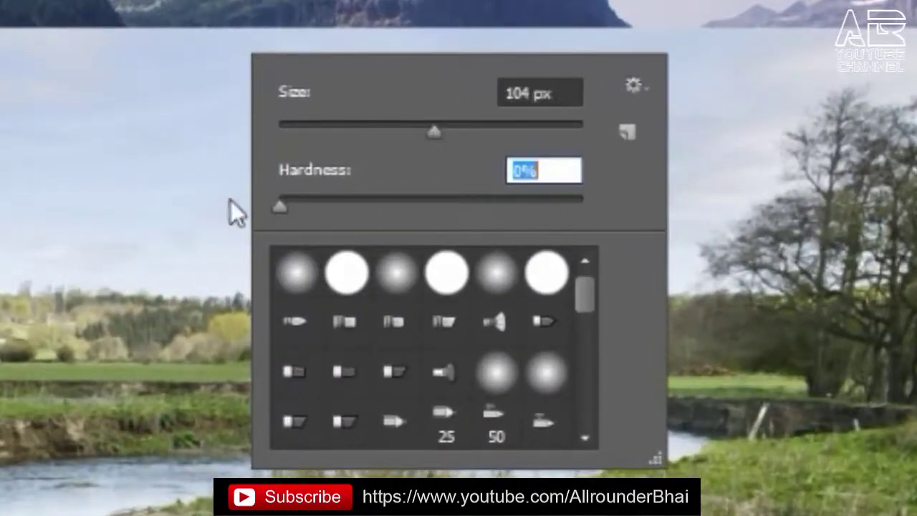
{"action": "left_click", "coordinate": [495, 129]}
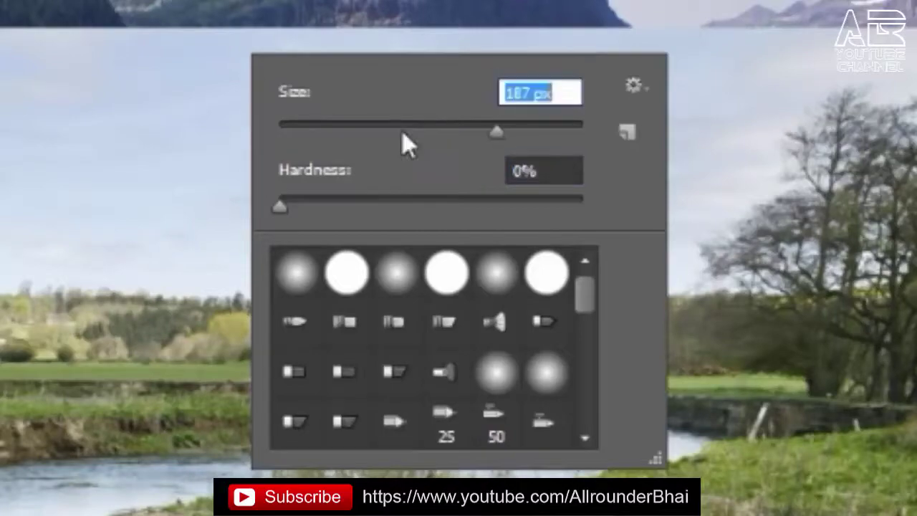
{"action": "key", "text": "Return"}
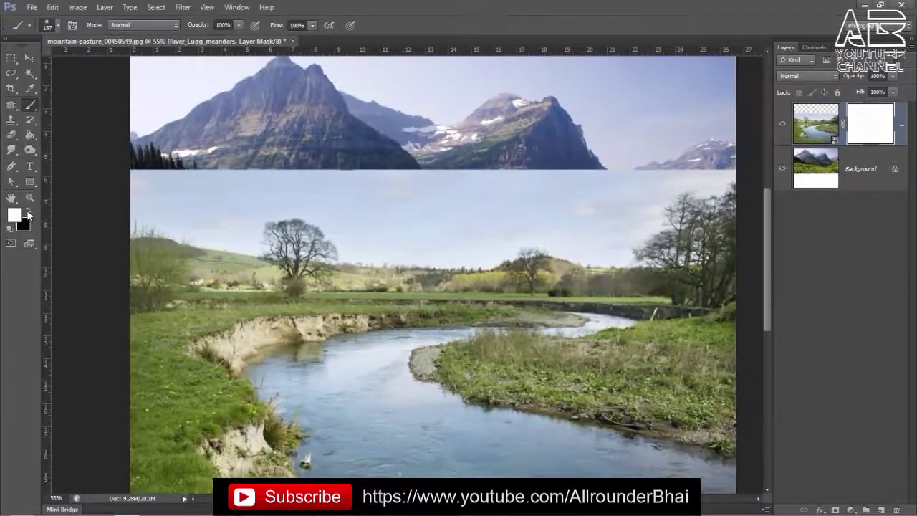
{"action": "left_click", "coordinate": [28, 211]}
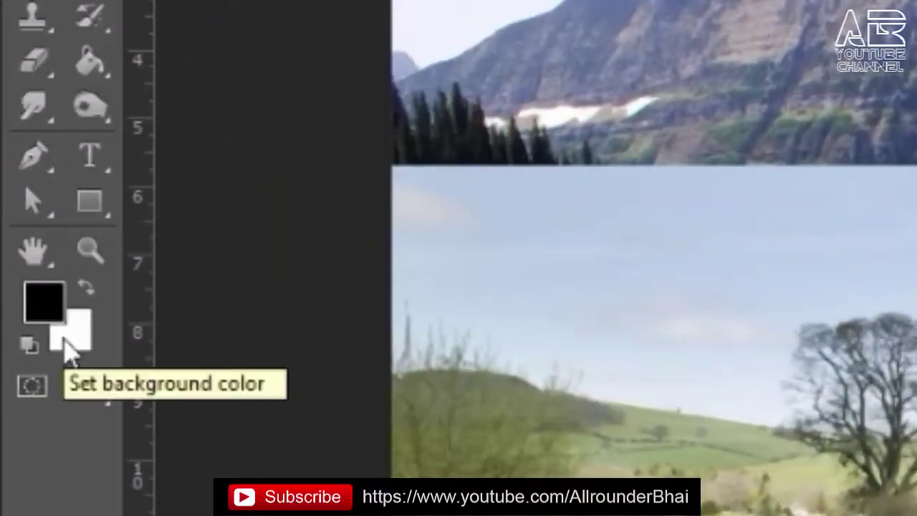
Paint soft black strokes along the river mask's top band to reveal the peaks and forest
{"action": "key", "text": "x"}
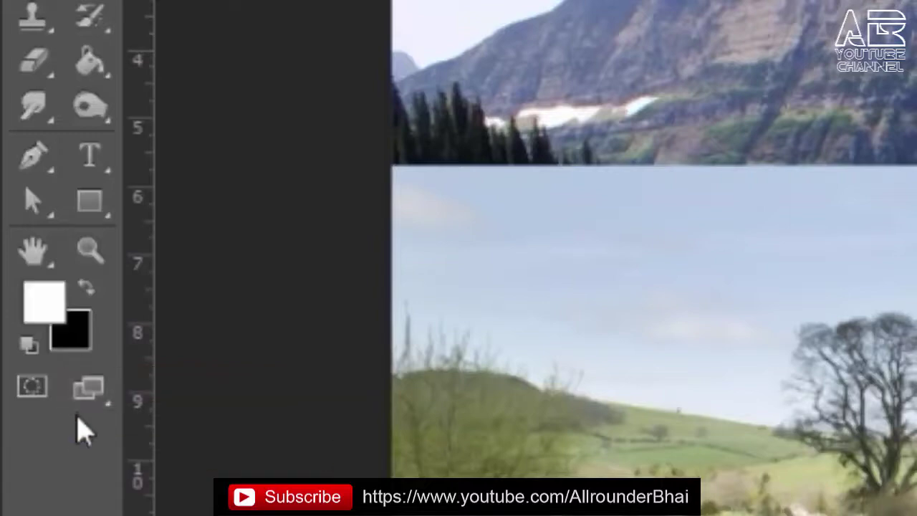
{"action": "key", "text": "x"}
{"action": "key", "text": "x"}
{"action": "key", "text": "x"}
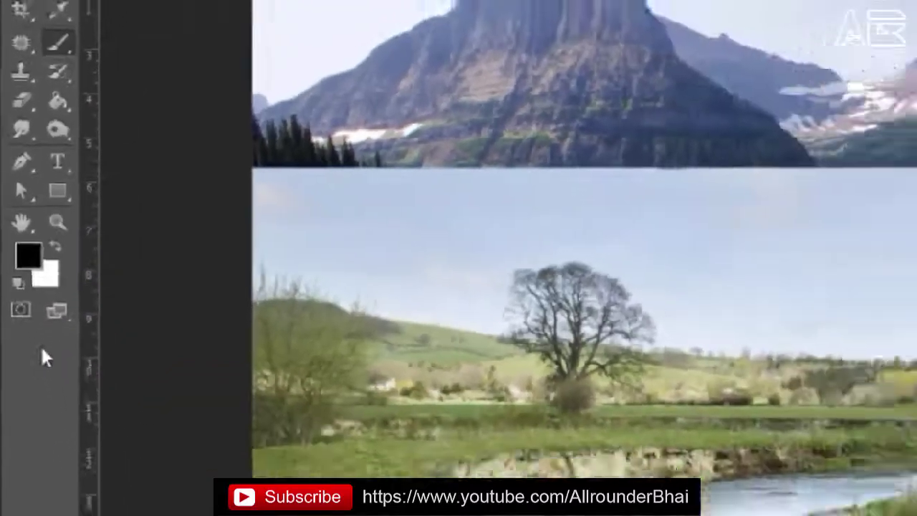
{"action": "mouse_move", "coordinate": [129, 185]}
{"action": "left_mouse_down"}
{"action": "mouse_move", "coordinate": [616, 183]}
{"action": "mouse_move", "coordinate": [745, 229]}
{"action": "left_mouse_up"}
{"action": "mouse_move", "coordinate": [137, 215]}
{"action": "left_mouse_down"}
{"action": "mouse_move", "coordinate": [563, 206]}
{"action": "mouse_move", "coordinate": [688, 262]}
{"action": "mouse_move", "coordinate": [358, 265]}
{"action": "mouse_move", "coordinate": [118, 240]}
{"action": "mouse_move", "coordinate": [201, 286]}
{"action": "mouse_move", "coordinate": [439, 263]}
{"action": "mouse_move", "coordinate": [127, 293]}
{"action": "left_mouse_up"}
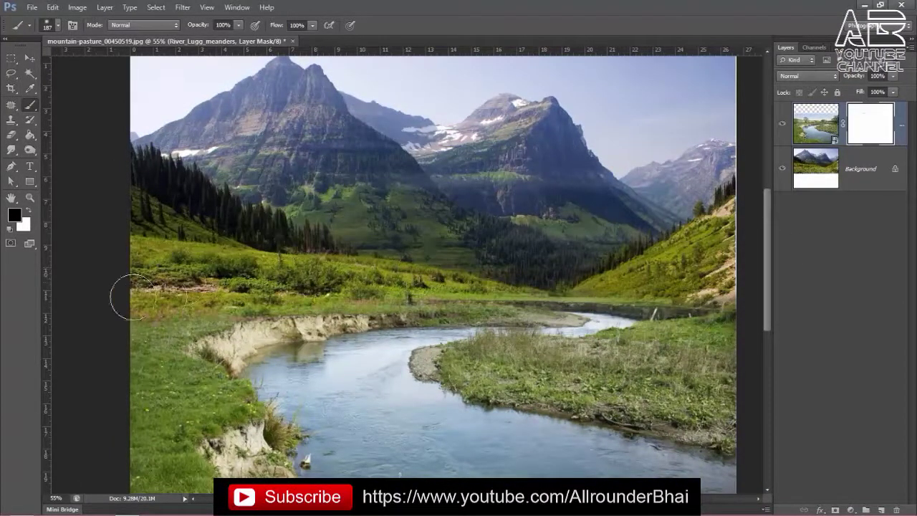
{"action": "mouse_move", "coordinate": [469, 365]}
{"action": "left_mouse_down"}
{"action": "mouse_move", "coordinate": [496, 355]}
{"action": "mouse_move", "coordinate": [251, 299]}
{"action": "mouse_move", "coordinate": [190, 308]}
{"action": "mouse_move", "coordinate": [240, 333]}
{"action": "left_mouse_up"}
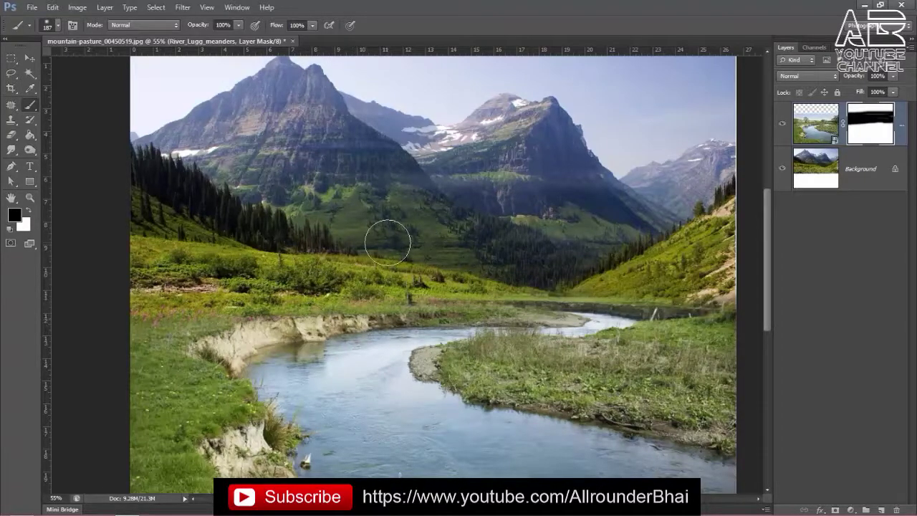
{"action": "scroll", "coordinate": [358, 320], "scroll_direction": "down", "scroll_amount": 2}
{"action": "scroll", "coordinate": [359, 321], "scroll_direction": "up", "scroll_amount": 3}
{"action": "scroll", "coordinate": [264, 261], "scroll_direction": "down", "scroll_amount": 2}
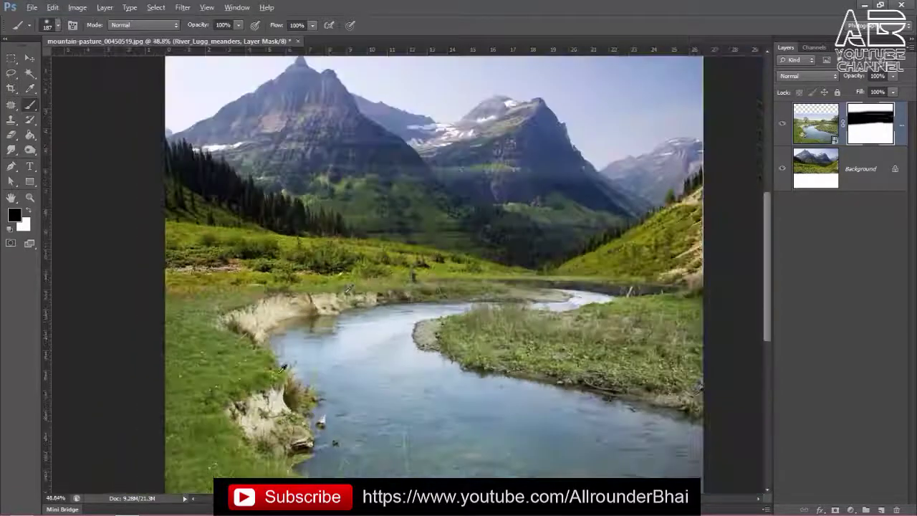
{"action": "scroll", "coordinate": [358, 268], "scroll_direction": "up", "scroll_amount": 1}
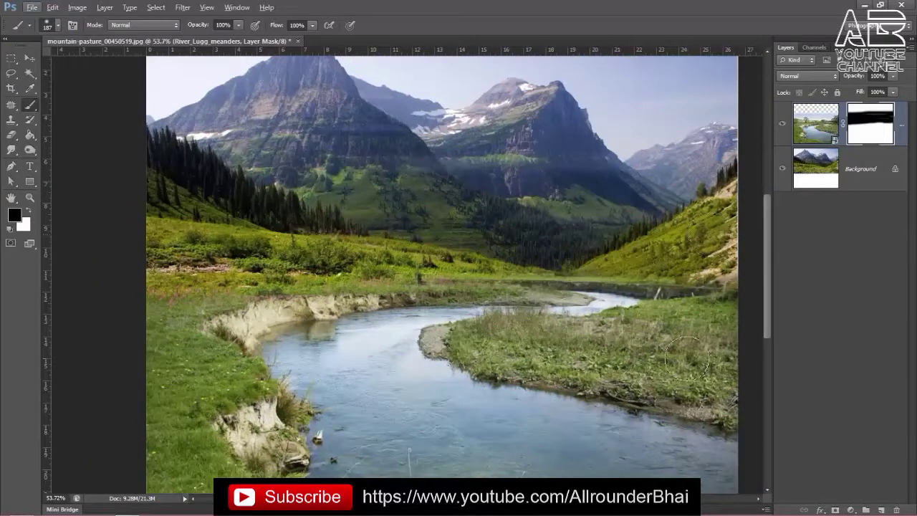
{"action": "left_click_drag", "start_coordinate": [240, 254], "coordinate": [170, 345]}
{"action": "scroll", "coordinate": [383, 291], "scroll_direction": "down", "scroll_amount": 1}
{"action": "scroll", "coordinate": [383, 290], "scroll_direction": "up", "scroll_amount": 1}
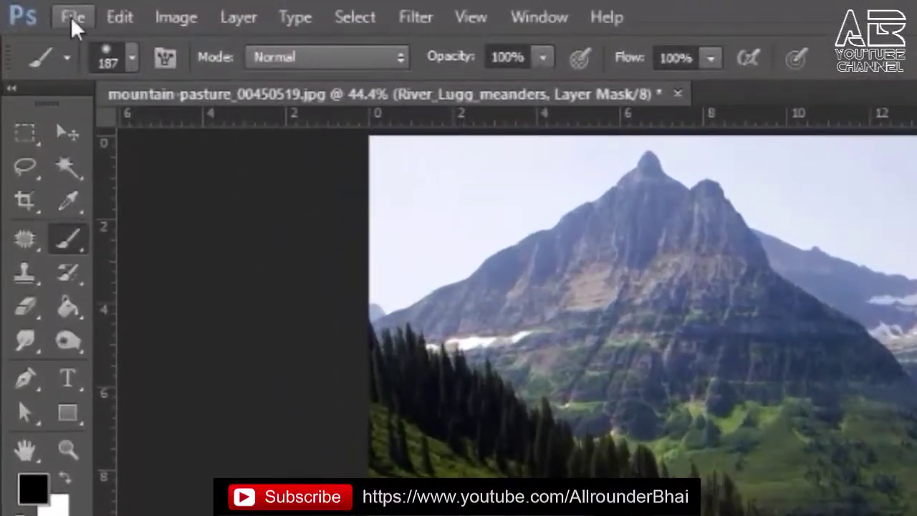
Place the West_Stow_Anglo-Saxon_village_2 photo into the composition
{"action": "left_click", "coordinate": [33, 9]}
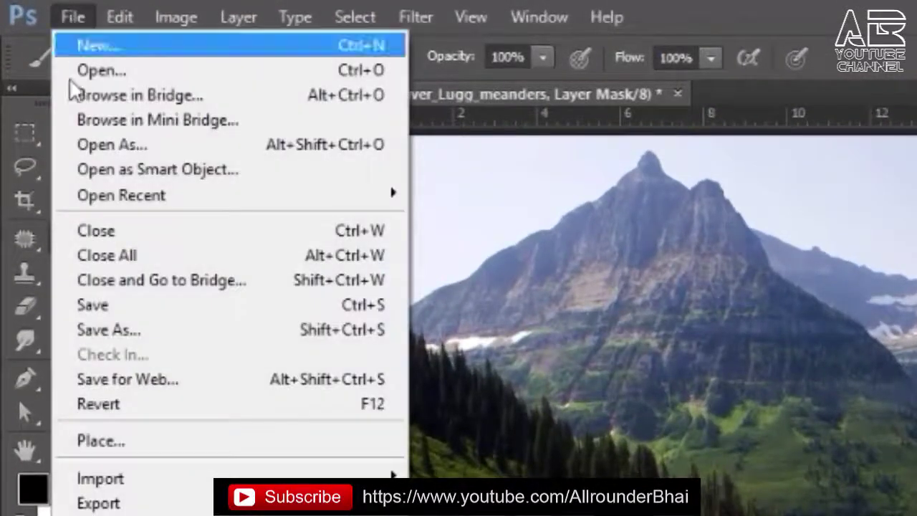
{"action": "left_click", "coordinate": [85, 440]}
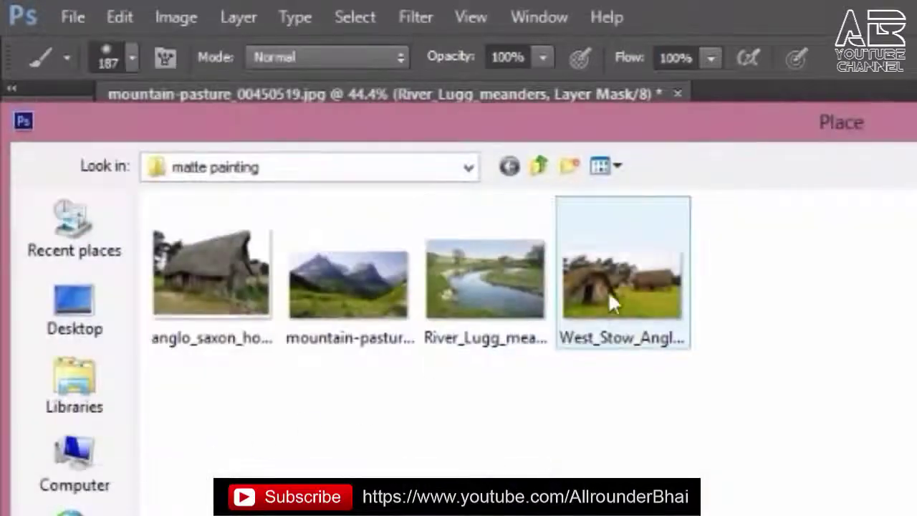
{"action": "left_click", "coordinate": [640, 285]}
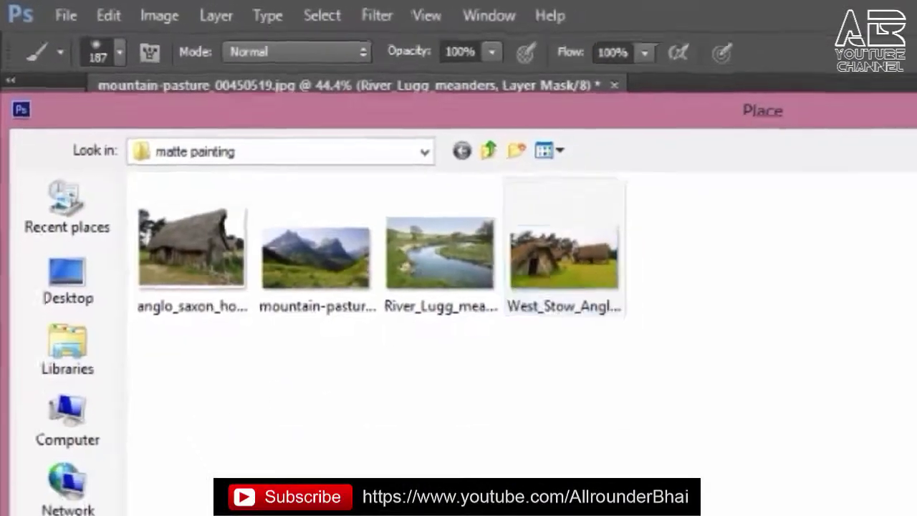
{"action": "double_click", "coordinate": [559, 258]}
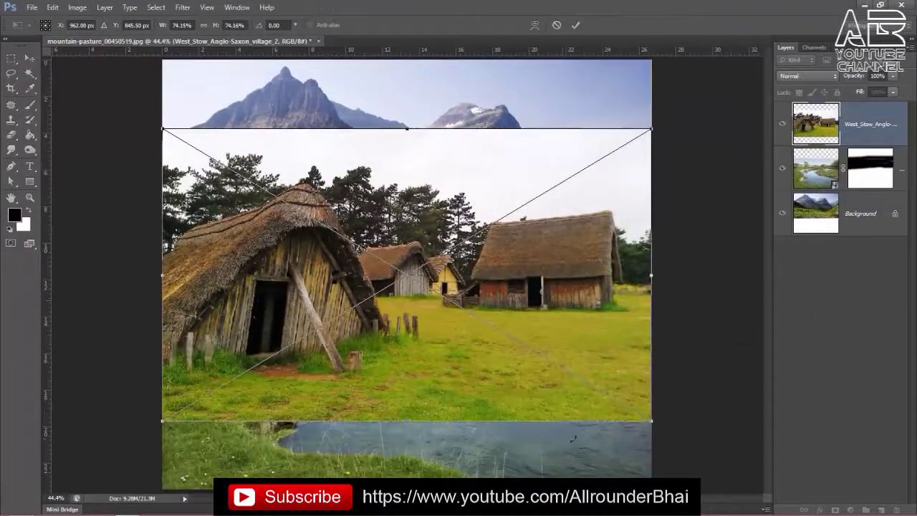
Shrink the village photo to about 25% and move it down onto the left meadow
{"action": "left_click_drag", "start_coordinate": [651, 420], "coordinate": [328, 228]}
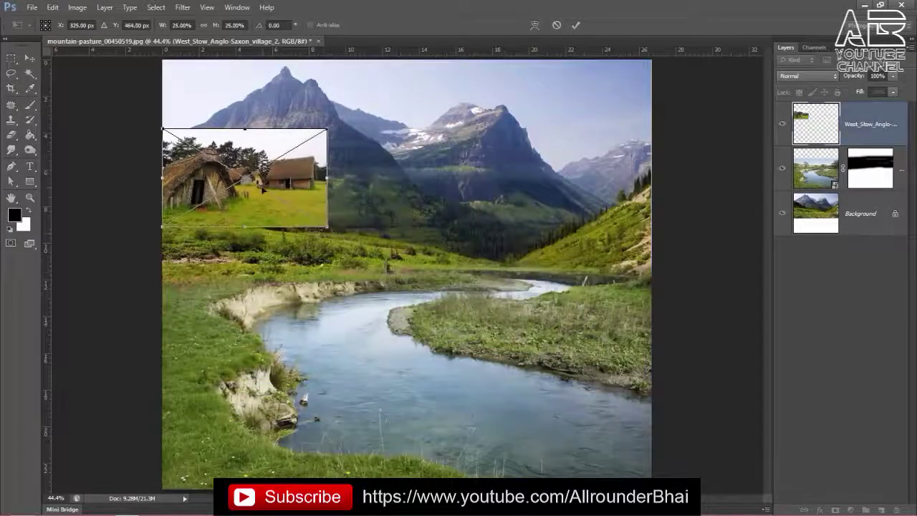
{"action": "left_click_drag", "start_coordinate": [259, 195], "coordinate": [259, 265]}
{"action": "left_click_drag", "start_coordinate": [259, 273], "coordinate": [259, 275]}
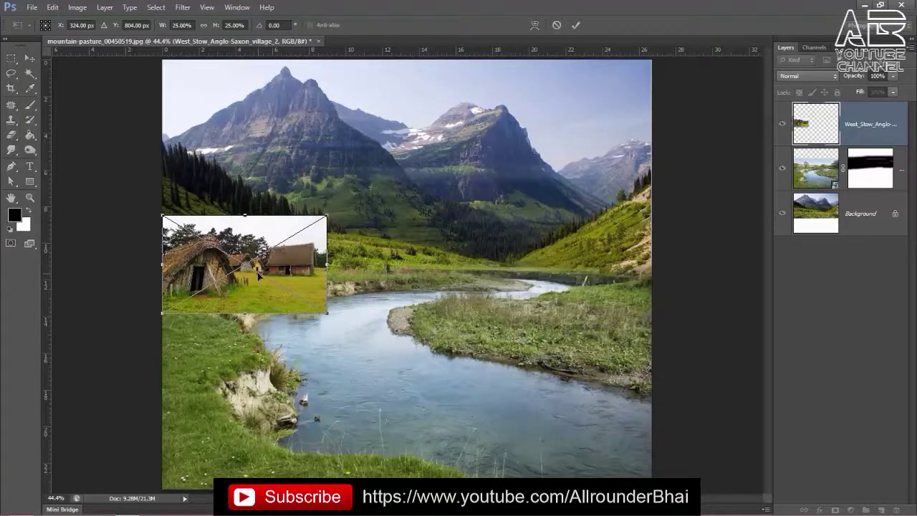
{"action": "scroll", "coordinate": [199, 184], "scroll_direction": "up", "scroll_amount": 3}
{"action": "scroll", "coordinate": [492, 260], "scroll_direction": "down", "scroll_amount": 2}
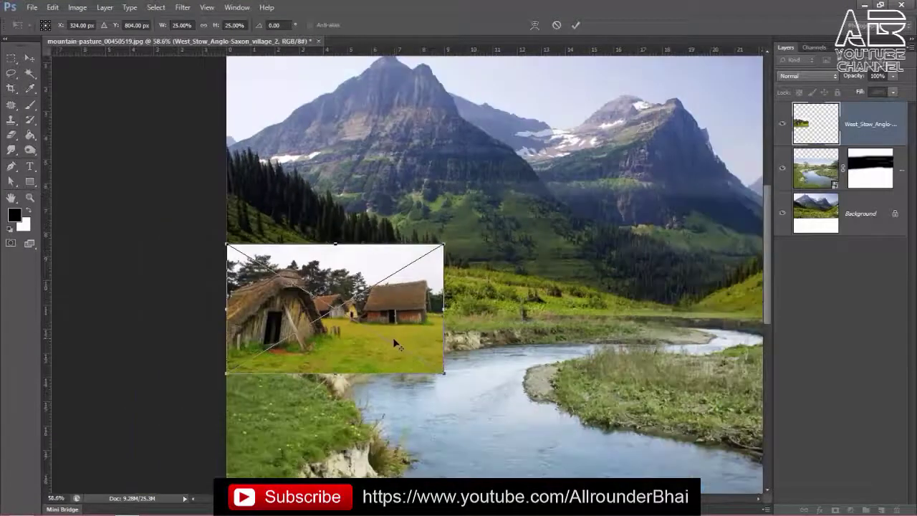
{"action": "scroll", "coordinate": [401, 275], "scroll_direction": "down", "scroll_amount": 2}
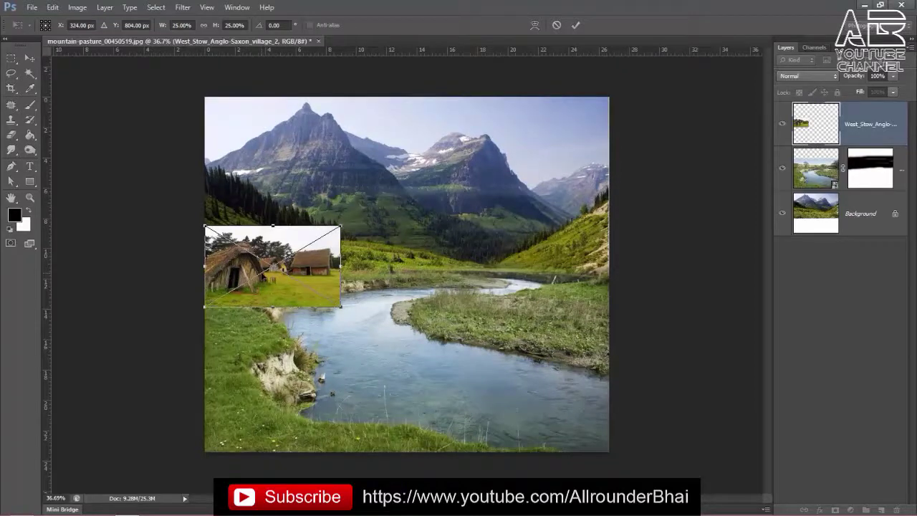
{"action": "scroll", "coordinate": [313, 284], "scroll_direction": "up", "scroll_amount": 2}
{"action": "scroll", "coordinate": [313, 284], "scroll_direction": "up", "scroll_amount": 3}
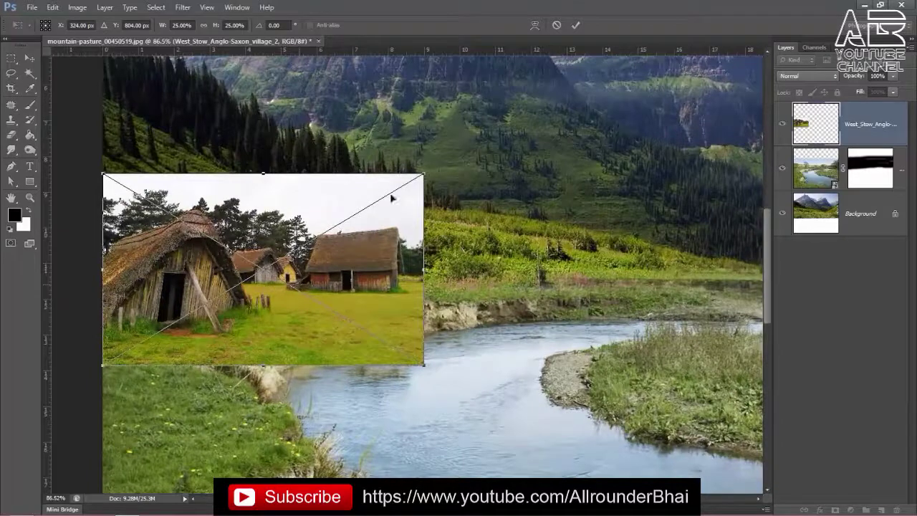
Fine-tune the village photo's size and position, and lower its layer opacity to 52%
{"action": "left_click_drag", "start_coordinate": [425, 173], "coordinate": [428, 172]}
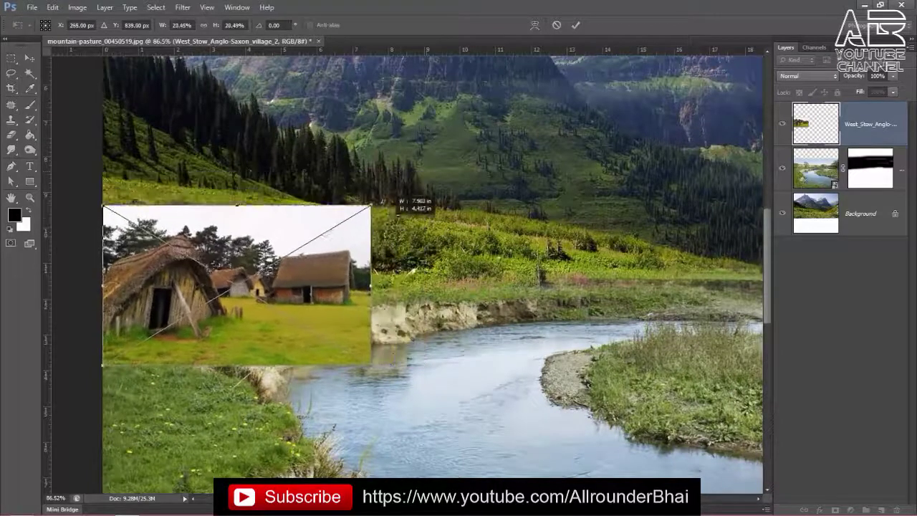
{"action": "key", "text": "shift+Up"}
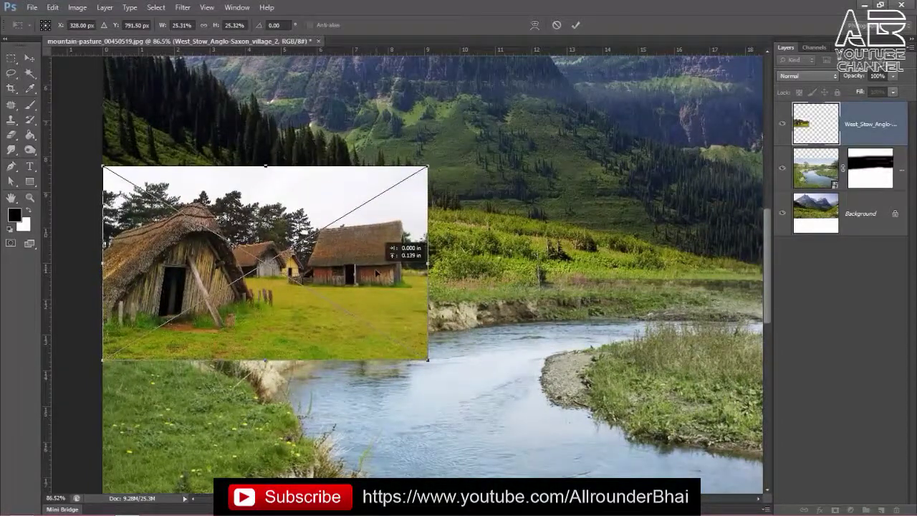
{"action": "left_click_drag", "start_coordinate": [375, 271], "coordinate": [377, 268]}
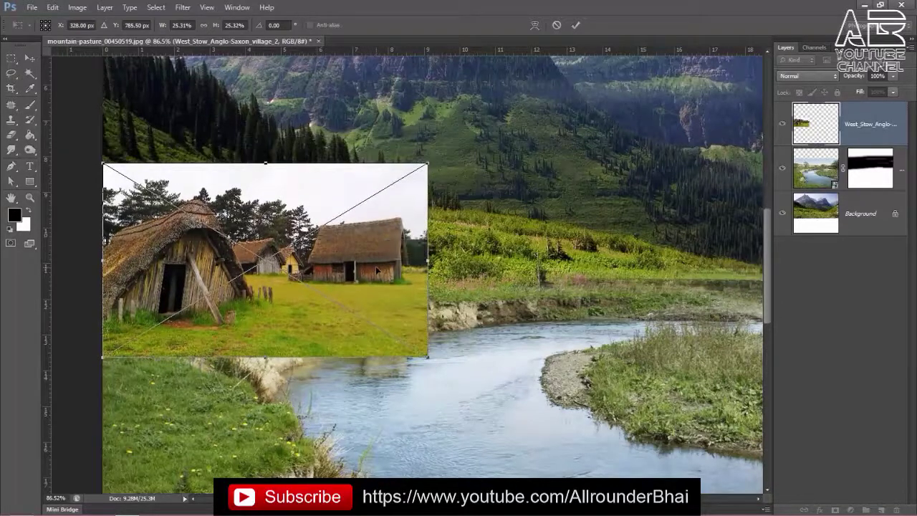
{"action": "left_click", "coordinate": [893, 76]}
{"action": "left_click_drag", "start_coordinate": [341, 295], "coordinate": [341, 289]}
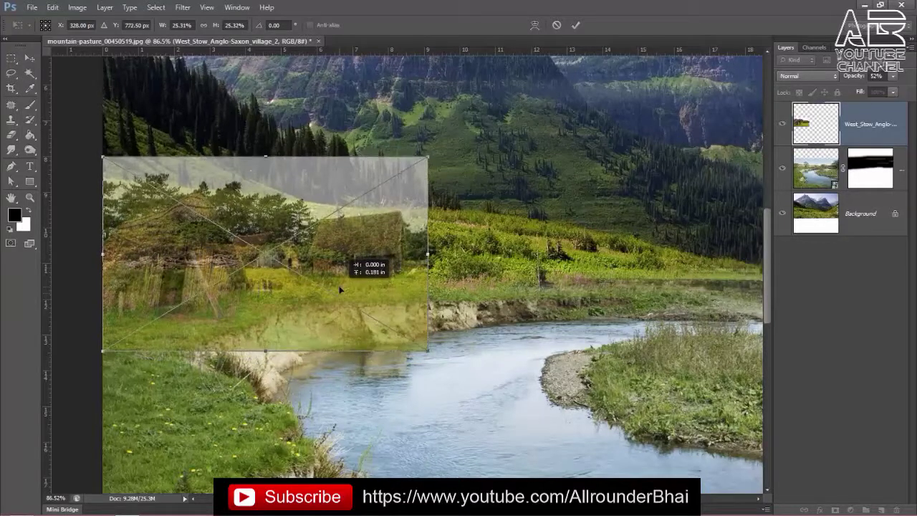
Commit the West_Stow village placement and restore its layer to 100% opacity
{"action": "key", "text": "Return"}
{"action": "key", "text": "b"}
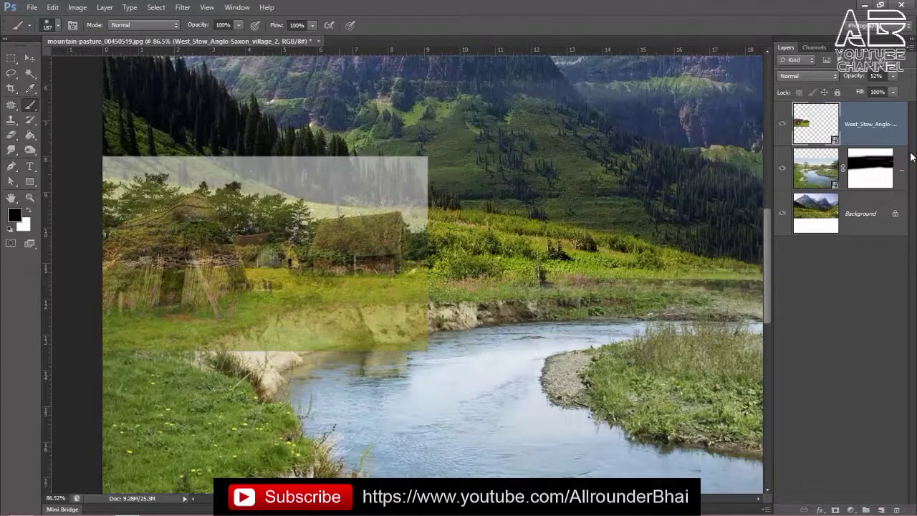
{"action": "left_click", "coordinate": [893, 77]}
{"action": "left_click_drag", "start_coordinate": [898, 92], "coordinate": [902, 96]}
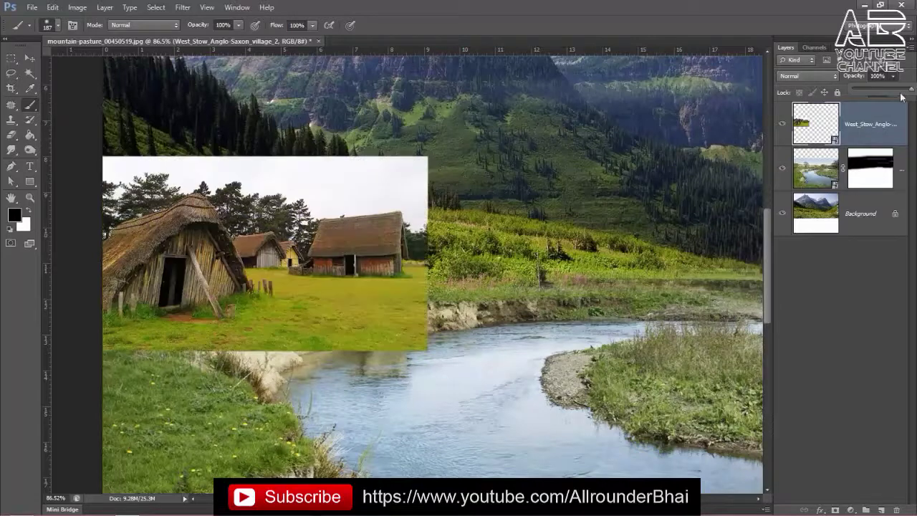
{"action": "scroll", "coordinate": [553, 337], "scroll_direction": "up", "scroll_amount": 1}
{"action": "scroll", "coordinate": [342, 259], "scroll_direction": "up", "scroll_amount": 1}
{"action": "scroll", "coordinate": [342, 259], "scroll_direction": "up", "scroll_amount": 1}
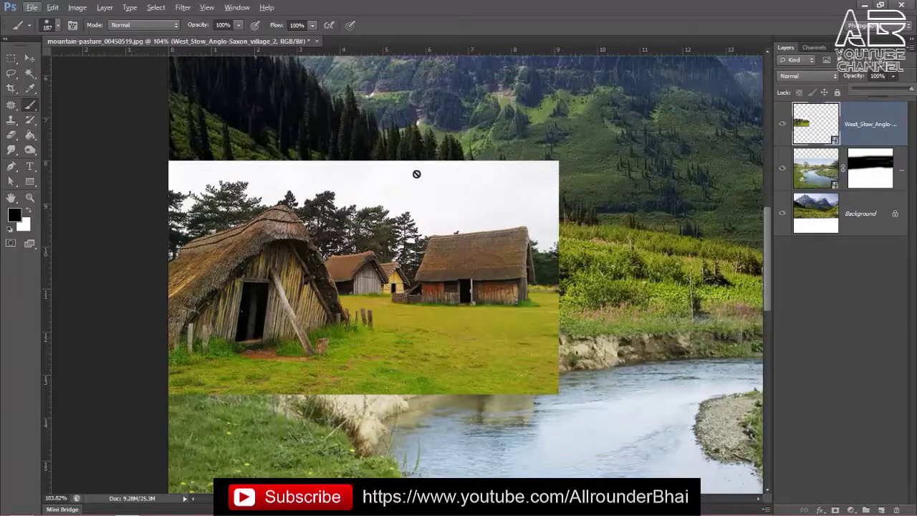
Add a layer mask to the village layer and fade its top edge into the hillside
{"action": "scroll", "coordinate": [478, 189], "scroll_direction": "down", "scroll_amount": 2}
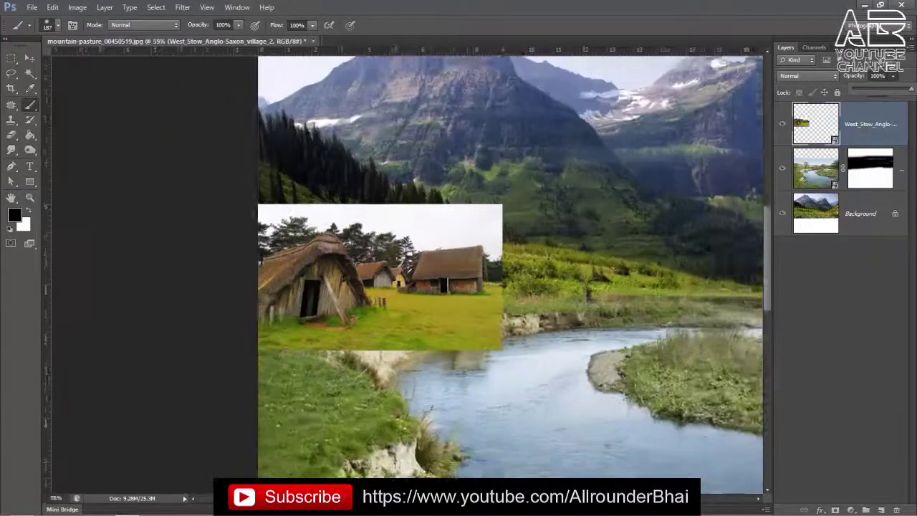
{"action": "scroll", "coordinate": [384, 224], "scroll_direction": "up", "scroll_amount": 2}
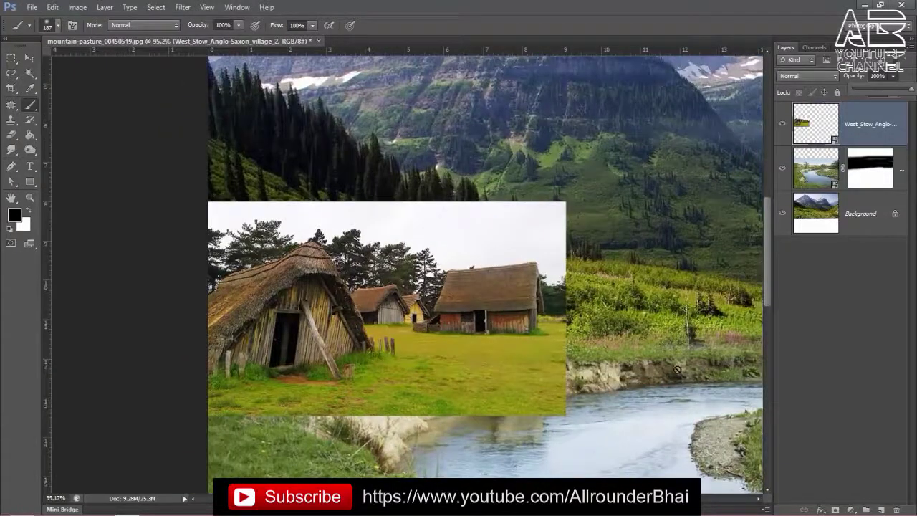
{"action": "left_click", "coordinate": [835, 509]}
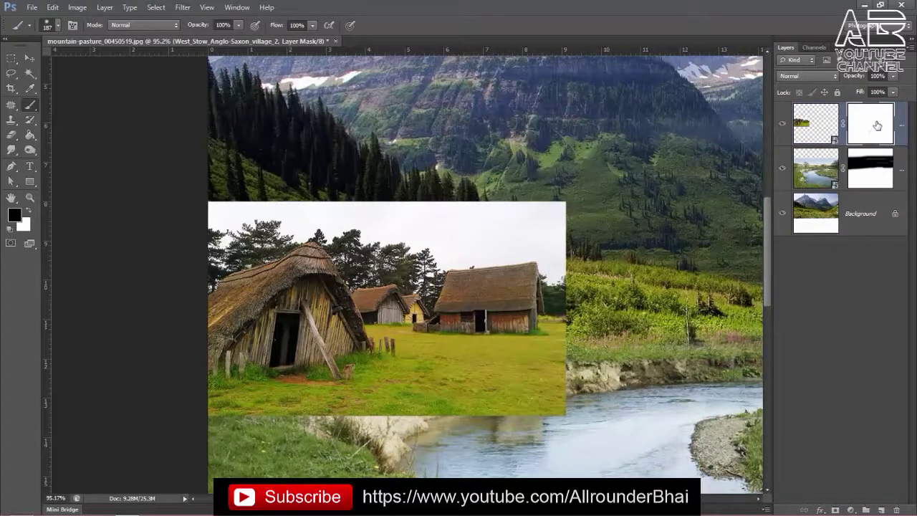
{"action": "scroll", "coordinate": [264, 180], "scroll_direction": "up", "scroll_amount": 2}
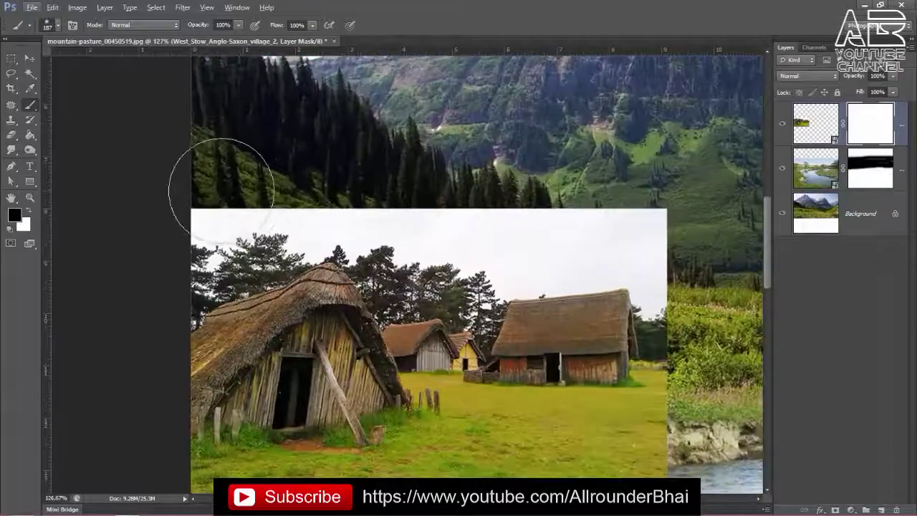
{"action": "mouse_move", "coordinate": [160, 194]}
{"action": "left_mouse_down"}
{"action": "mouse_move", "coordinate": [624, 172]}
{"action": "mouse_move", "coordinate": [164, 164]}
{"action": "mouse_move", "coordinate": [409, 184]}
{"action": "mouse_move", "coordinate": [608, 180]}
{"action": "left_mouse_up"}
Shrink the brush to 59 px and paint out the fog band on the village mask
{"action": "right_click", "coordinate": [607, 181]}
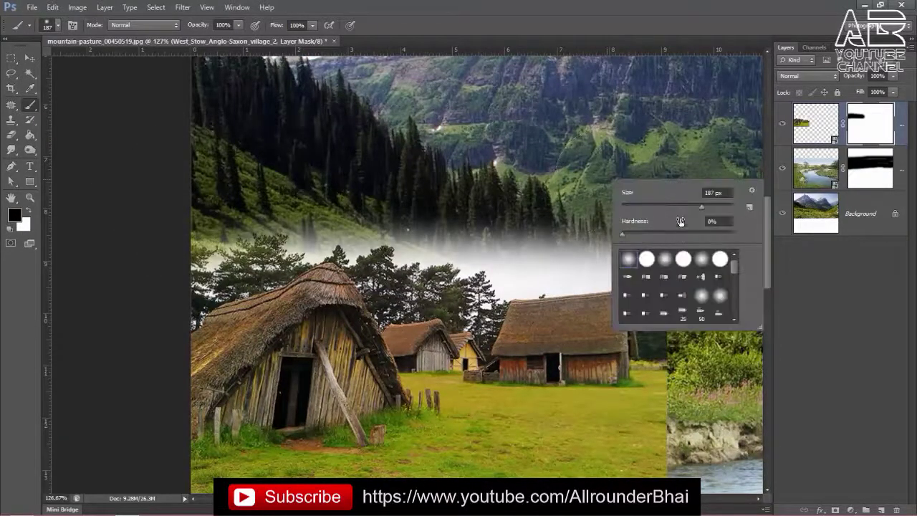
{"action": "mouse_move", "coordinate": [685, 205]}
{"action": "left_mouse_down"}
{"action": "mouse_move", "coordinate": [663, 206]}
{"action": "mouse_move", "coordinate": [716, 234]}
{"action": "left_mouse_up"}
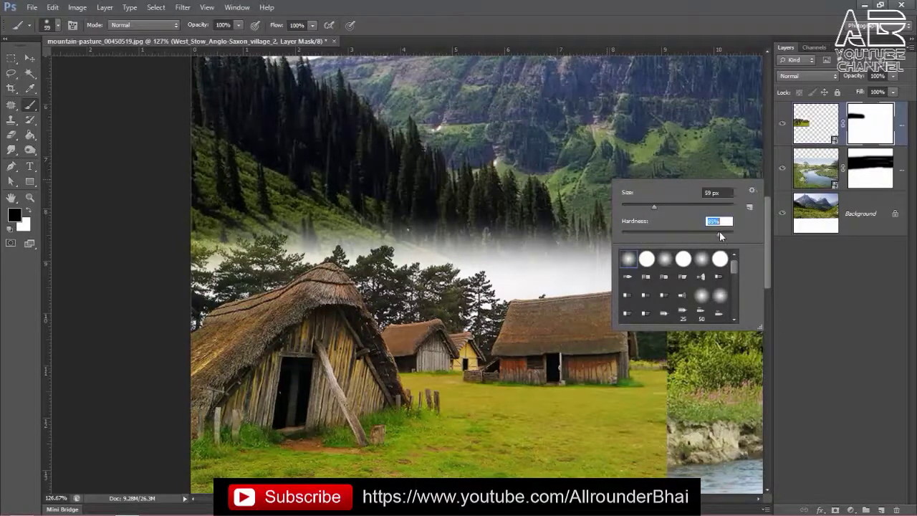
{"action": "key", "text": "Return"}
{"action": "left_click_drag", "start_coordinate": [520, 252], "coordinate": [230, 270]}
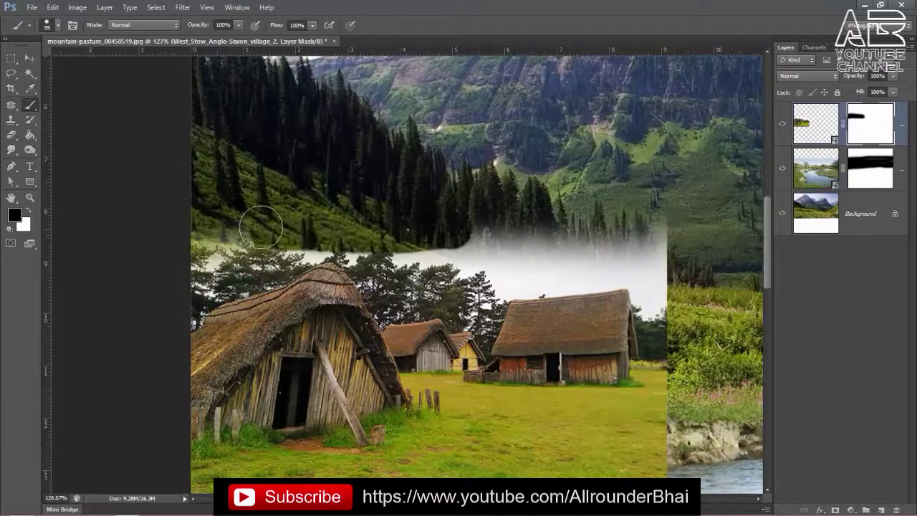
Mask the fog band's top to reveal the trees and blend the village edge into the riverbank
{"action": "scroll", "coordinate": [244, 301], "scroll_direction": "up", "scroll_amount": 5}
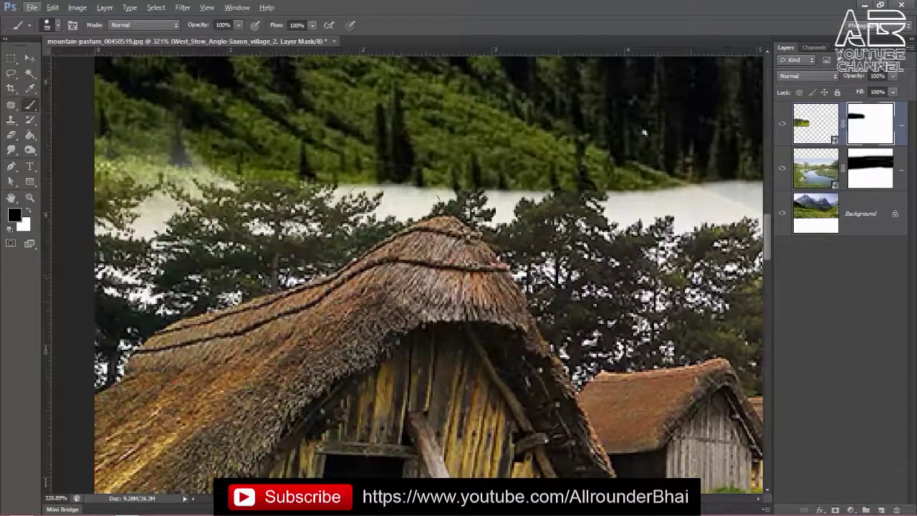
{"action": "scroll", "coordinate": [509, 262], "scroll_direction": "down", "scroll_amount": 2}
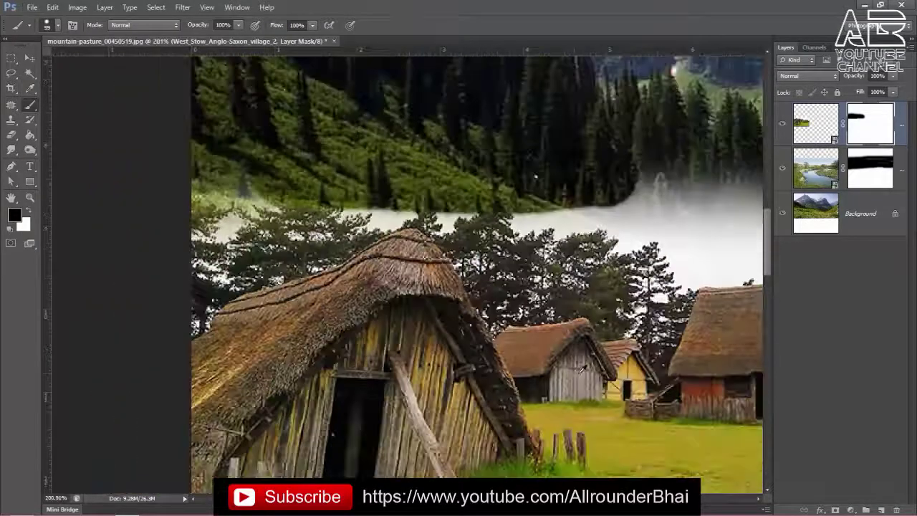
{"action": "scroll", "coordinate": [465, 301], "scroll_direction": "up", "scroll_amount": 2}
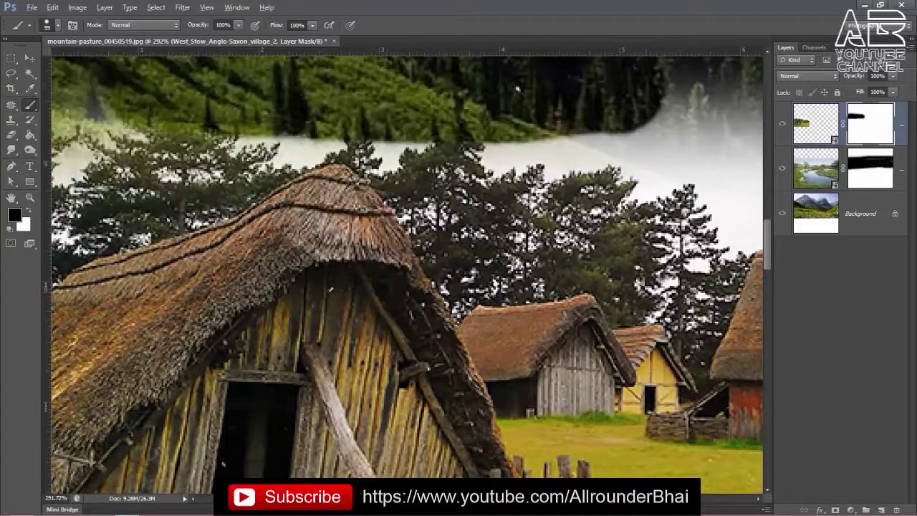
{"action": "scroll", "coordinate": [430, 272], "scroll_direction": "down", "scroll_amount": 2}
{"action": "scroll", "coordinate": [408, 232], "scroll_direction": "up", "scroll_amount": 2}
{"action": "scroll", "coordinate": [407, 231], "scroll_direction": "down", "scroll_amount": 2}
{"action": "scroll", "coordinate": [685, 143], "scroll_direction": "up", "scroll_amount": 1}
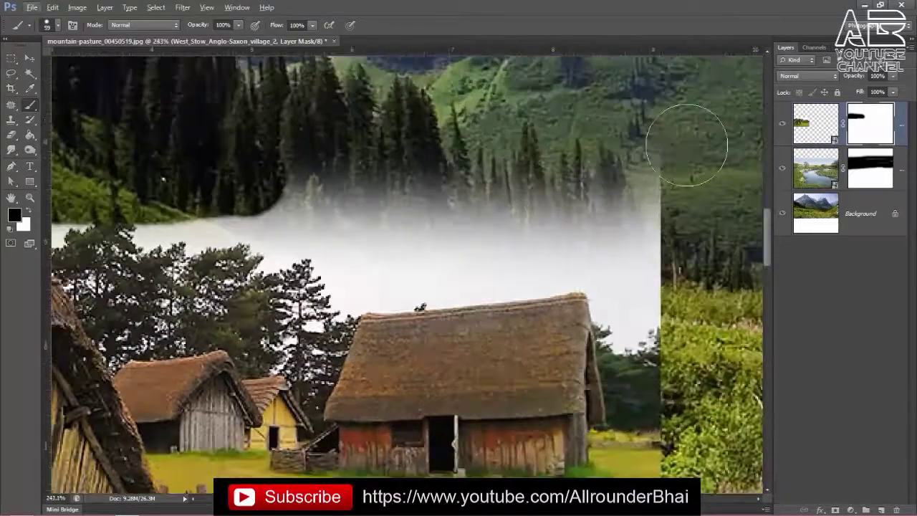
{"action": "left_click_drag", "start_coordinate": [685, 143], "coordinate": [685, 206]}
{"action": "scroll", "coordinate": [686, 206], "scroll_direction": "down", "scroll_amount": 2}
{"action": "scroll", "coordinate": [459, 322], "scroll_direction": "down", "scroll_amount": 1}
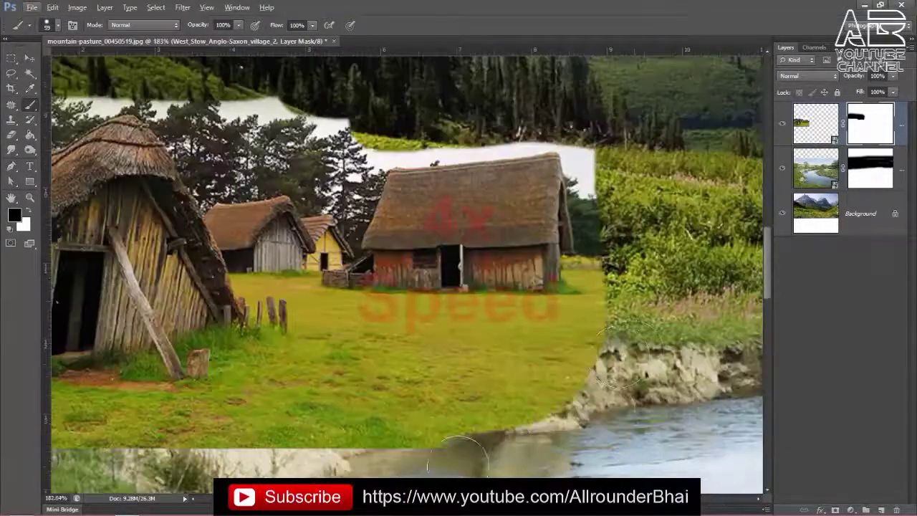
{"action": "left_click_drag", "start_coordinate": [286, 401], "coordinate": [588, 372]}
Hide the village layer where it overlaps the bushes
{"action": "scroll", "coordinate": [459, 323], "scroll_direction": "up", "scroll_amount": 1}
{"action": "scroll", "coordinate": [323, 322], "scroll_direction": "up", "scroll_amount": 1}
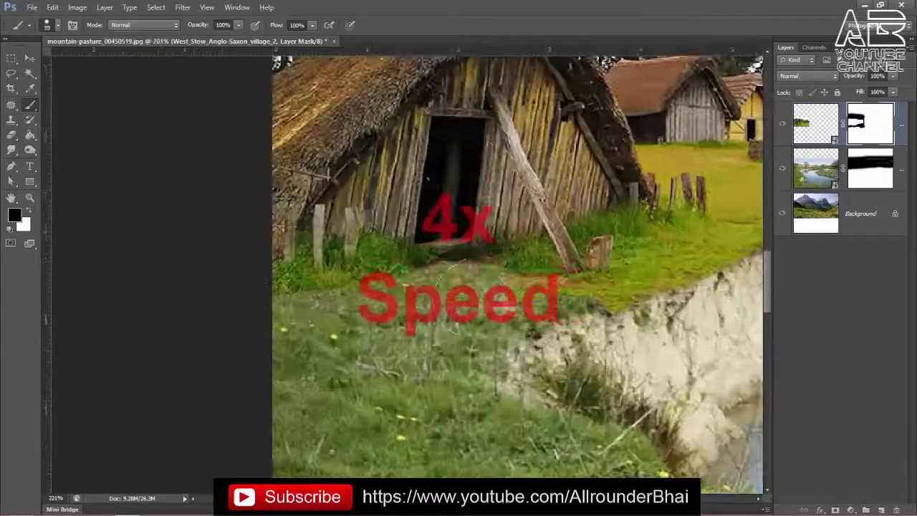
{"action": "scroll", "coordinate": [430, 287], "scroll_direction": "down", "scroll_amount": 2}
{"action": "scroll", "coordinate": [616, 315], "scroll_direction": "up", "scroll_amount": 2}
{"action": "scroll", "coordinate": [616, 315], "scroll_direction": "up", "scroll_amount": 1}
{"action": "left_click_drag", "start_coordinate": [430, 265], "coordinate": [587, 272]}
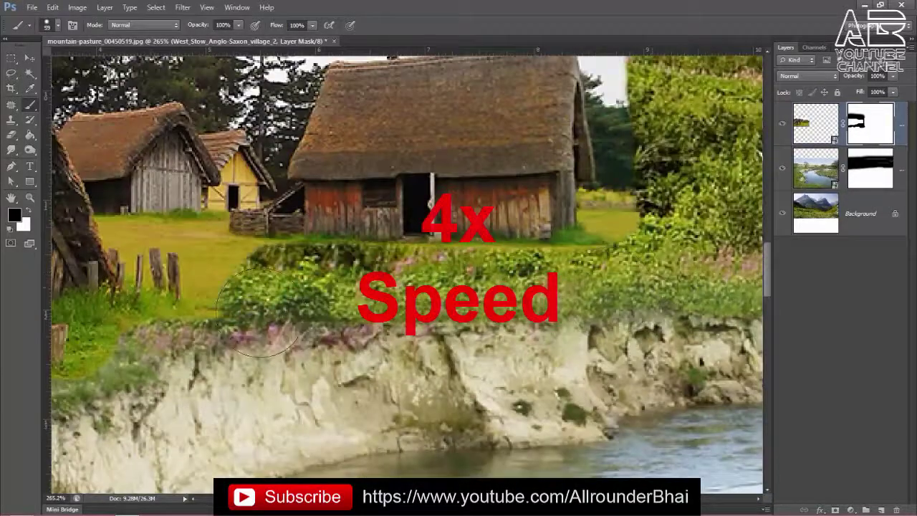
{"action": "scroll", "coordinate": [458, 287], "scroll_direction": "down", "scroll_amount": 1}
{"action": "scroll", "coordinate": [458, 287], "scroll_direction": "up", "scroll_amount": 1}
{"action": "left_click_drag", "start_coordinate": [458, 214], "coordinate": [300, 236]}
Paint white on the mask to bring back the meadow grass near the bushes
{"action": "key", "text": "x"}
{"action": "left_click_drag", "start_coordinate": [494, 215], "coordinate": [344, 323]}
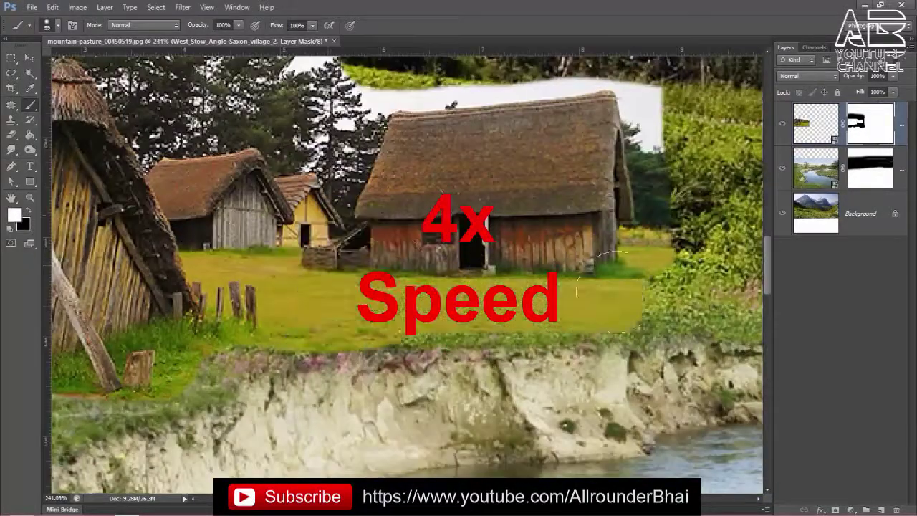
{"action": "scroll", "coordinate": [430, 287], "scroll_direction": "down", "scroll_amount": 2}
{"action": "scroll", "coordinate": [416, 234], "scroll_direction": "up", "scroll_amount": 3}
{"action": "scroll", "coordinate": [417, 234], "scroll_direction": "up", "scroll_amount": 1}
Paint black again to remove the roof-edge specks and the white sky along the hill and trees
{"action": "key", "text": "x"}
{"action": "left_click_drag", "start_coordinate": [401, 143], "coordinate": [236, 257]}
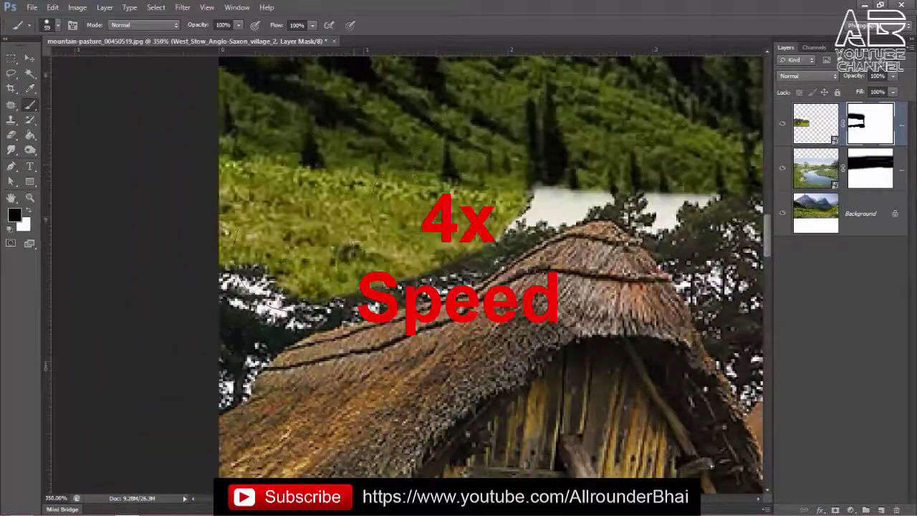
{"action": "scroll", "coordinate": [236, 337], "scroll_direction": "up", "scroll_amount": 1}
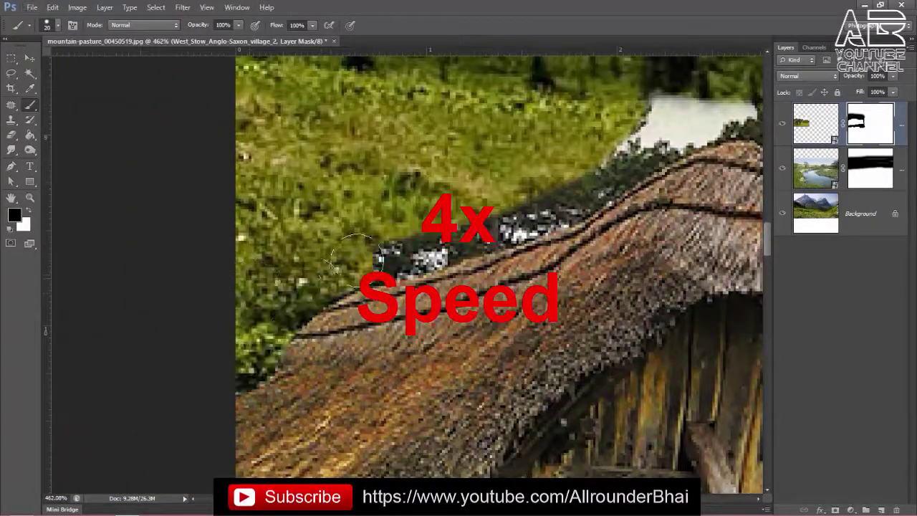
{"action": "left_click_drag", "start_coordinate": [236, 342], "coordinate": [631, 154]}
{"action": "scroll", "coordinate": [720, 145], "scroll_direction": "down", "scroll_amount": 1}
{"action": "left_click_drag", "start_coordinate": [573, 215], "coordinate": [287, 157]}
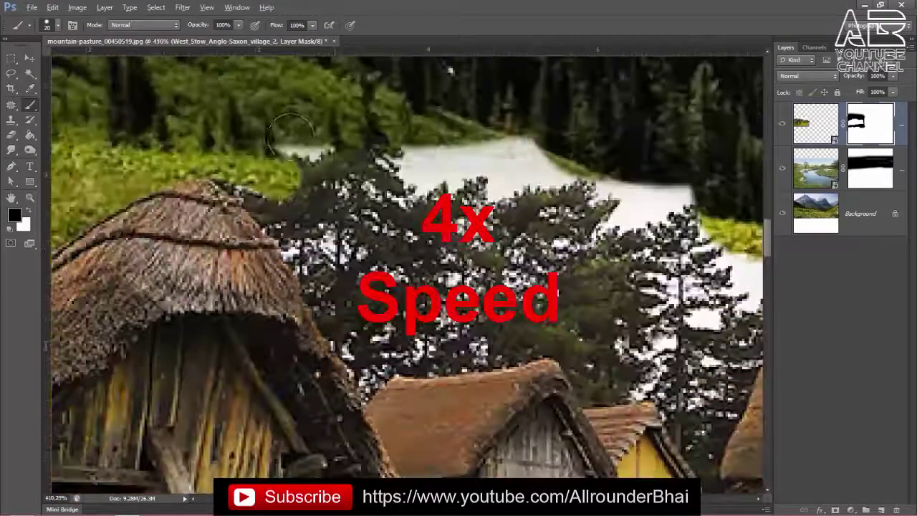
{"action": "mouse_move", "coordinate": [465, 164]}
{"action": "left_mouse_down"}
{"action": "mouse_move", "coordinate": [240, 170]}
{"action": "mouse_move", "coordinate": [343, 272]}
{"action": "mouse_move", "coordinate": [401, 358]}
{"action": "mouse_move", "coordinate": [558, 336]}
{"action": "mouse_move", "coordinate": [617, 302]}
{"action": "mouse_move", "coordinate": [545, 215]}
{"action": "mouse_move", "coordinate": [609, 301]}
{"action": "mouse_move", "coordinate": [401, 344]}
{"action": "mouse_move", "coordinate": [516, 358]}
{"action": "left_mouse_up"}
Shrink the brush for finer edge work and inspect the mask around the huts
{"action": "scroll", "coordinate": [544, 215], "scroll_direction": "up", "scroll_amount": 1}
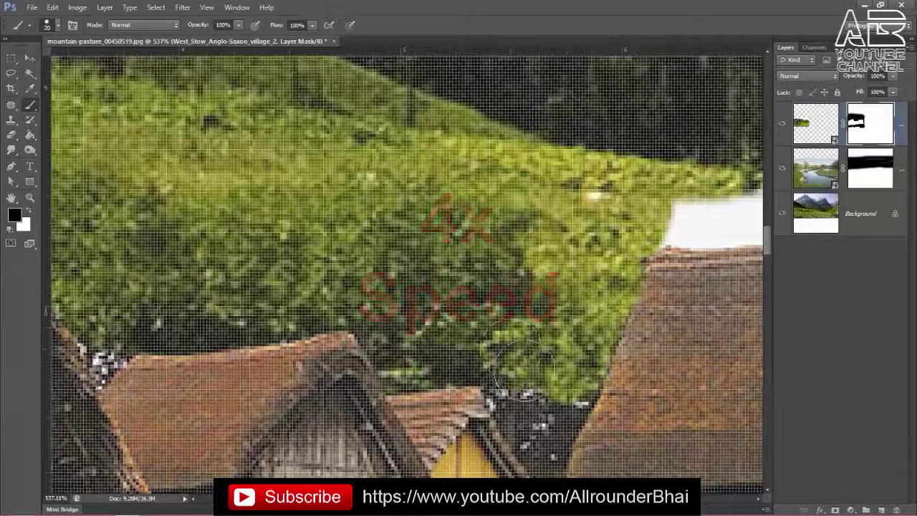
{"action": "scroll", "coordinate": [516, 358], "scroll_direction": "up", "scroll_amount": 1}
{"action": "key", "text": "bracketleft"}
{"action": "key", "text": "bracketleft"}
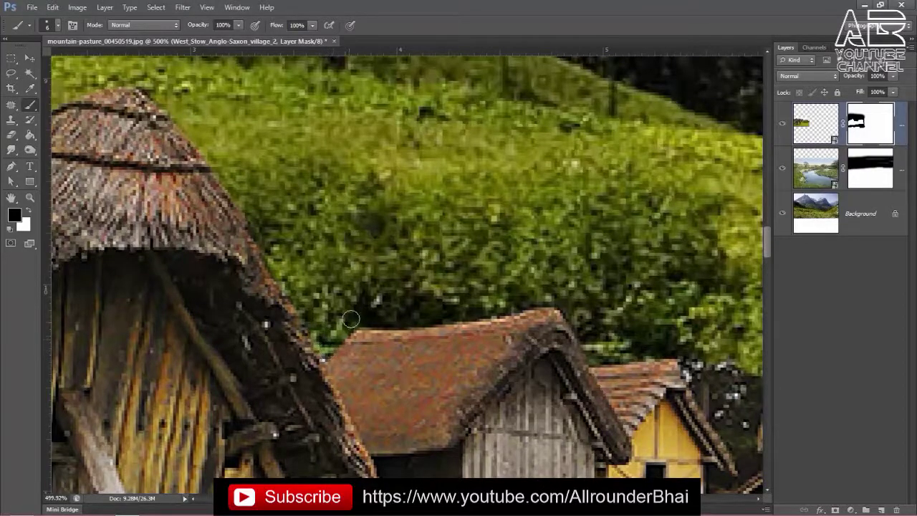
{"action": "scroll", "coordinate": [351, 318], "scroll_direction": "down", "scroll_amount": 1}
{"action": "scroll", "coordinate": [358, 301], "scroll_direction": "down", "scroll_amount": 1}
{"action": "scroll", "coordinate": [366, 286], "scroll_direction": "down", "scroll_amount": 1}
{"action": "scroll", "coordinate": [377, 280], "scroll_direction": "up", "scroll_amount": 2}
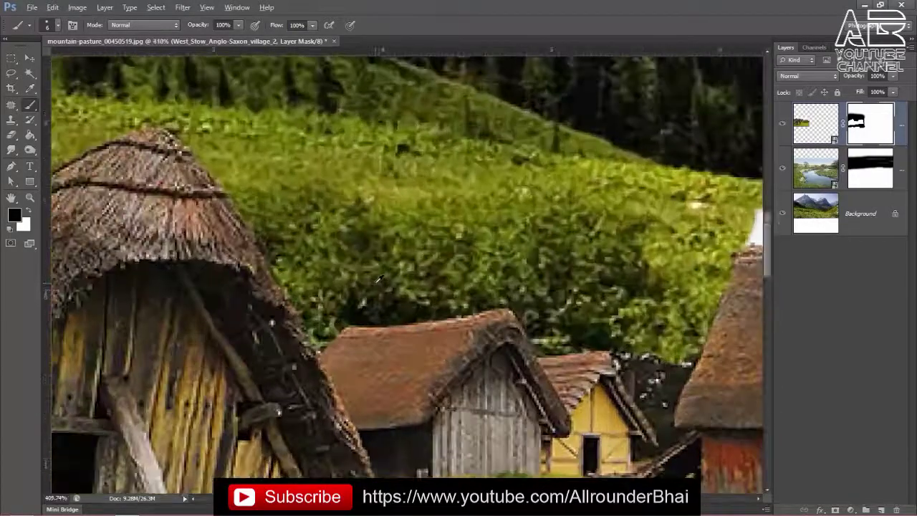
{"action": "scroll", "coordinate": [378, 279], "scroll_direction": "down", "scroll_amount": 2}
{"action": "scroll", "coordinate": [378, 279], "scroll_direction": "up", "scroll_amount": 2}
{"action": "scroll", "coordinate": [380, 280], "scroll_direction": "down", "scroll_amount": 1}
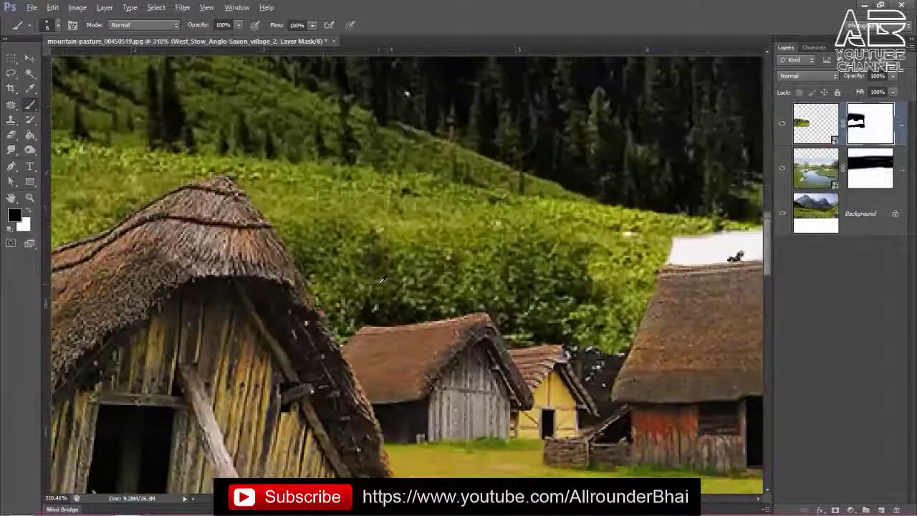
{"action": "scroll", "coordinate": [390, 272], "scroll_direction": "down", "scroll_amount": 3}
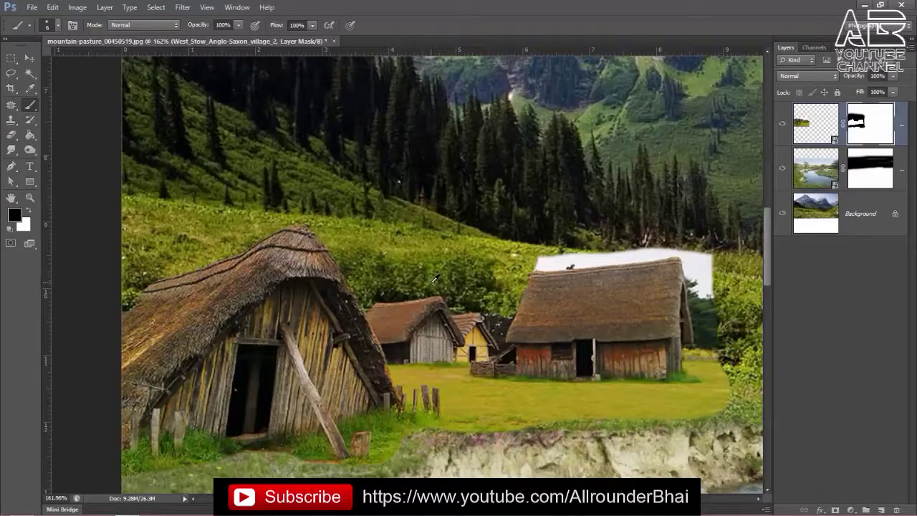
{"action": "scroll", "coordinate": [435, 277], "scroll_direction": "up", "scroll_amount": 1}
{"action": "scroll", "coordinate": [435, 277], "scroll_direction": "up", "scroll_amount": 1}
{"action": "scroll", "coordinate": [435, 277], "scroll_direction": "up", "scroll_amount": 1}
{"action": "scroll", "coordinate": [435, 278], "scroll_direction": "up", "scroll_amount": 2}
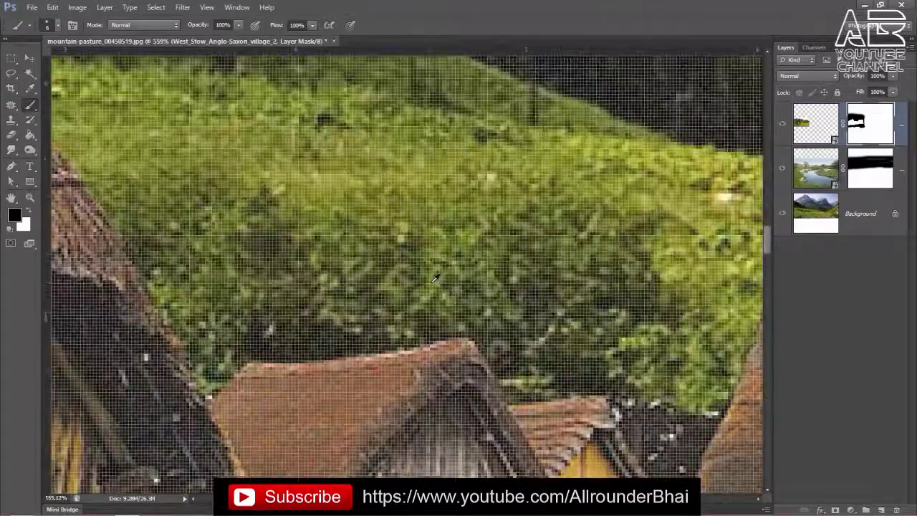
{"action": "scroll", "coordinate": [435, 278], "scroll_direction": "down", "scroll_amount": 3}
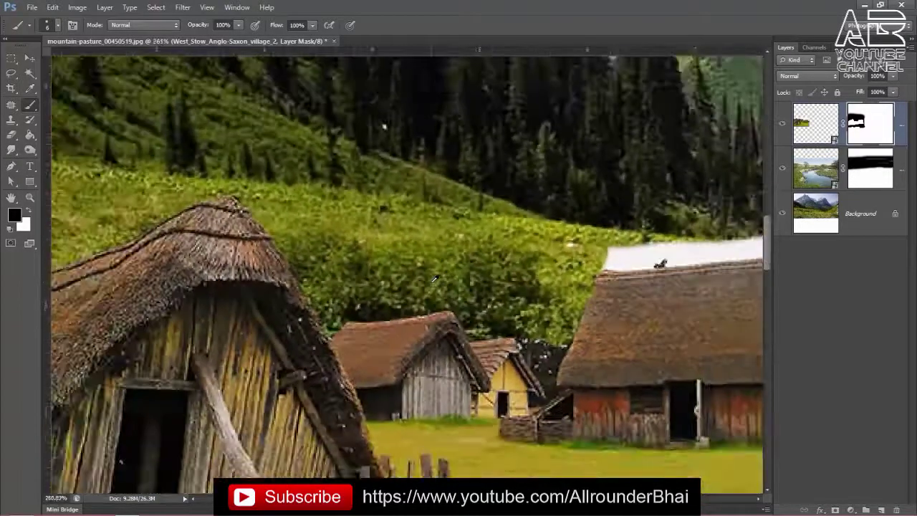
{"action": "scroll", "coordinate": [435, 278], "scroll_direction": "down", "scroll_amount": 1}
{"action": "scroll", "coordinate": [433, 279], "scroll_direction": "down", "scroll_amount": 1}
Zoom in on the large hut and mask the white sky along the roof's left edge
{"action": "scroll", "coordinate": [433, 280], "scroll_direction": "down", "scroll_amount": 1}
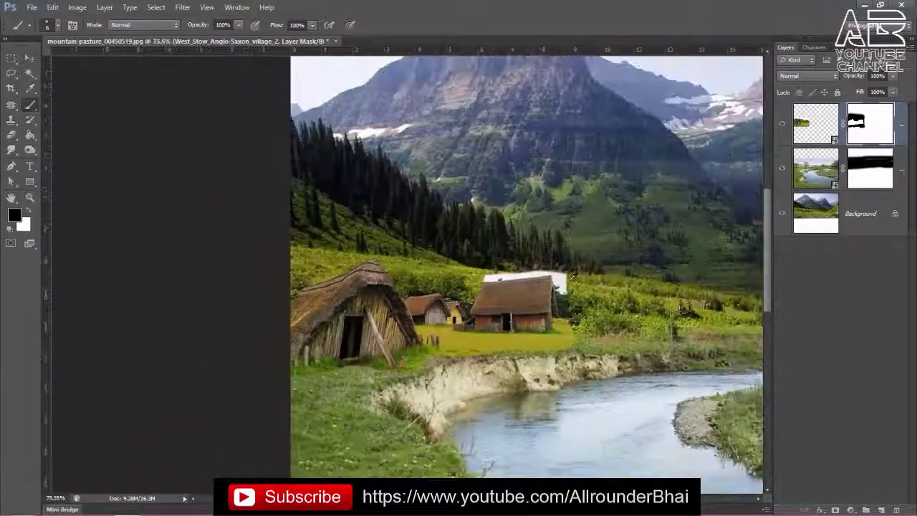
{"action": "scroll", "coordinate": [502, 280], "scroll_direction": "up", "scroll_amount": 2}
{"action": "scroll", "coordinate": [464, 265], "scroll_direction": "up", "scroll_amount": 3}
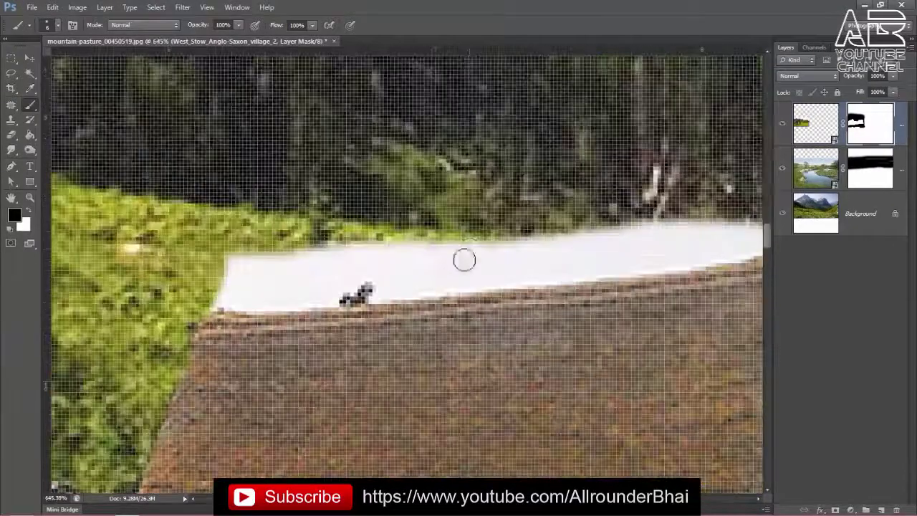
{"action": "scroll", "coordinate": [422, 267], "scroll_direction": "down", "scroll_amount": 2}
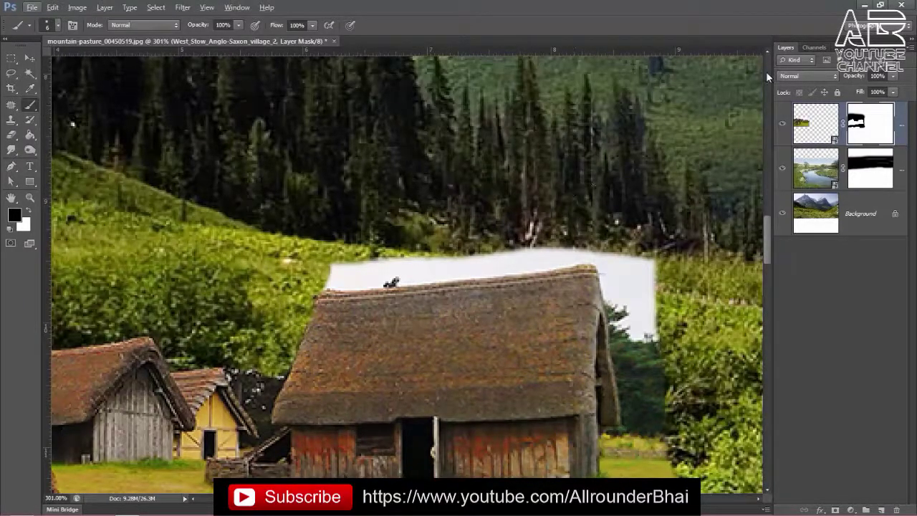
{"action": "scroll", "coordinate": [644, 322], "scroll_direction": "up", "scroll_amount": 1}
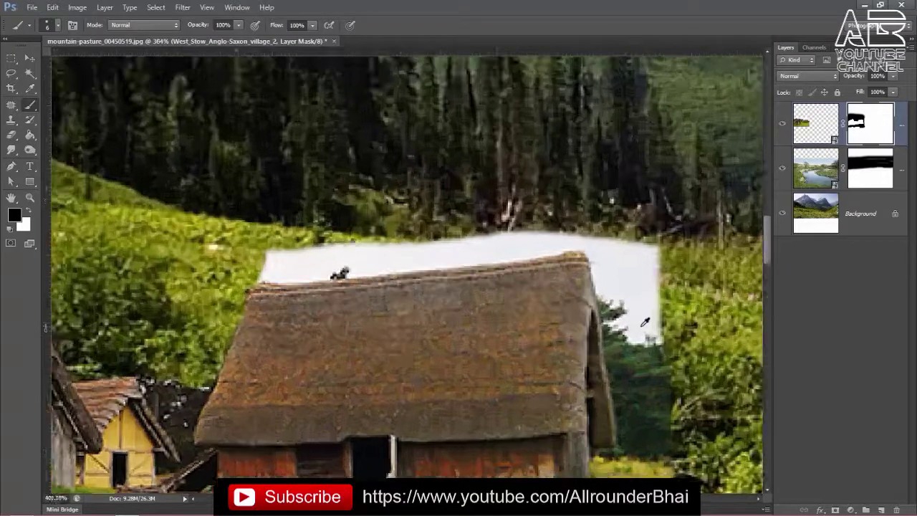
{"action": "scroll", "coordinate": [649, 321], "scroll_direction": "up", "scroll_amount": 3}
{"action": "scroll", "coordinate": [651, 321], "scroll_direction": "down", "scroll_amount": 3}
{"action": "scroll", "coordinate": [448, 295], "scroll_direction": "down", "scroll_amount": 1}
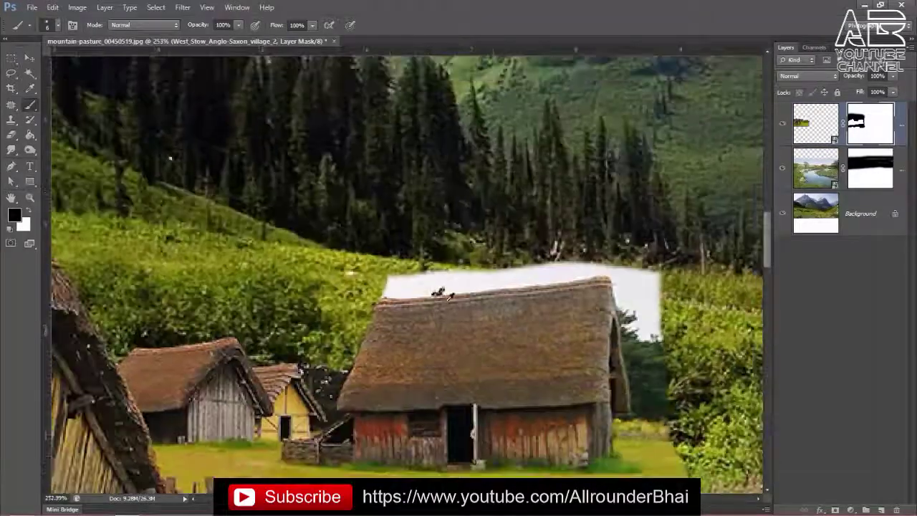
{"action": "scroll", "coordinate": [411, 287], "scroll_direction": "up", "scroll_amount": 3}
{"action": "scroll", "coordinate": [403, 282], "scroll_direction": "up", "scroll_amount": 2}
{"action": "scroll", "coordinate": [403, 332], "scroll_direction": "down", "scroll_amount": 2}
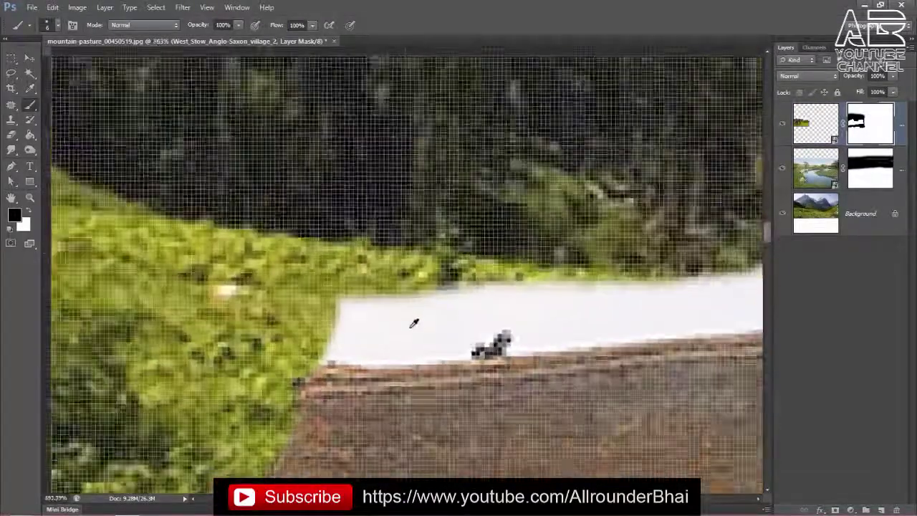
{"action": "scroll", "coordinate": [414, 322], "scroll_direction": "up", "scroll_amount": 1}
{"action": "mouse_move", "coordinate": [462, 283]}
{"action": "left_mouse_down"}
{"action": "mouse_move", "coordinate": [446, 303]}
{"action": "mouse_move", "coordinate": [332, 324]}
{"action": "mouse_move", "coordinate": [335, 352]}
{"action": "mouse_move", "coordinate": [525, 342]}
{"action": "mouse_move", "coordinate": [346, 363]}
{"action": "mouse_move", "coordinate": [626, 309]}
{"action": "mouse_move", "coordinate": [549, 297]}
{"action": "mouse_move", "coordinate": [634, 285]}
{"action": "mouse_move", "coordinate": [543, 273]}
{"action": "left_mouse_up"}
Paint away the rest of the white patch above the roof, including its right side
{"action": "scroll", "coordinate": [543, 273], "scroll_direction": "down", "scroll_amount": 1}
{"action": "scroll", "coordinate": [430, 287], "scroll_direction": "down", "scroll_amount": 3}
{"action": "scroll", "coordinate": [238, 297], "scroll_direction": "up", "scroll_amount": 4}
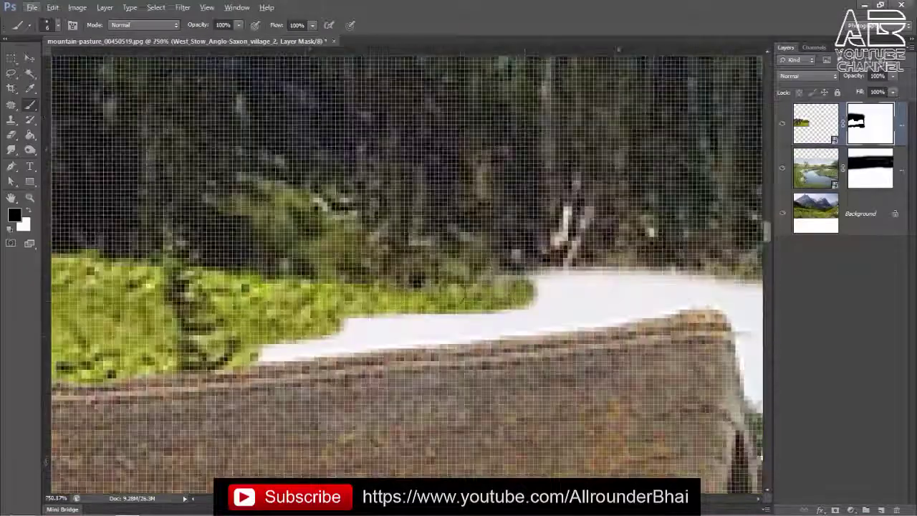
{"action": "scroll", "coordinate": [430, 308], "scroll_direction": "down", "scroll_amount": 2}
{"action": "scroll", "coordinate": [436, 306], "scroll_direction": "up", "scroll_amount": 3}
{"action": "mouse_move", "coordinate": [435, 306]}
{"action": "left_mouse_down"}
{"action": "mouse_move", "coordinate": [317, 297]}
{"action": "mouse_move", "coordinate": [466, 263]}
{"action": "mouse_move", "coordinate": [286, 318]}
{"action": "left_mouse_up"}
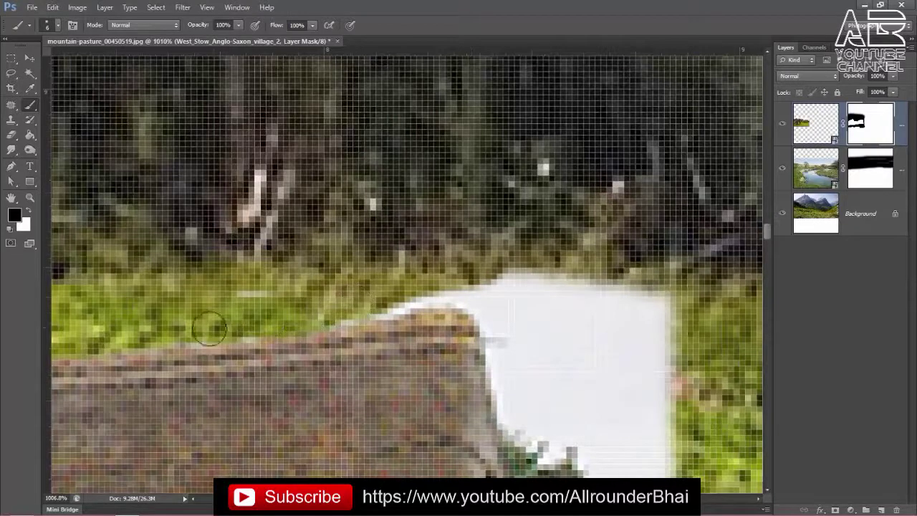
{"action": "mouse_move", "coordinate": [286, 286]}
{"action": "left_mouse_down"}
{"action": "mouse_move", "coordinate": [413, 307]}
{"action": "mouse_move", "coordinate": [461, 299]}
{"action": "mouse_move", "coordinate": [505, 272]}
{"action": "mouse_move", "coordinate": [666, 315]}
{"action": "mouse_move", "coordinate": [659, 349]}
{"action": "mouse_move", "coordinate": [525, 291]}
{"action": "mouse_move", "coordinate": [676, 379]}
{"action": "mouse_move", "coordinate": [666, 315]}
{"action": "mouse_move", "coordinate": [616, 358]}
{"action": "left_mouse_up"}
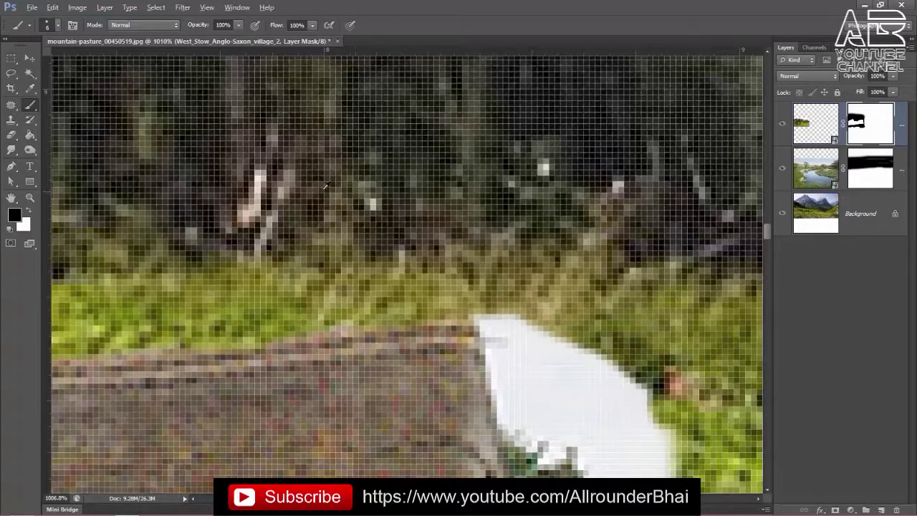
{"action": "scroll", "coordinate": [519, 339], "scroll_direction": "down", "scroll_amount": 3}
{"action": "scroll", "coordinate": [519, 340], "scroll_direction": "up", "scroll_amount": 3}
{"action": "mouse_move", "coordinate": [394, 250]}
{"action": "left_mouse_down"}
{"action": "mouse_move", "coordinate": [430, 322]}
{"action": "mouse_move", "coordinate": [291, 175]}
{"action": "mouse_move", "coordinate": [291, 204]}
{"action": "mouse_move", "coordinate": [303, 205]}
{"action": "mouse_move", "coordinate": [367, 331]}
{"action": "left_mouse_up"}
Mask the edge between the hut and the bushes
{"action": "scroll", "coordinate": [367, 330], "scroll_direction": "down", "scroll_amount": 2}
{"action": "scroll", "coordinate": [366, 330], "scroll_direction": "up", "scroll_amount": 2}
{"action": "left_click_drag", "start_coordinate": [344, 215], "coordinate": [329, 401]}
{"action": "scroll", "coordinate": [373, 322], "scroll_direction": "down", "scroll_amount": 3}
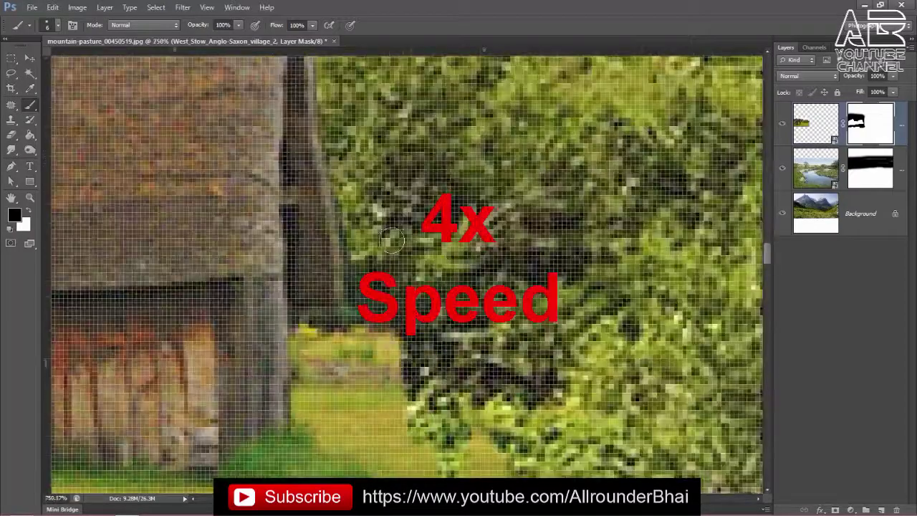
{"action": "mouse_move", "coordinate": [379, 236]}
{"action": "left_mouse_down"}
{"action": "mouse_move", "coordinate": [304, 321]}
{"action": "mouse_move", "coordinate": [379, 429]}
{"action": "left_mouse_up"}
{"action": "scroll", "coordinate": [378, 430], "scroll_direction": "down", "scroll_amount": 3}
{"action": "scroll", "coordinate": [466, 256], "scroll_direction": "up", "scroll_amount": 2}
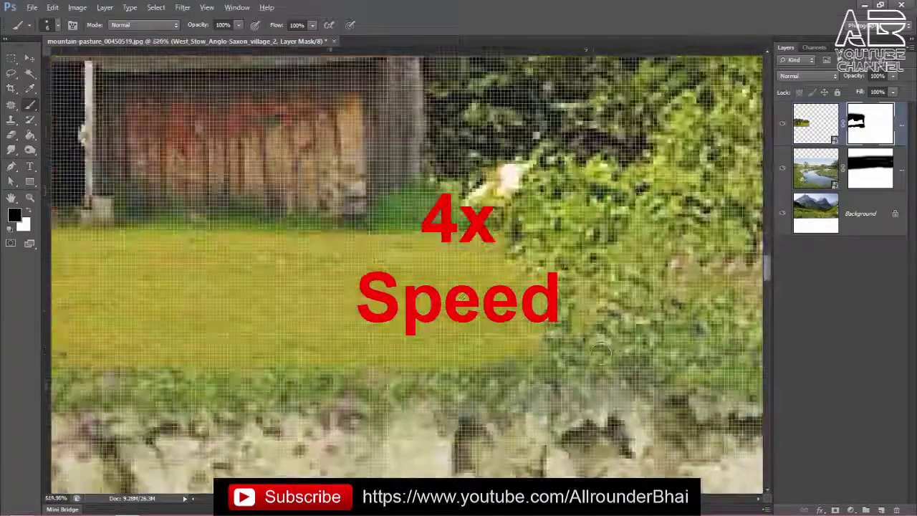
{"action": "scroll", "coordinate": [259, 362], "scroll_direction": "down", "scroll_amount": 2}
{"action": "scroll", "coordinate": [259, 361], "scroll_direction": "down", "scroll_amount": 2}
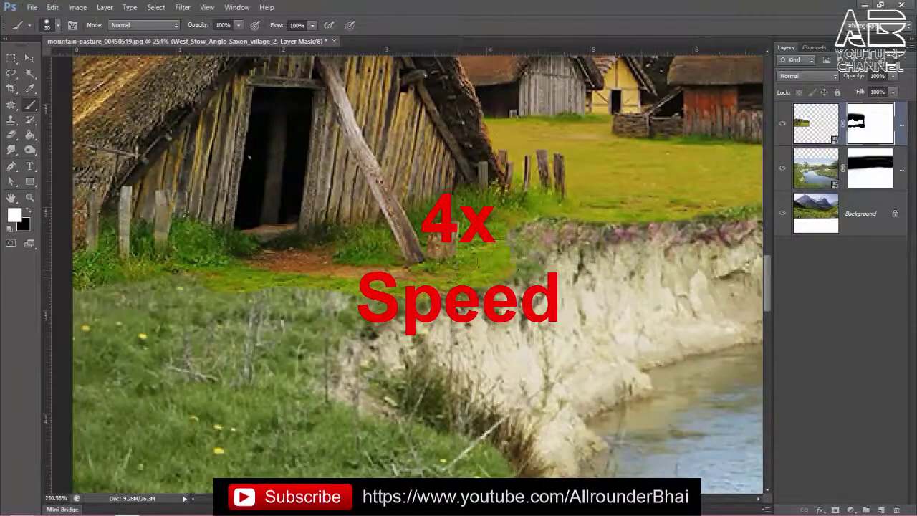
Switch to black, enlarge the brush, and hide the field's hard right edge on the mask
{"action": "key", "text": "x"}
{"action": "left_click_drag", "start_coordinate": [568, 256], "coordinate": [418, 324]}
{"action": "scroll", "coordinate": [418, 323], "scroll_direction": "down", "scroll_amount": 2}
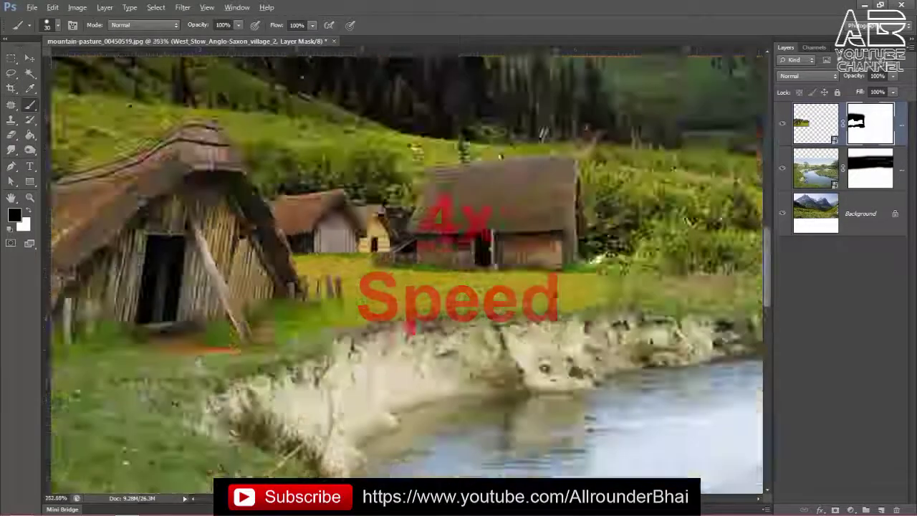
{"action": "scroll", "coordinate": [418, 323], "scroll_direction": "up", "scroll_amount": 2}
{"action": "right_click", "coordinate": [562, 240]}
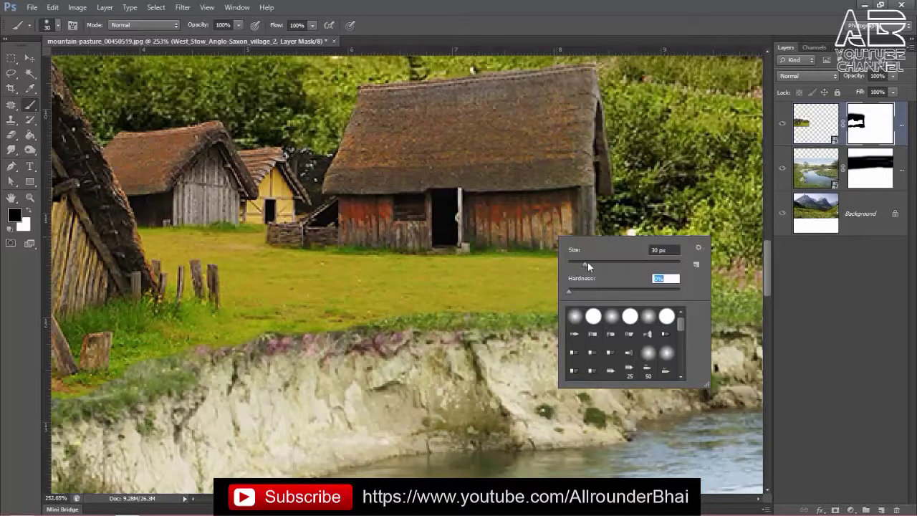
{"action": "left_click_drag", "start_coordinate": [588, 262], "coordinate": [601, 262]}
{"action": "key", "text": "Return"}
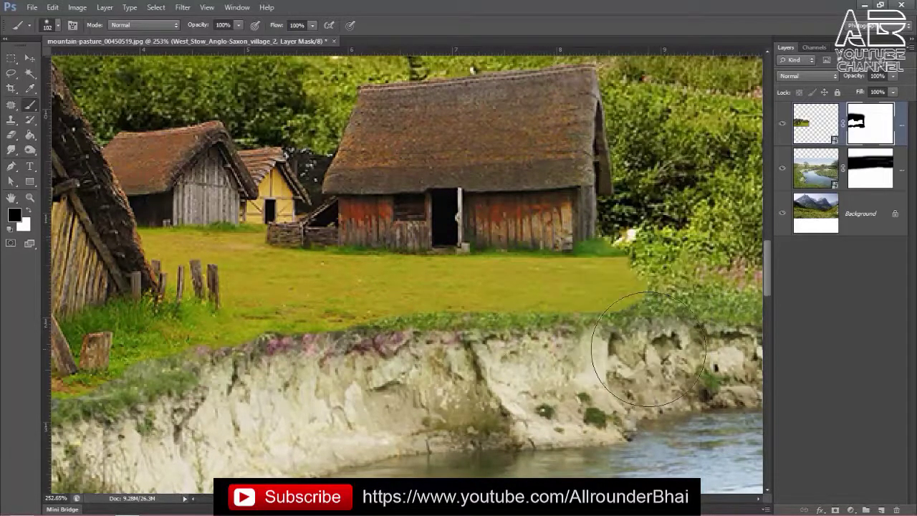
{"action": "left_click_drag", "start_coordinate": [648, 350], "coordinate": [602, 337]}
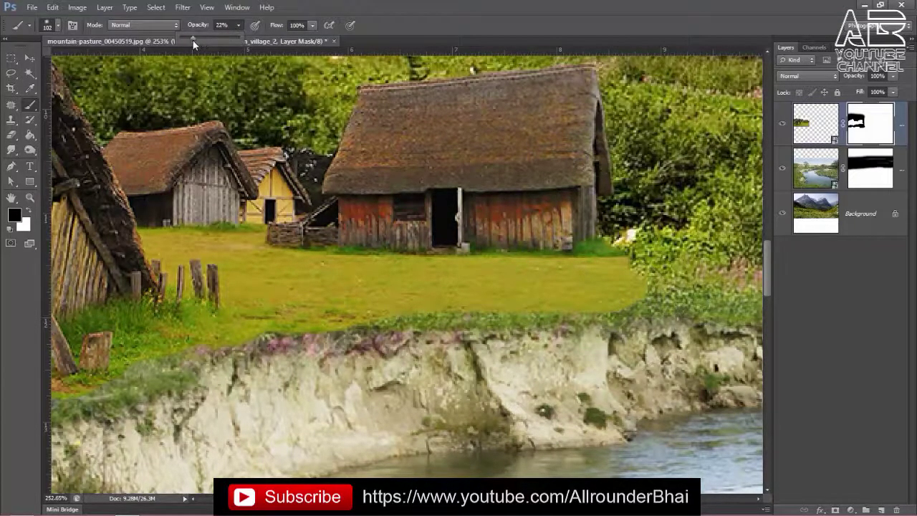
At 22% opacity, softly fade the field's right edge into the bushes and cliff top
{"action": "left_click", "coordinate": [662, 326]}
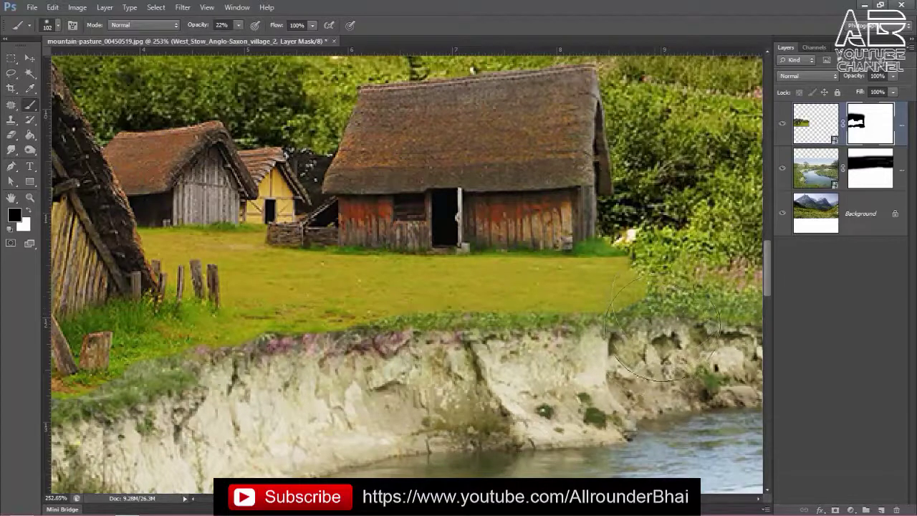
{"action": "mouse_move", "coordinate": [662, 329]}
{"action": "left_mouse_down"}
{"action": "mouse_move", "coordinate": [629, 305]}
{"action": "mouse_move", "coordinate": [494, 372]}
{"action": "mouse_move", "coordinate": [618, 348]}
{"action": "left_mouse_up"}
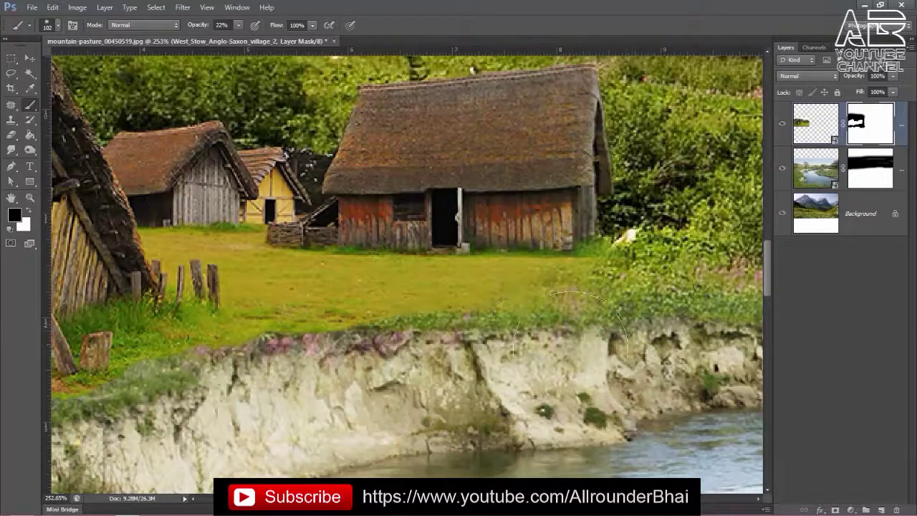
{"action": "left_click_drag", "start_coordinate": [573, 326], "coordinate": [556, 351]}
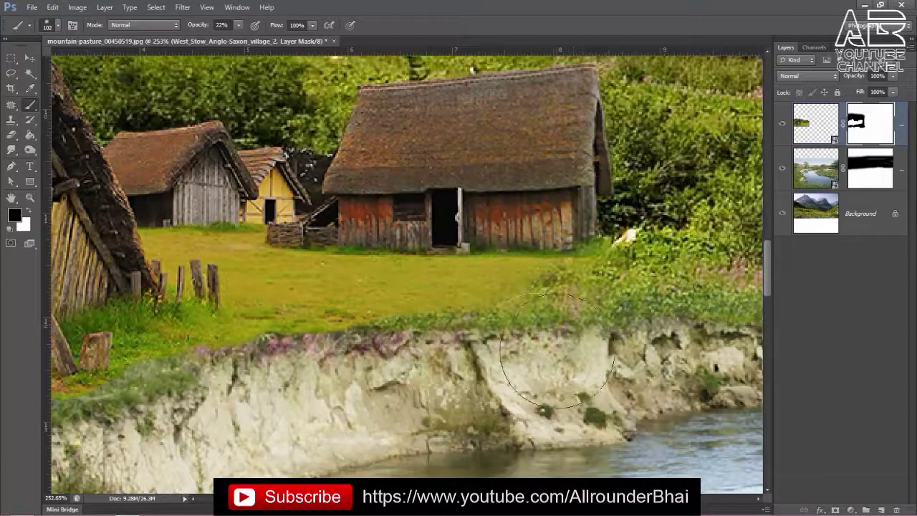
{"action": "mouse_move", "coordinate": [432, 381]}
{"action": "left_mouse_down"}
{"action": "mouse_move", "coordinate": [258, 401]}
{"action": "mouse_move", "coordinate": [272, 382]}
{"action": "left_mouse_up"}
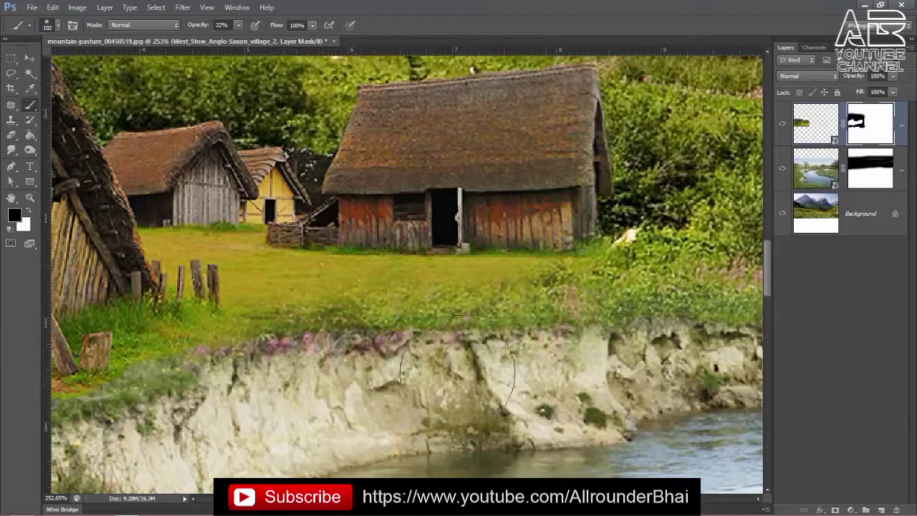
{"action": "scroll", "coordinate": [564, 322], "scroll_direction": "down", "scroll_amount": 3}
{"action": "scroll", "coordinate": [512, 424], "scroll_direction": "down", "scroll_amount": 1}
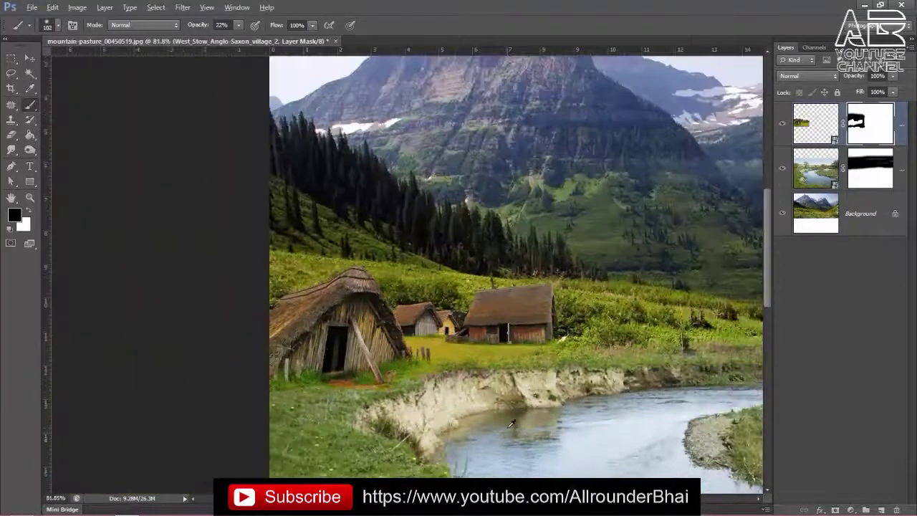
{"action": "scroll", "coordinate": [513, 423], "scroll_direction": "up", "scroll_amount": 2}
{"action": "scroll", "coordinate": [513, 422], "scroll_direction": "down", "scroll_amount": 1}
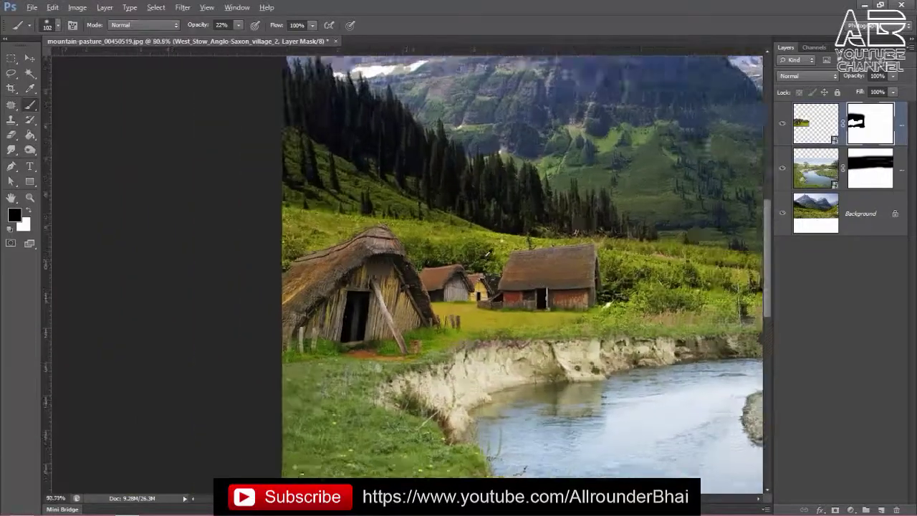
{"action": "scroll", "coordinate": [711, 339], "scroll_direction": "up", "scroll_amount": 1}
{"action": "scroll", "coordinate": [711, 338], "scroll_direction": "up", "scroll_amount": 2}
{"action": "scroll", "coordinate": [716, 333], "scroll_direction": "down", "scroll_amount": 2}
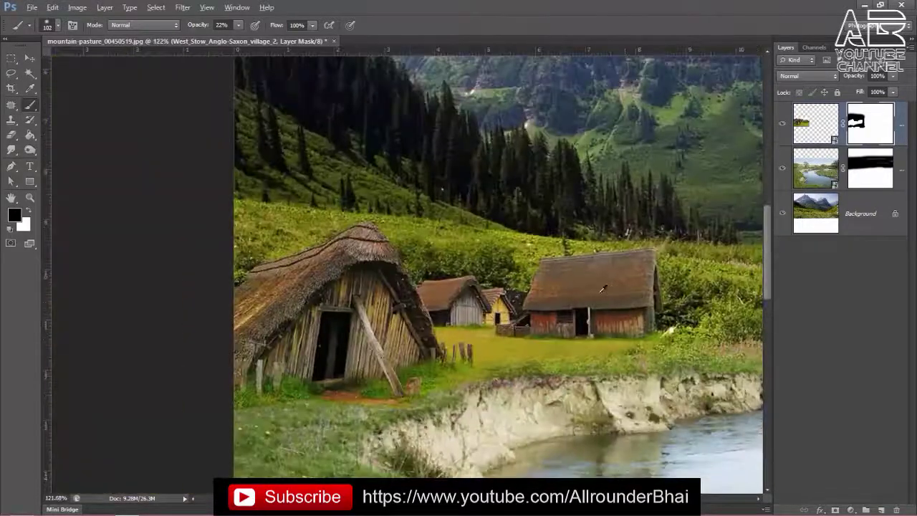
{"action": "scroll", "coordinate": [573, 322], "scroll_direction": "down", "scroll_amount": 3}
{"action": "scroll", "coordinate": [430, 315], "scroll_direction": "down", "scroll_amount": 1}
{"action": "scroll", "coordinate": [286, 310], "scroll_direction": "down", "scroll_amount": 1}
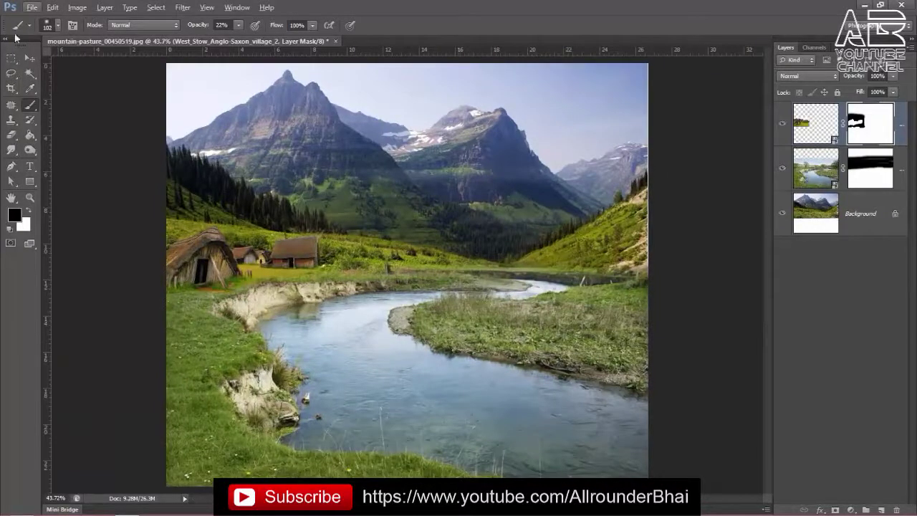
Place the anglo_saxon_house image into the composition via File > Place
{"action": "left_click", "coordinate": [29, 8]}
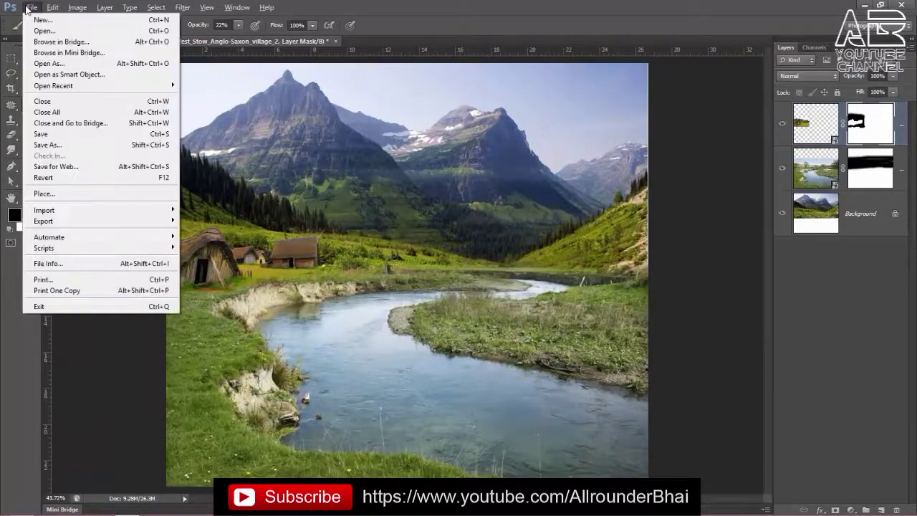
{"action": "left_click", "coordinate": [61, 193]}
{"action": "left_click", "coordinate": [93, 125]}
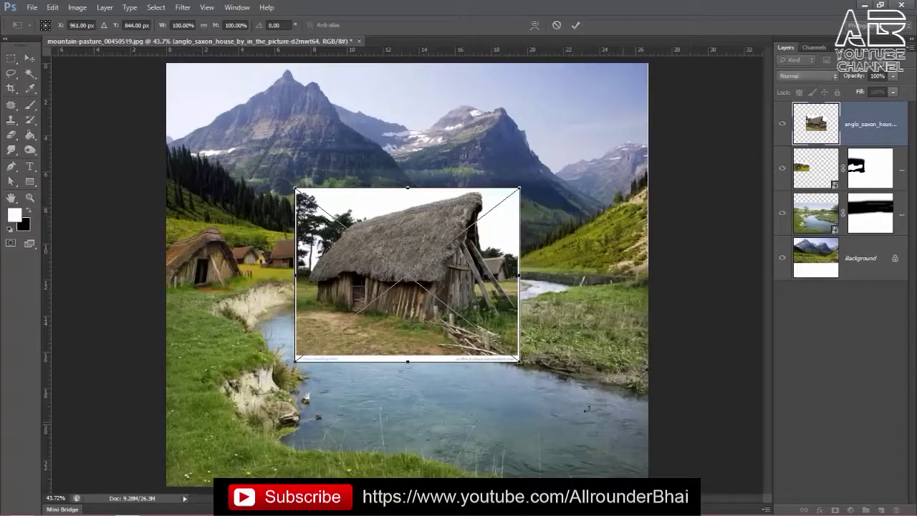
{"action": "left_click", "coordinate": [30, 57]}
{"action": "left_click", "coordinate": [407, 201]}
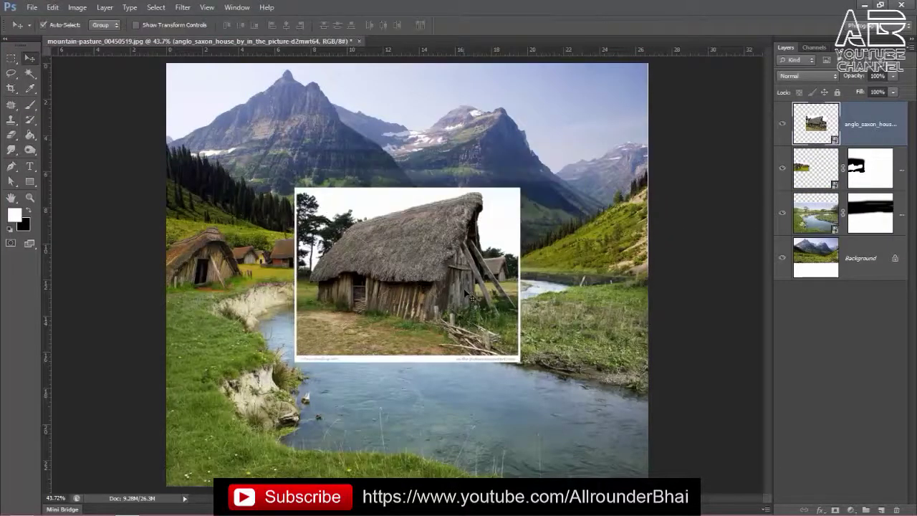
Move the hut photo over the river's right bank
{"action": "left_click_drag", "start_coordinate": [464, 294], "coordinate": [585, 304]}
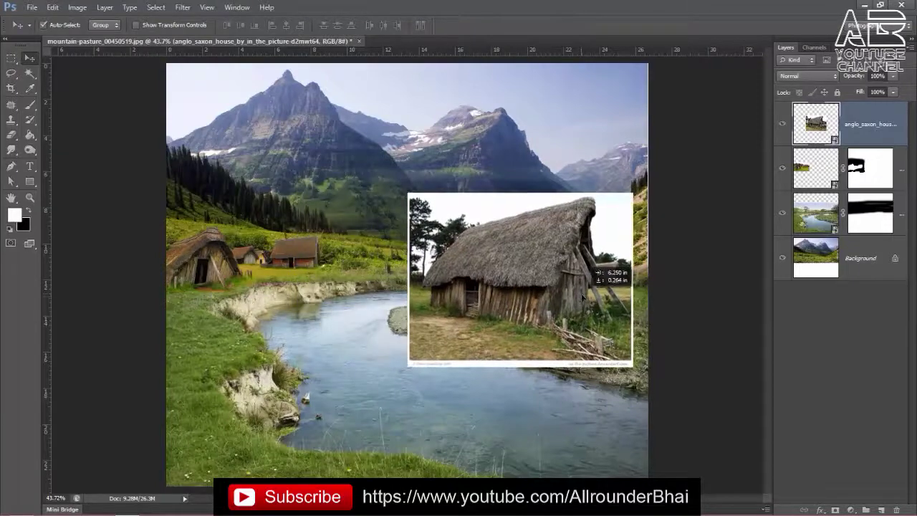
{"action": "scroll", "coordinate": [600, 326], "scroll_direction": "up", "scroll_amount": 3}
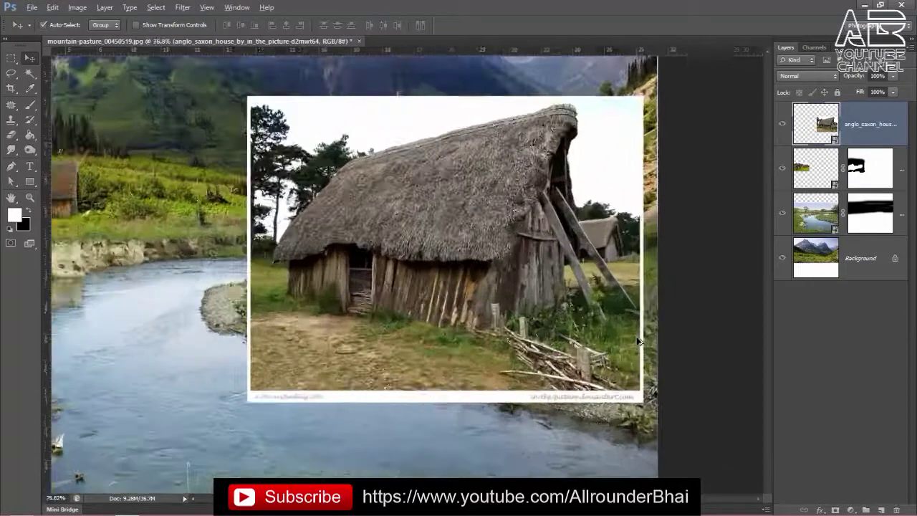
{"action": "scroll", "coordinate": [502, 329], "scroll_direction": "down", "scroll_amount": 2}
{"action": "scroll", "coordinate": [492, 326], "scroll_direction": "up", "scroll_amount": 3}
{"action": "left_click_drag", "start_coordinate": [552, 337], "coordinate": [555, 331]}
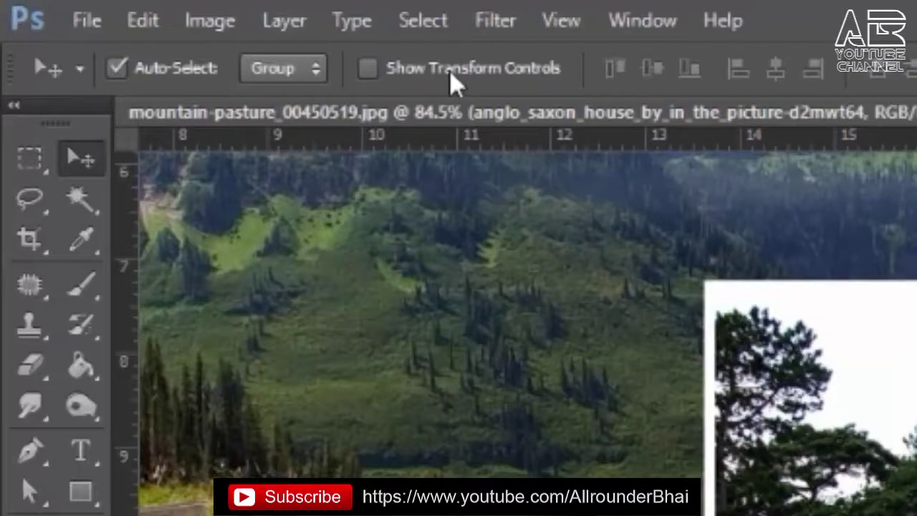
Scale the hut photo down, set it on the grassy right bank, and add a layer mask
{"action": "left_click", "coordinate": [450, 71]}
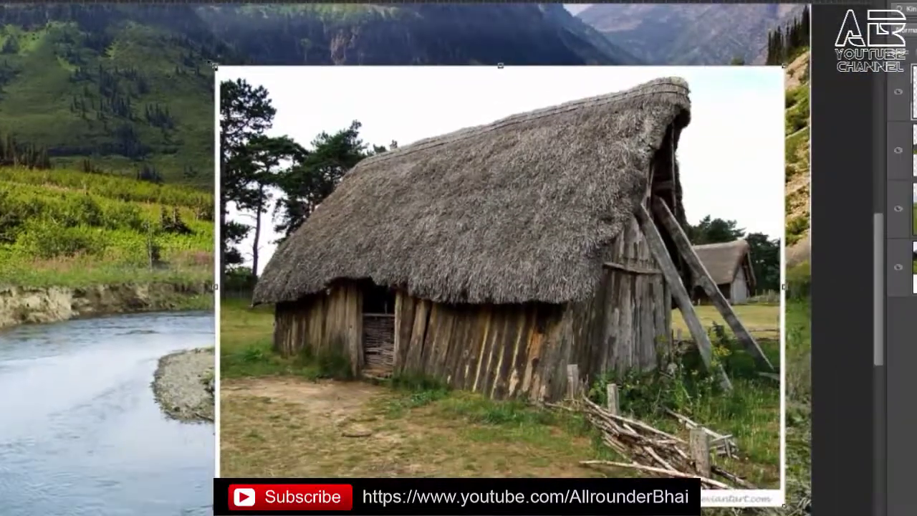
{"action": "left_click_drag", "start_coordinate": [215, 66], "coordinate": [435, 236]}
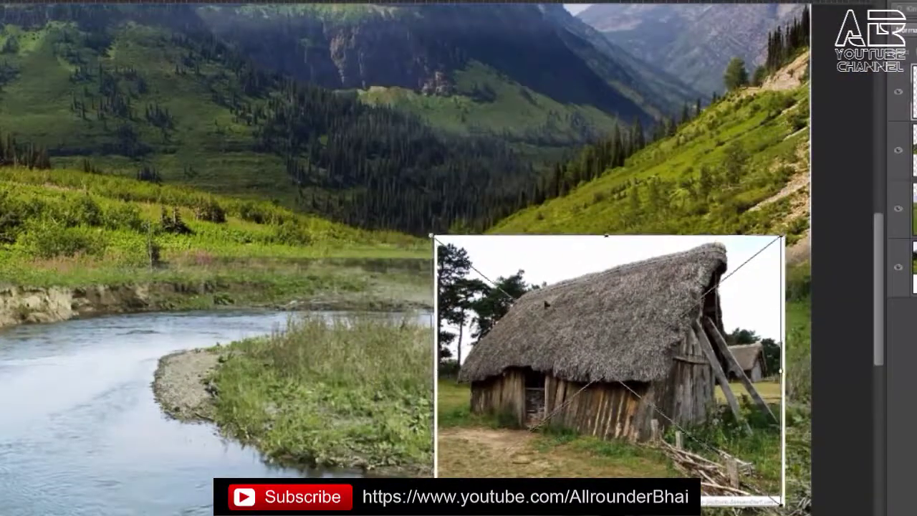
{"action": "mouse_move", "coordinate": [485, 268]}
{"action": "left_mouse_down"}
{"action": "mouse_move", "coordinate": [469, 276]}
{"action": "mouse_move", "coordinate": [480, 279]}
{"action": "left_mouse_up"}
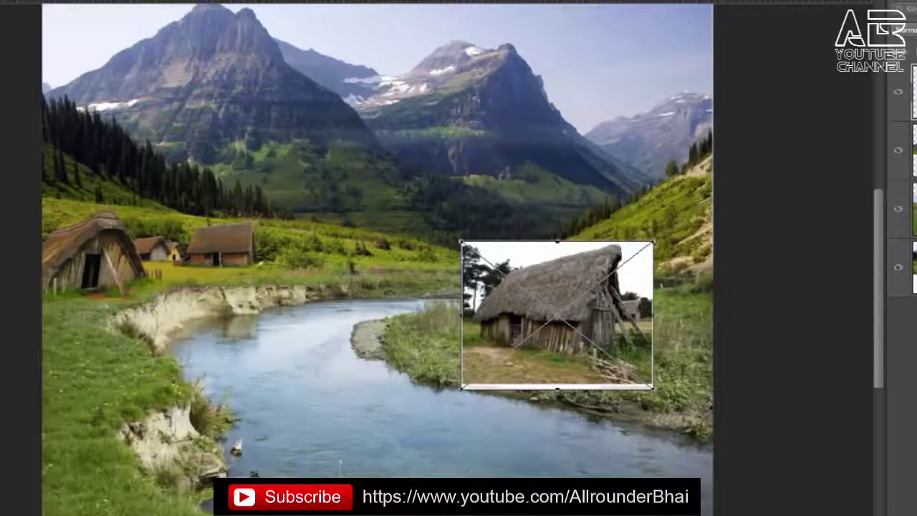
{"action": "scroll", "coordinate": [608, 297], "scroll_direction": "up", "scroll_amount": 2}
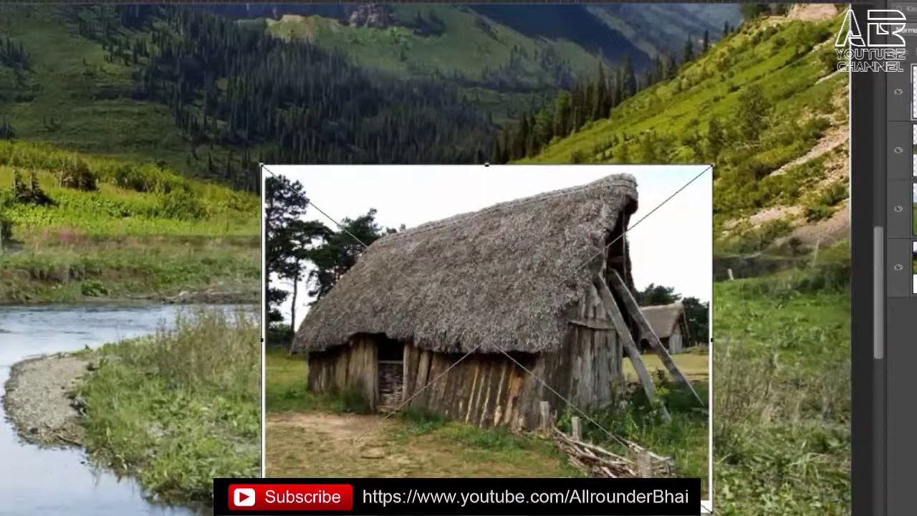
{"action": "left_click_drag", "start_coordinate": [262, 166], "coordinate": [296, 194]}
{"action": "left_click_drag", "start_coordinate": [454, 285], "coordinate": [457, 262]}
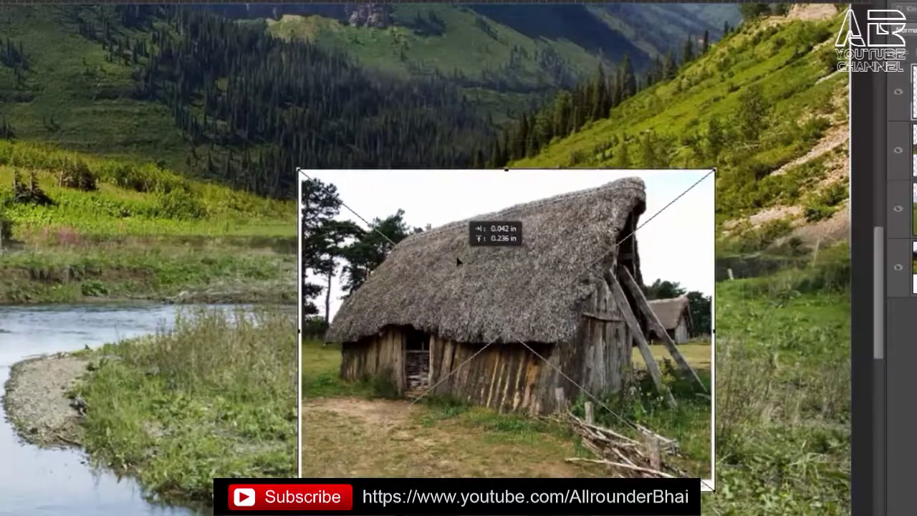
{"action": "scroll", "coordinate": [457, 262], "scroll_direction": "down", "scroll_amount": 2}
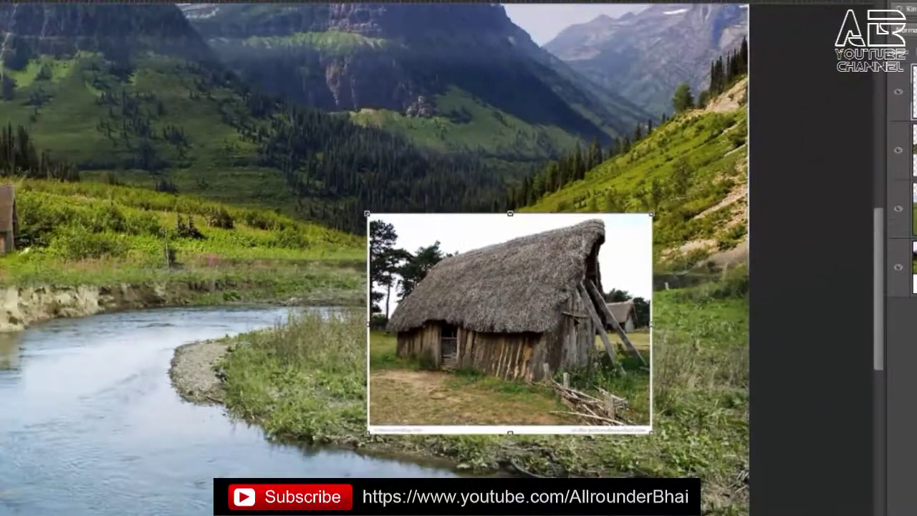
{"action": "scroll", "coordinate": [573, 412], "scroll_direction": "up", "scroll_amount": 2}
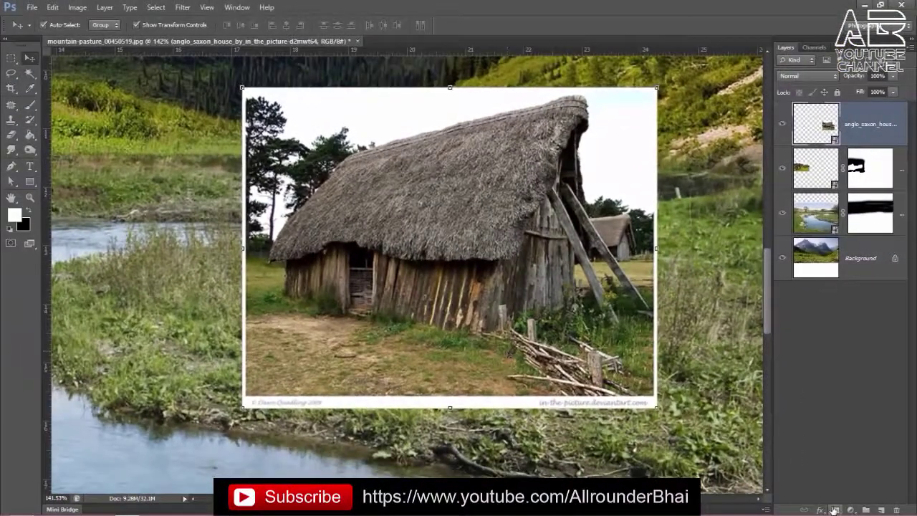
{"action": "left_click", "coordinate": [834, 510]}
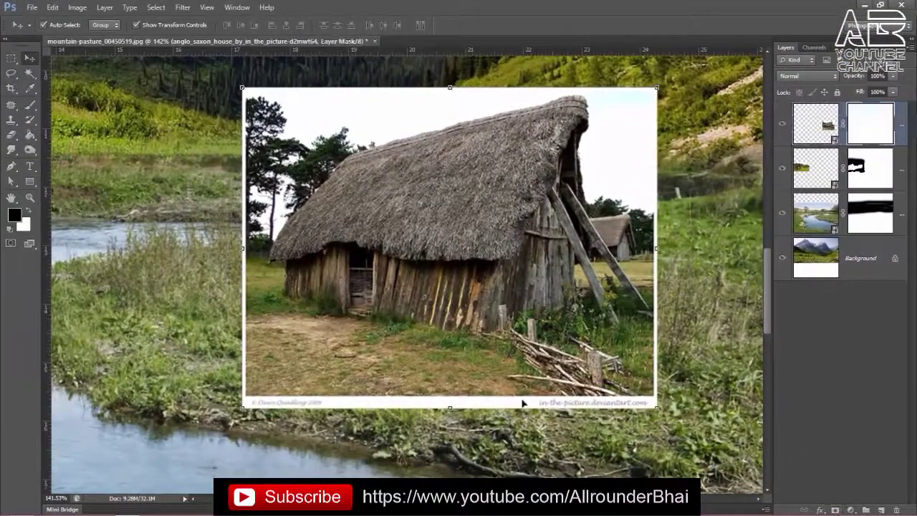
At full brush opacity, mask out the hut photo's bottom border, watermark strip and dirt
{"action": "left_click", "coordinate": [31, 106]}
{"action": "left_click_drag", "start_coordinate": [264, 389], "coordinate": [231, 400]}
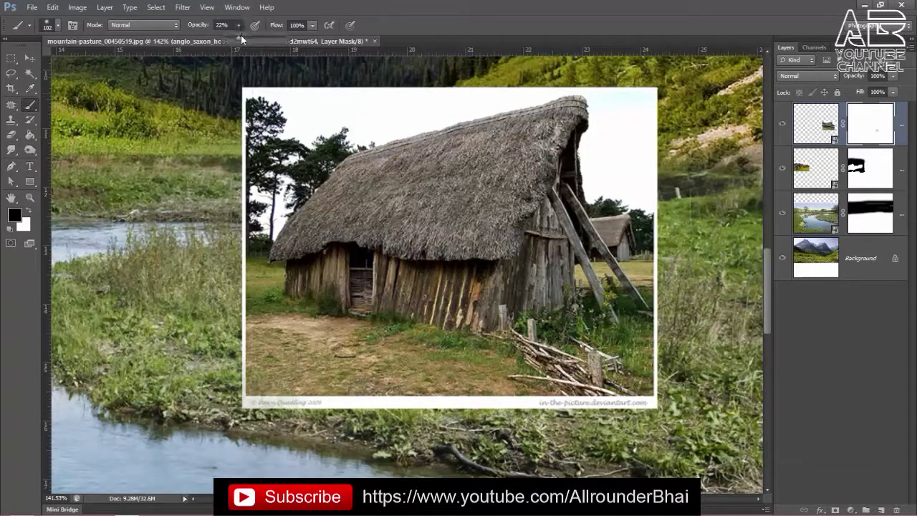
{"action": "left_click_drag", "start_coordinate": [240, 25], "coordinate": [323, 41]}
{"action": "mouse_move", "coordinate": [287, 394]}
{"action": "left_mouse_down"}
{"action": "mouse_move", "coordinate": [283, 426]}
{"action": "mouse_move", "coordinate": [337, 380]}
{"action": "mouse_move", "coordinate": [287, 344]}
{"action": "mouse_move", "coordinate": [294, 329]}
{"action": "mouse_move", "coordinate": [300, 360]}
{"action": "left_mouse_up"}
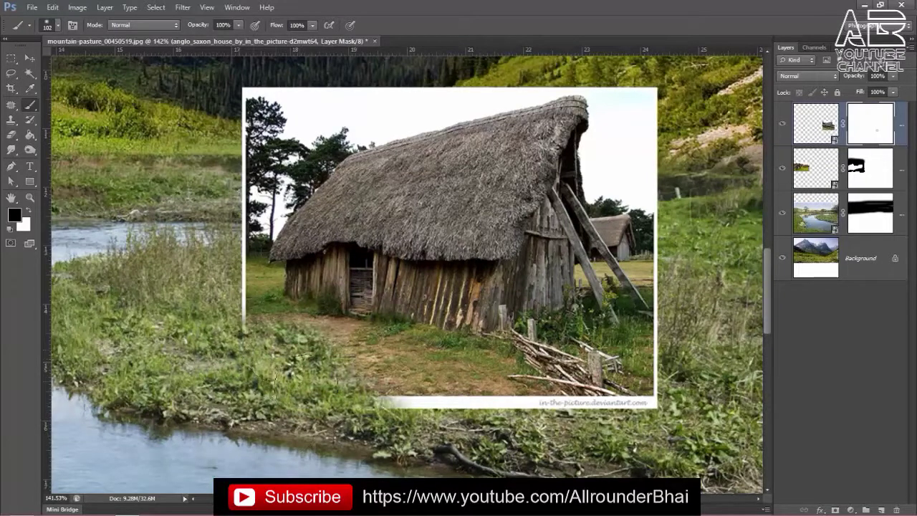
{"action": "mouse_move", "coordinate": [337, 383]}
{"action": "left_mouse_down"}
{"action": "mouse_move", "coordinate": [401, 387]}
{"action": "mouse_move", "coordinate": [423, 358]}
{"action": "mouse_move", "coordinate": [466, 387]}
{"action": "mouse_move", "coordinate": [514, 399]}
{"action": "mouse_move", "coordinate": [657, 404]}
{"action": "mouse_move", "coordinate": [348, 179]}
{"action": "mouse_move", "coordinate": [337, 210]}
{"action": "mouse_move", "coordinate": [511, 164]}
{"action": "mouse_move", "coordinate": [716, 213]}
{"action": "mouse_move", "coordinate": [759, 337]}
{"action": "left_mouse_up"}
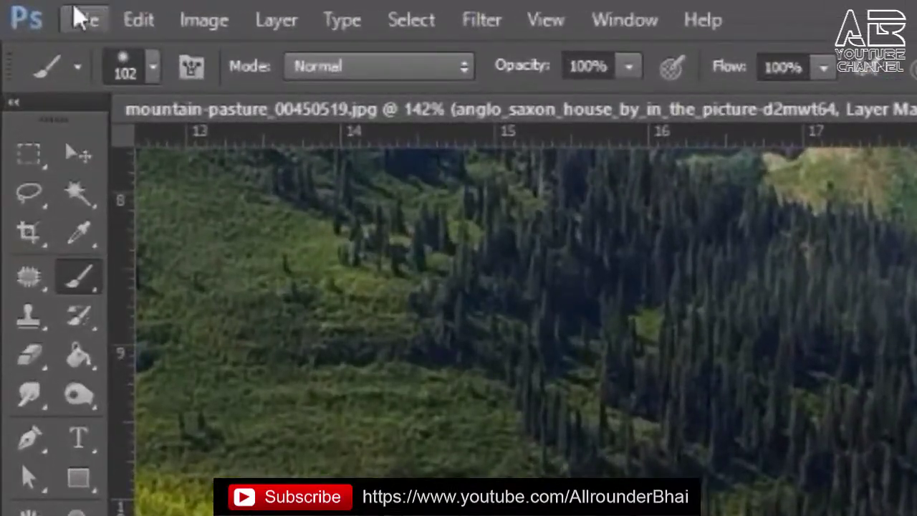
{"action": "left_click", "coordinate": [153, 68]}
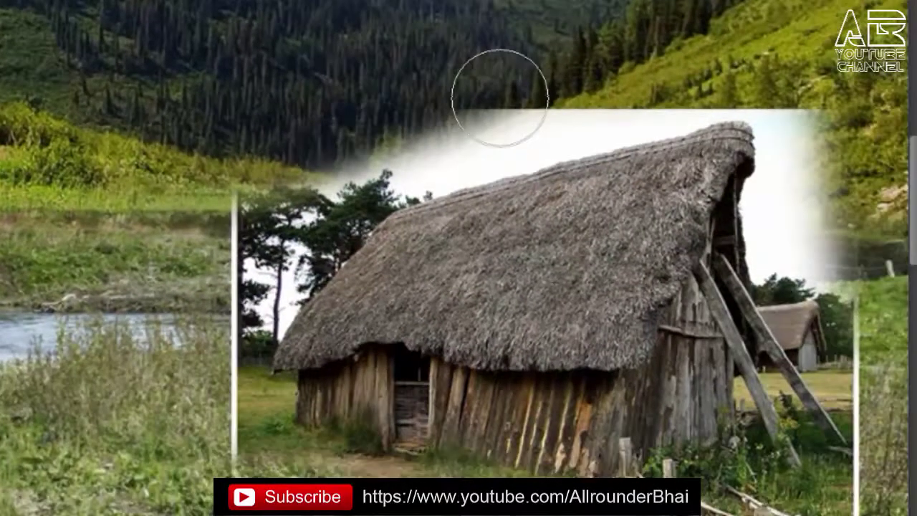
Enlarge and harden the brush, then mask the white sky beside the hut and the roof's left edge
{"action": "right_click", "coordinate": [500, 96]}
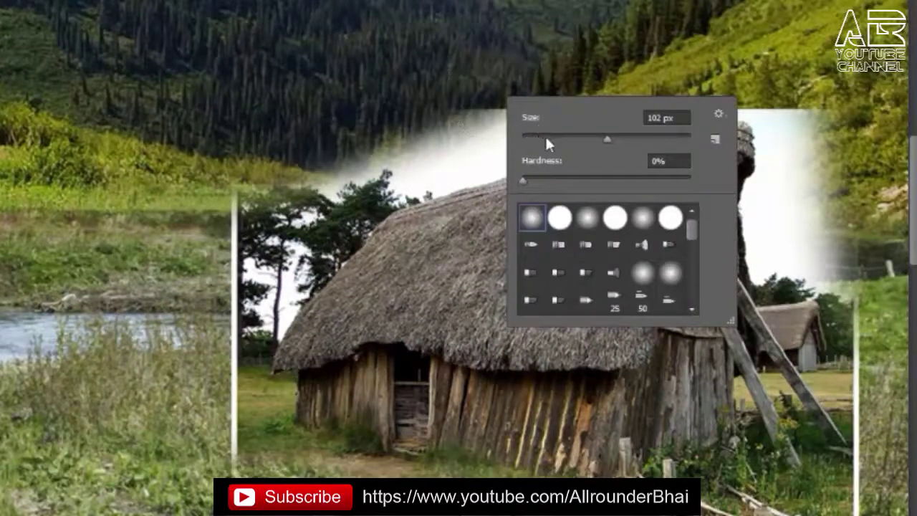
{"action": "left_click_drag", "start_coordinate": [606, 138], "coordinate": [630, 139]}
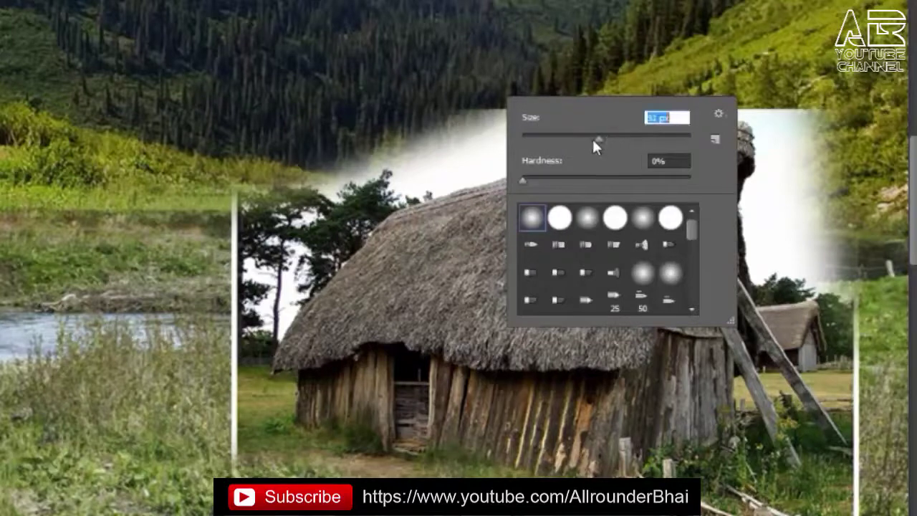
{"action": "left_click_drag", "start_coordinate": [521, 180], "coordinate": [605, 180]}
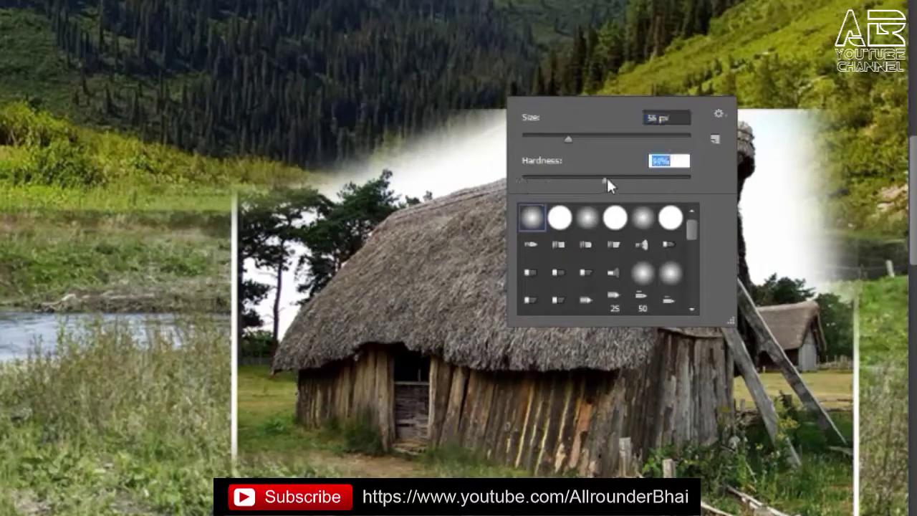
{"action": "mouse_move", "coordinate": [394, 99]}
{"action": "left_mouse_down"}
{"action": "mouse_move", "coordinate": [463, 98]}
{"action": "mouse_move", "coordinate": [528, 118]}
{"action": "mouse_move", "coordinate": [231, 408]}
{"action": "left_mouse_up"}
{"action": "scroll", "coordinate": [231, 409], "scroll_direction": "up", "scroll_amount": 2}
{"action": "scroll", "coordinate": [231, 408], "scroll_direction": "up", "scroll_amount": 2}
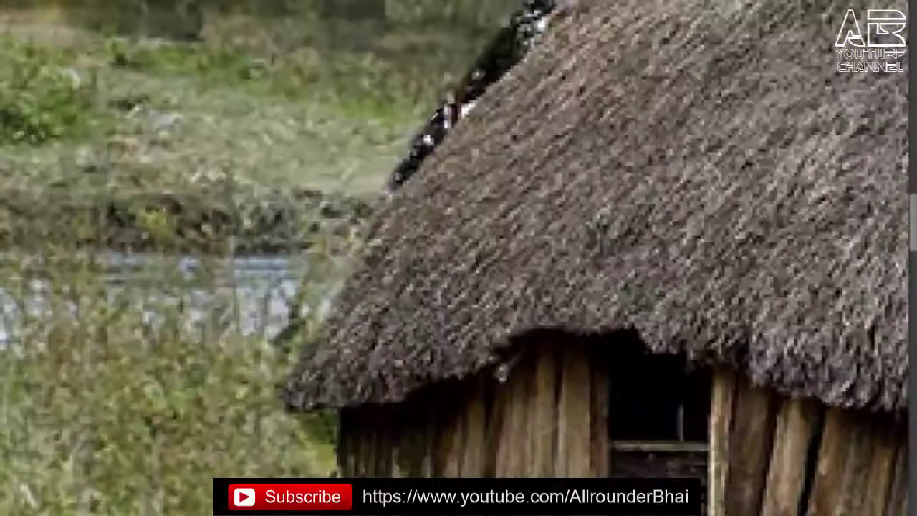
{"action": "scroll", "coordinate": [230, 408], "scroll_direction": "up", "scroll_amount": 2}
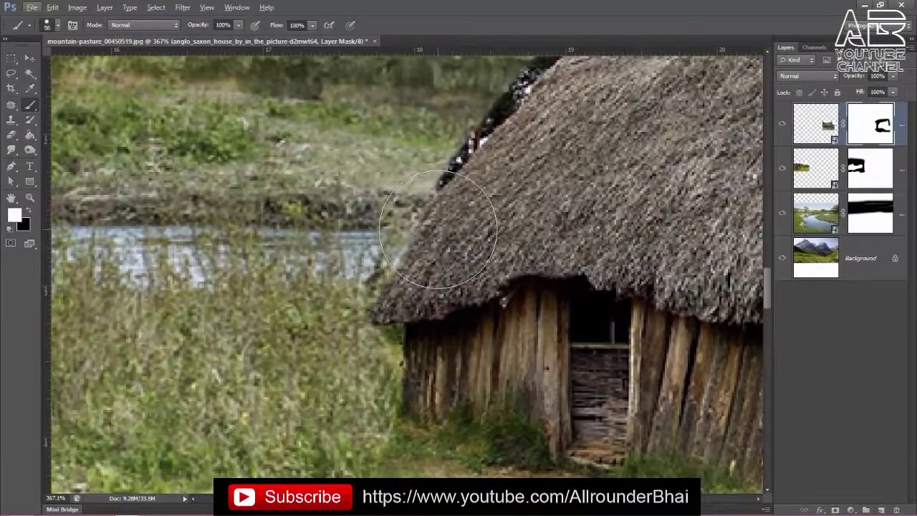
{"action": "left_click_drag", "start_coordinate": [458, 169], "coordinate": [387, 295]}
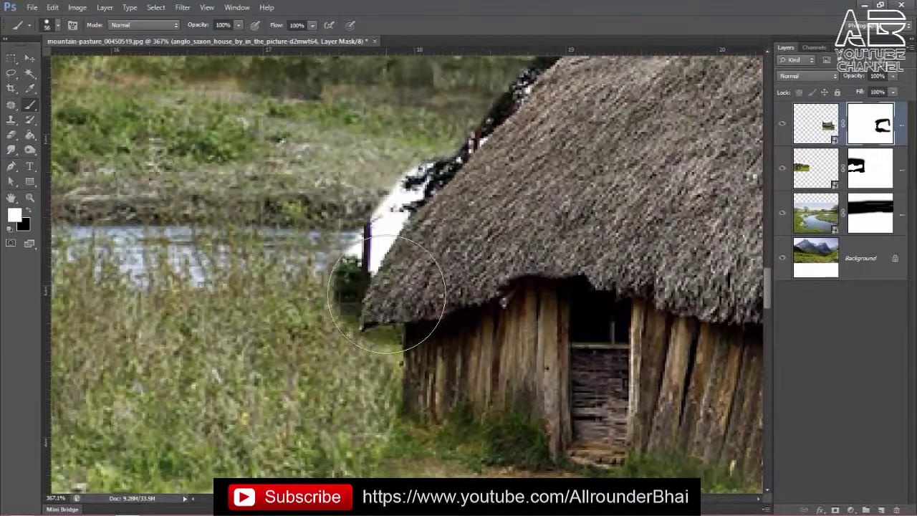
Paint black on the mask to hide the white strip along the roof top
{"action": "key", "text": "x"}
{"action": "scroll", "coordinate": [306, 265], "scroll_direction": "up", "scroll_amount": 2}
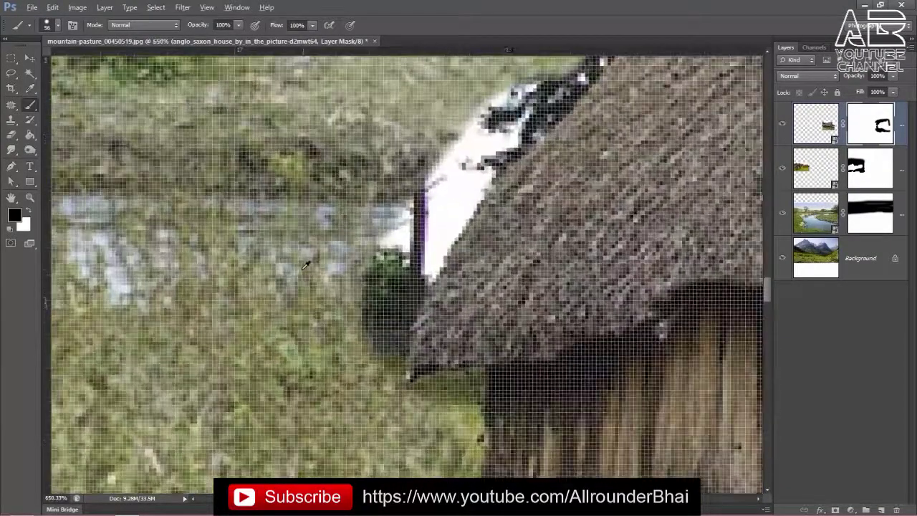
{"action": "left_click_drag", "start_coordinate": [401, 308], "coordinate": [465, 154]}
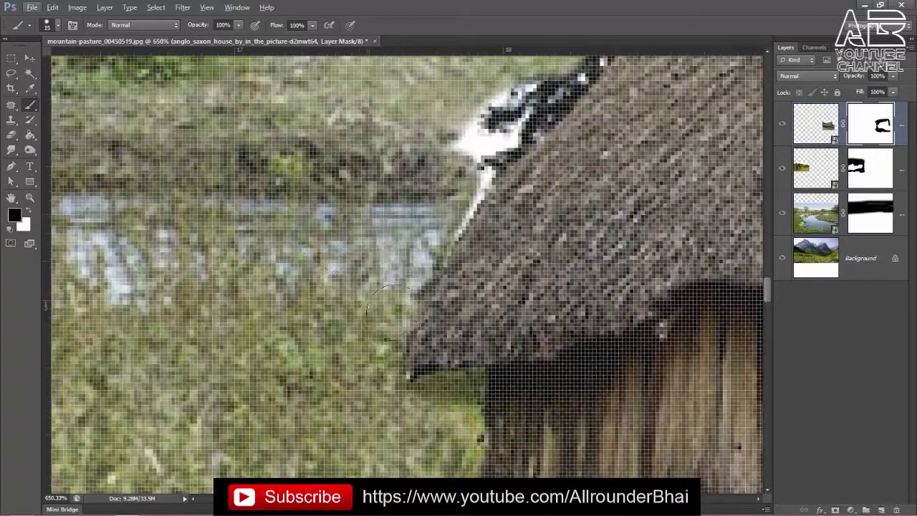
{"action": "scroll", "coordinate": [372, 279], "scroll_direction": "down", "scroll_amount": 1}
{"action": "scroll", "coordinate": [372, 279], "scroll_direction": "up", "scroll_amount": 3}
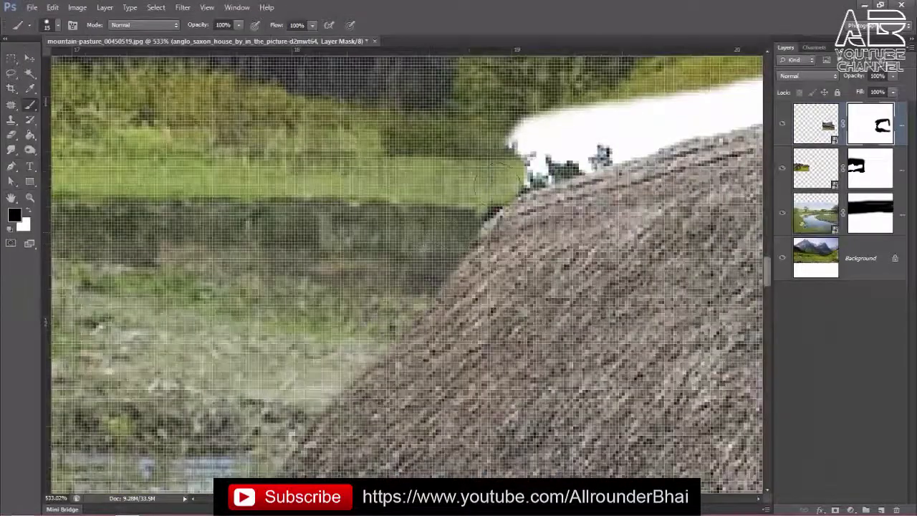
{"action": "scroll", "coordinate": [513, 179], "scroll_direction": "down", "scroll_amount": 1}
{"action": "mouse_move", "coordinate": [315, 215]}
{"action": "left_mouse_down"}
{"action": "mouse_move", "coordinate": [422, 201]}
{"action": "mouse_move", "coordinate": [666, 140]}
{"action": "left_mouse_up"}
{"action": "scroll", "coordinate": [324, 252], "scroll_direction": "down", "scroll_amount": 1}
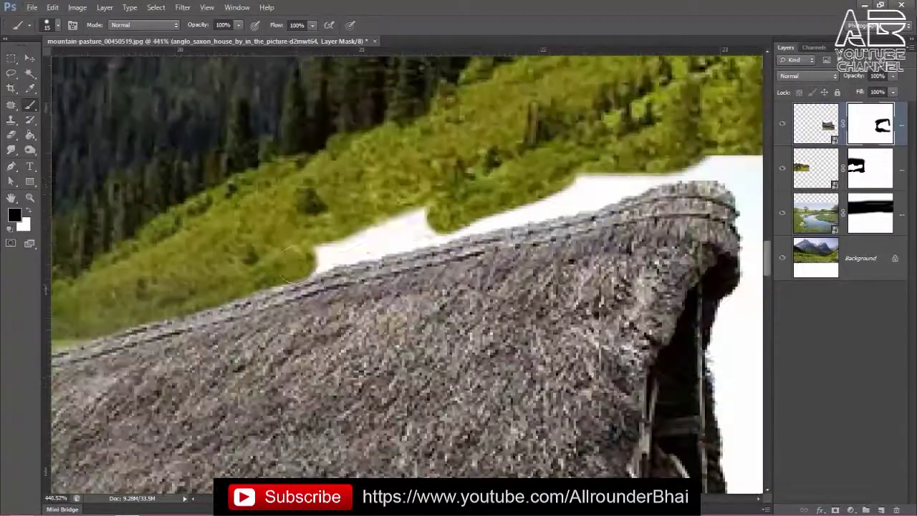
{"action": "mouse_move", "coordinate": [294, 279]}
{"action": "left_mouse_down"}
{"action": "mouse_move", "coordinate": [323, 252]}
{"action": "mouse_move", "coordinate": [616, 179]}
{"action": "left_mouse_up"}
Hide the remaining white area near the roof end and beside the roof
{"action": "scroll", "coordinate": [616, 179], "scroll_direction": "right", "scroll_amount": 3}
{"action": "left_click_drag", "start_coordinate": [502, 172], "coordinate": [716, 258]}
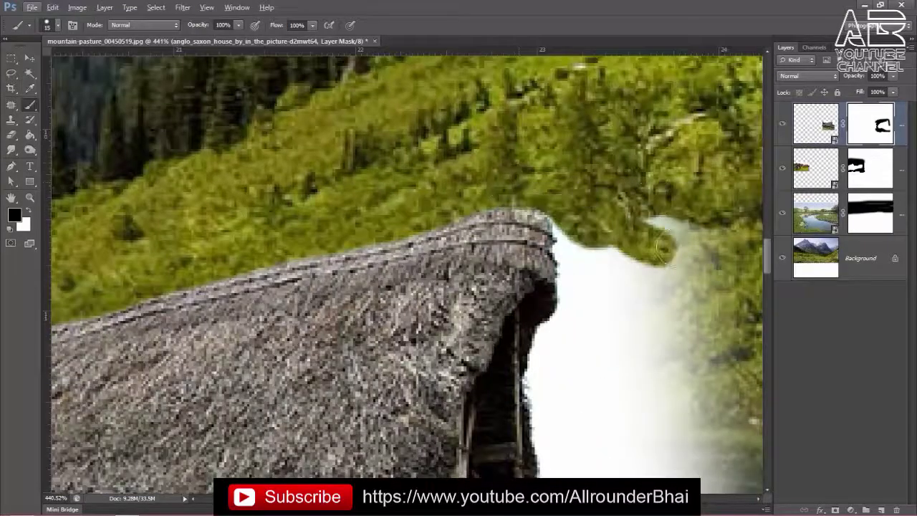
{"action": "scroll", "coordinate": [447, 121], "scroll_direction": "down", "scroll_amount": 1}
{"action": "mouse_move", "coordinate": [447, 121]}
{"action": "left_mouse_down"}
{"action": "mouse_move", "coordinate": [358, 179]}
{"action": "mouse_move", "coordinate": [337, 301]}
{"action": "mouse_move", "coordinate": [502, 358]}
{"action": "left_mouse_up"}
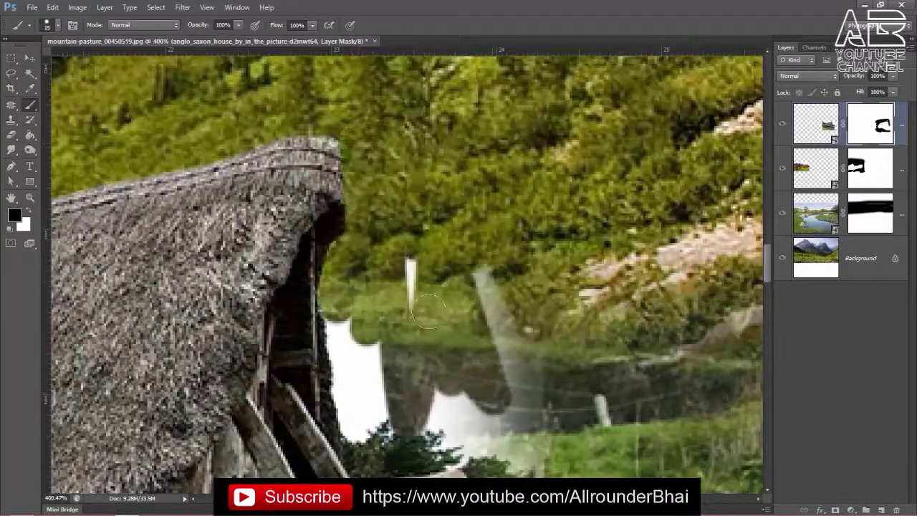
{"action": "scroll", "coordinate": [542, 288], "scroll_direction": "down", "scroll_amount": 1}
{"action": "scroll", "coordinate": [543, 287], "scroll_direction": "up", "scroll_amount": 2}
{"action": "mouse_move", "coordinate": [358, 101]}
{"action": "left_mouse_down"}
{"action": "mouse_move", "coordinate": [333, 143]}
{"action": "mouse_move", "coordinate": [358, 315]}
{"action": "mouse_move", "coordinate": [429, 308]}
{"action": "mouse_move", "coordinate": [362, 323]}
{"action": "mouse_move", "coordinate": [451, 308]}
{"action": "mouse_move", "coordinate": [401, 301]}
{"action": "mouse_move", "coordinate": [501, 308]}
{"action": "mouse_move", "coordinate": [605, 376]}
{"action": "left_mouse_up"}
Mask stray patches near the roof edge and fence, including the white fence post
{"action": "left_click_drag", "start_coordinate": [436, 186], "coordinate": [401, 344]}
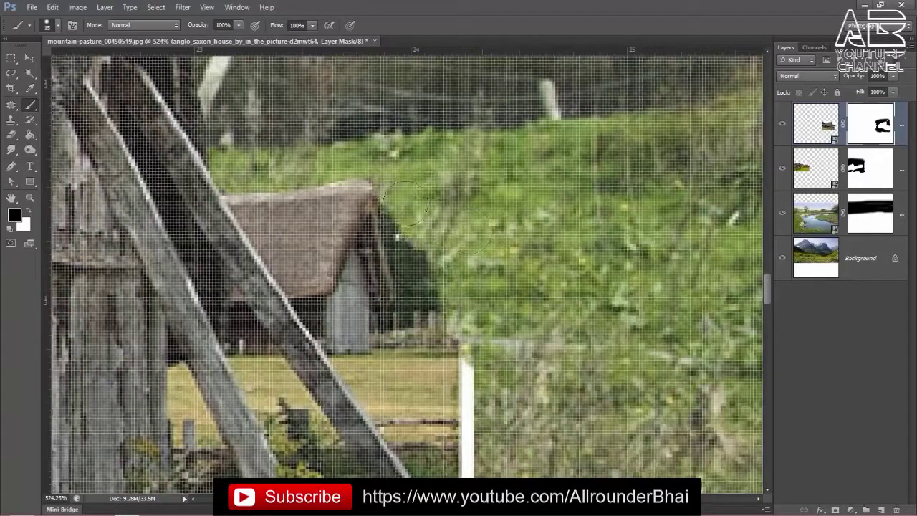
{"action": "mouse_move", "coordinate": [401, 215]}
{"action": "left_mouse_down"}
{"action": "mouse_move", "coordinate": [422, 329]}
{"action": "mouse_move", "coordinate": [391, 319]}
{"action": "mouse_move", "coordinate": [392, 214]}
{"action": "mouse_move", "coordinate": [390, 358]}
{"action": "mouse_move", "coordinate": [375, 368]}
{"action": "mouse_move", "coordinate": [344, 363]}
{"action": "mouse_move", "coordinate": [380, 430]}
{"action": "left_mouse_up"}
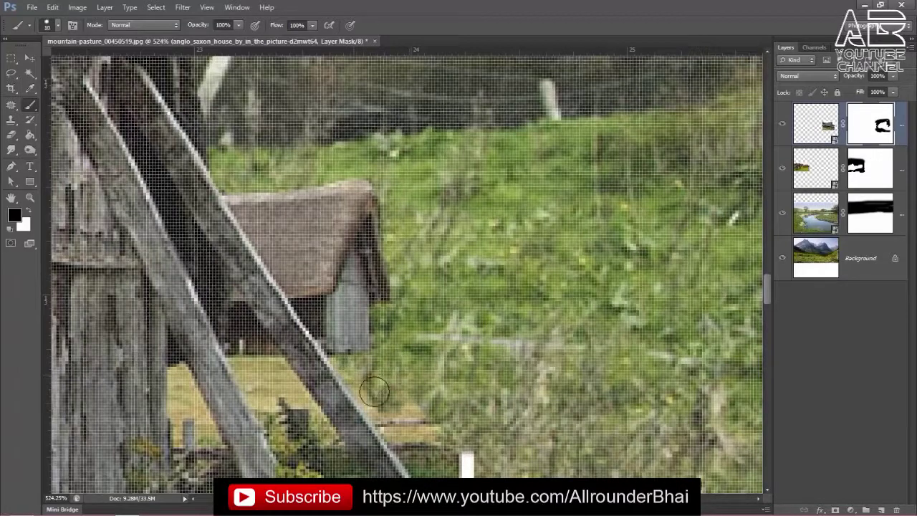
{"action": "scroll", "coordinate": [401, 402], "scroll_direction": "down", "scroll_amount": 2}
{"action": "scroll", "coordinate": [444, 336], "scroll_direction": "up", "scroll_amount": 2}
{"action": "left_click_drag", "start_coordinate": [462, 236], "coordinate": [445, 339]}
{"action": "scroll", "coordinate": [446, 340], "scroll_direction": "down", "scroll_amount": 3}
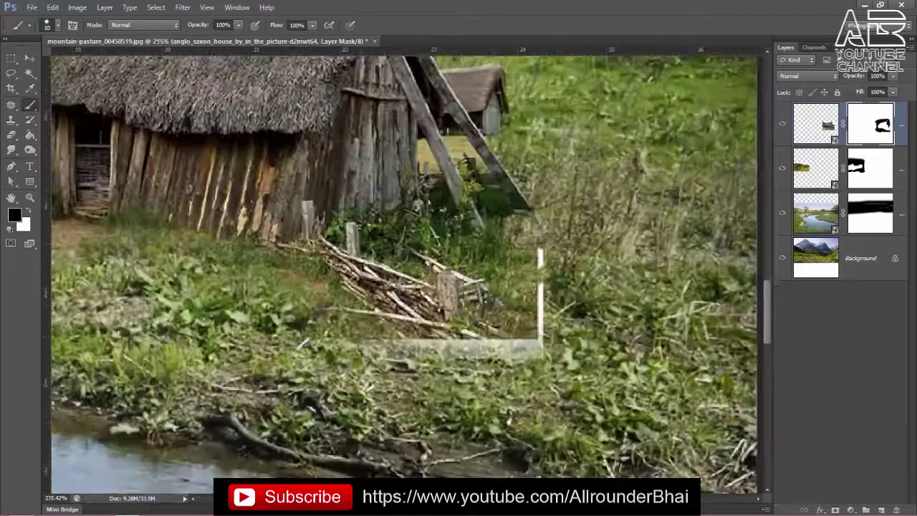
{"action": "left_click_drag", "start_coordinate": [540, 258], "coordinate": [523, 336]}
{"action": "scroll", "coordinate": [315, 265], "scroll_direction": "up", "scroll_amount": 2}
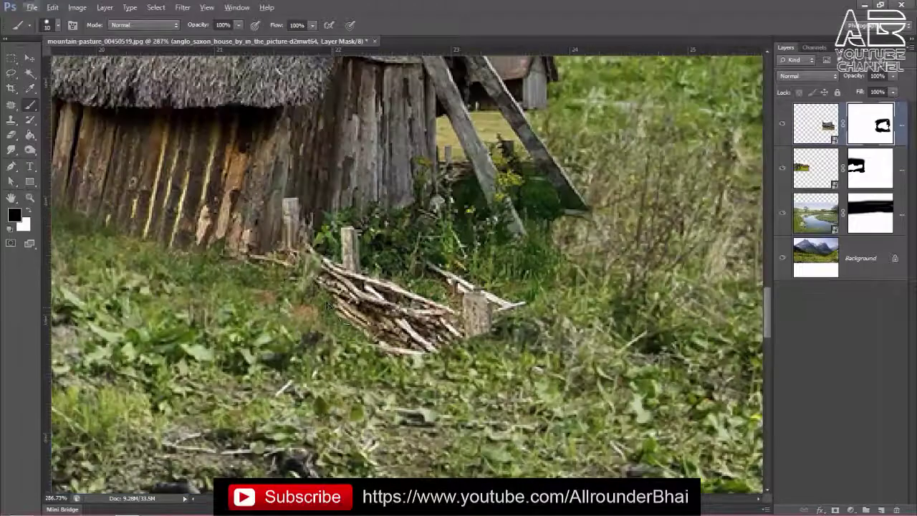
Paint white to restore the twigs below the fence and retouch the grass beside it
{"action": "key", "text": "x"}
{"action": "mouse_move", "coordinate": [491, 328]}
{"action": "left_mouse_down"}
{"action": "mouse_move", "coordinate": [587, 387]}
{"action": "mouse_move", "coordinate": [480, 391]}
{"action": "left_mouse_up"}
{"action": "key", "text": "x"}
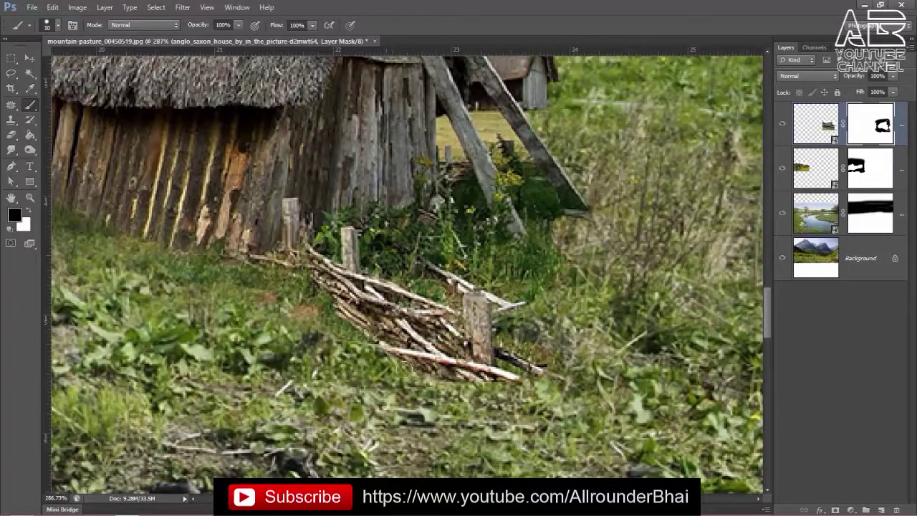
{"action": "mouse_move", "coordinate": [532, 278]}
{"action": "left_mouse_down"}
{"action": "mouse_move", "coordinate": [358, 236]}
{"action": "mouse_move", "coordinate": [516, 276]}
{"action": "left_mouse_up"}
{"action": "key", "text": "x"}
{"action": "key", "text": "x"}
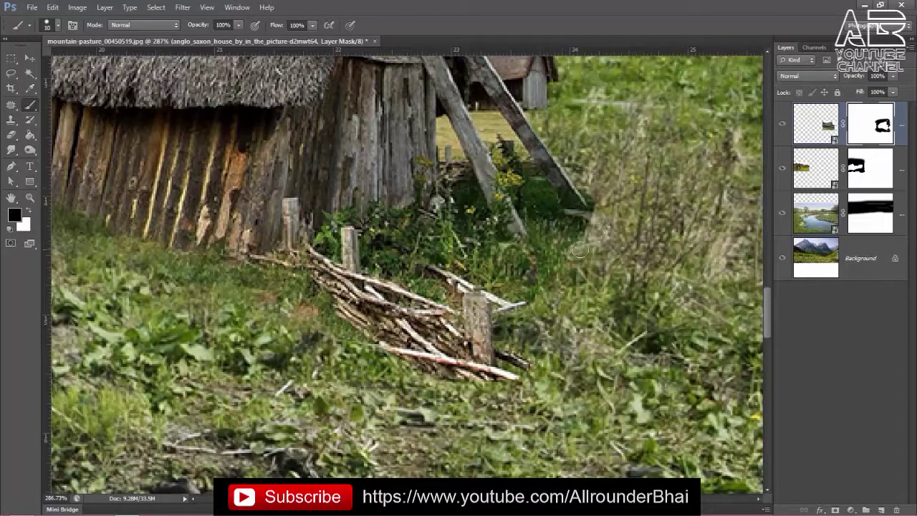
With a soft 53 px brush at 0% hardness, blend the dry grass and hide fence stick tips
{"action": "right_click", "coordinate": [571, 251]}
{"action": "mouse_move", "coordinate": [654, 305]}
{"action": "left_mouse_down"}
{"action": "mouse_move", "coordinate": [588, 305]}
{"action": "mouse_move", "coordinate": [611, 278]}
{"action": "left_mouse_up"}
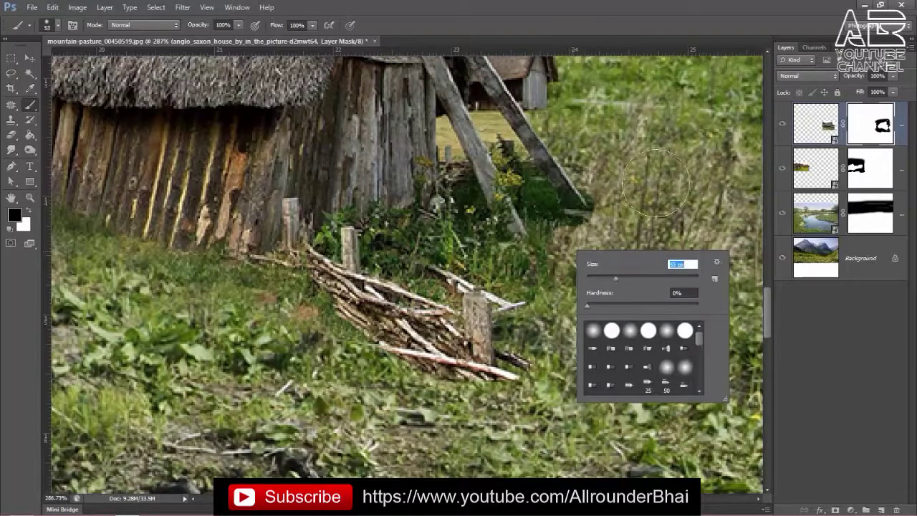
{"action": "key", "text": "Return"}
{"action": "mouse_move", "coordinate": [620, 226]}
{"action": "left_mouse_down"}
{"action": "mouse_move", "coordinate": [577, 305]}
{"action": "mouse_move", "coordinate": [413, 398]}
{"action": "mouse_move", "coordinate": [486, 389]}
{"action": "left_mouse_up"}
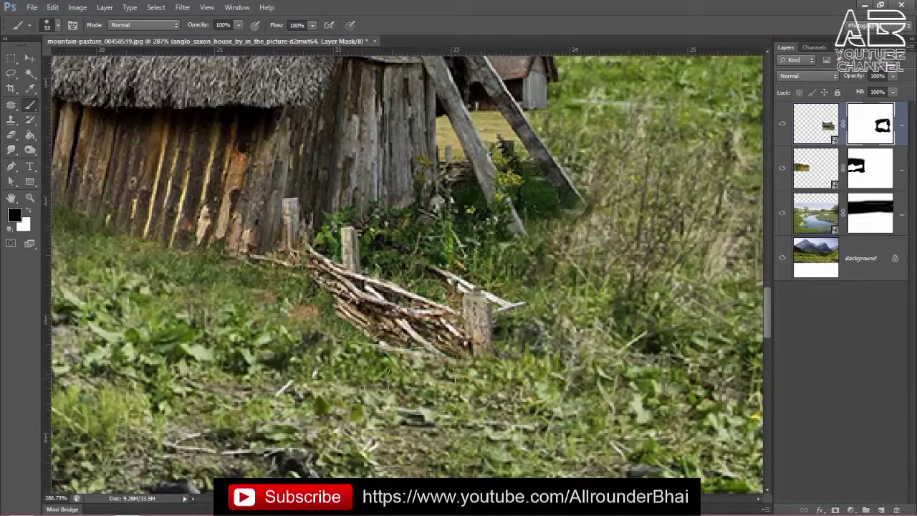
{"action": "left_click_drag", "start_coordinate": [536, 371], "coordinate": [579, 369]}
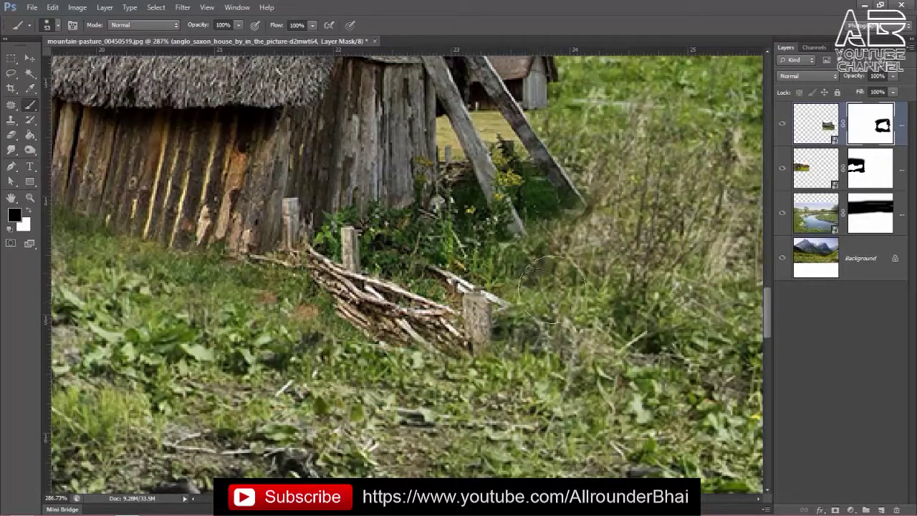
With a smaller brush, paint away the dark barn patch to reveal grass
{"action": "scroll", "coordinate": [580, 370], "scroll_direction": "down", "scroll_amount": 3}
{"action": "scroll", "coordinate": [500, 292], "scroll_direction": "up", "scroll_amount": 2}
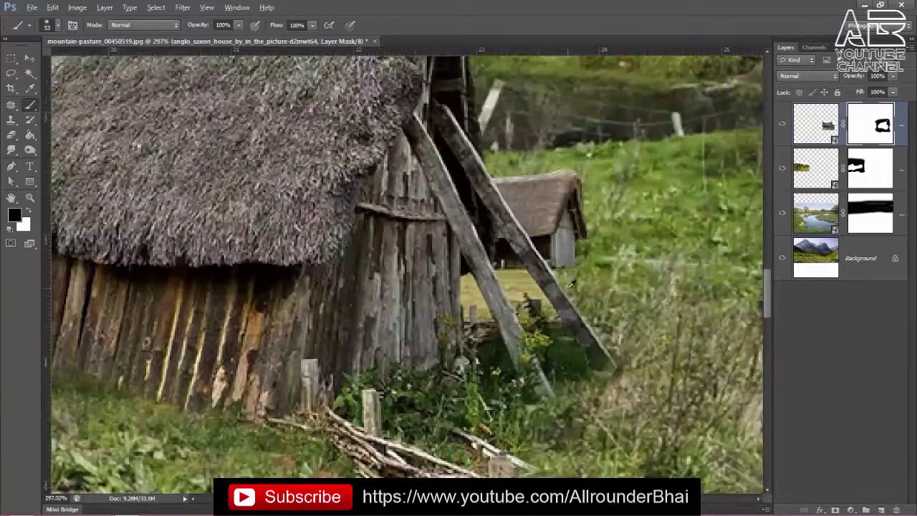
{"action": "scroll", "coordinate": [500, 292], "scroll_direction": "up", "scroll_amount": 2}
{"action": "scroll", "coordinate": [500, 292], "scroll_direction": "up", "scroll_amount": 2}
{"action": "scroll", "coordinate": [485, 262], "scroll_direction": "up", "scroll_amount": 1}
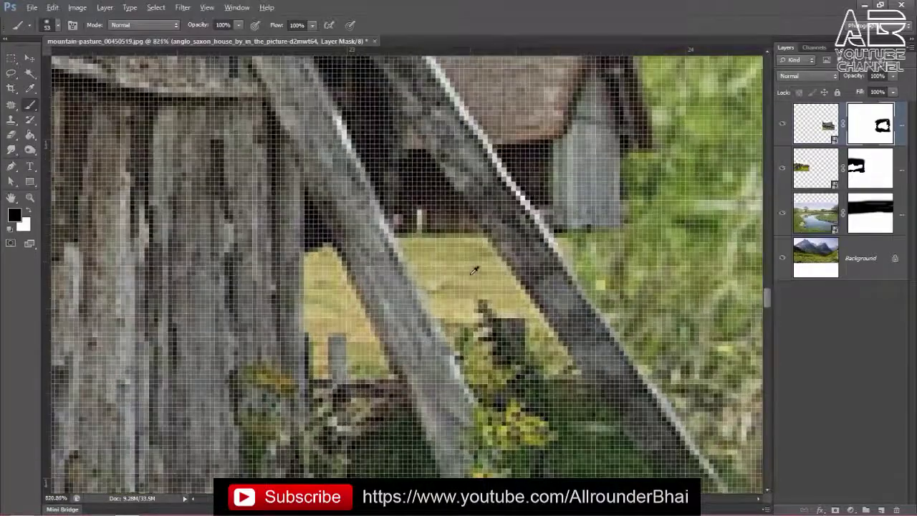
{"action": "key", "text": "bracketleft"}
{"action": "key", "text": "bracketleft"}
{"action": "key", "text": "bracketleft"}
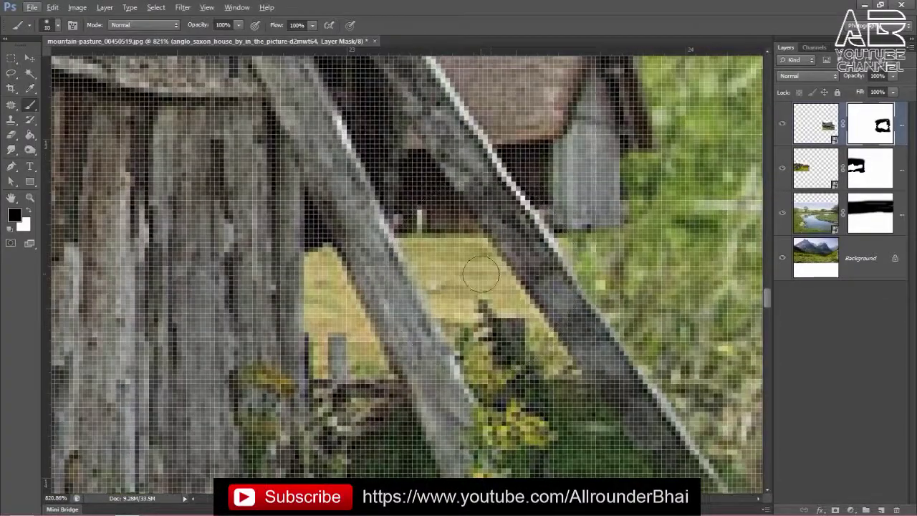
{"action": "mouse_move", "coordinate": [471, 274]}
{"action": "left_mouse_down"}
{"action": "mouse_move", "coordinate": [427, 256]}
{"action": "mouse_move", "coordinate": [473, 251]}
{"action": "mouse_move", "coordinate": [517, 308]}
{"action": "mouse_move", "coordinate": [493, 267]}
{"action": "left_mouse_up"}
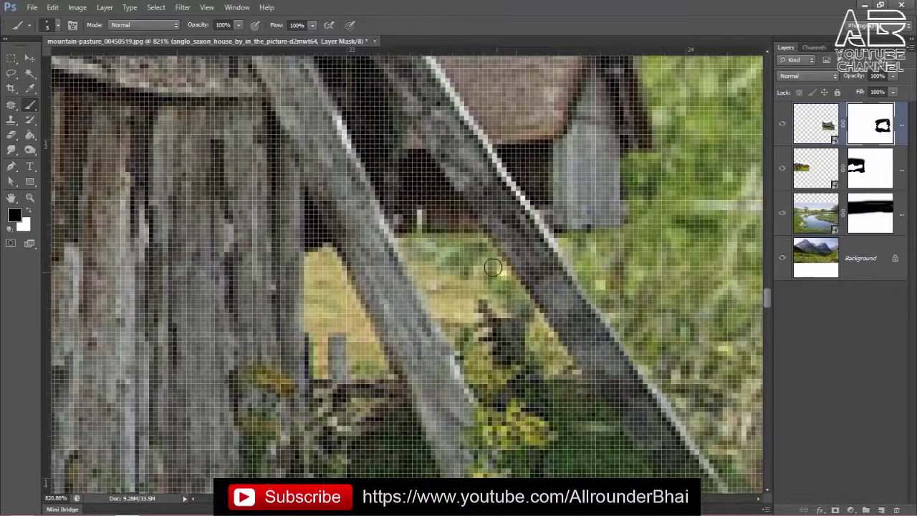
{"action": "mouse_move", "coordinate": [523, 313]}
{"action": "left_mouse_down"}
{"action": "mouse_move", "coordinate": [558, 376]}
{"action": "mouse_move", "coordinate": [462, 336]}
{"action": "mouse_move", "coordinate": [408, 247]}
{"action": "mouse_move", "coordinate": [339, 303]}
{"action": "mouse_move", "coordinate": [317, 307]}
{"action": "mouse_move", "coordinate": [380, 373]}
{"action": "left_mouse_up"}
{"action": "scroll", "coordinate": [535, 256], "scroll_direction": "down", "scroll_amount": 10}
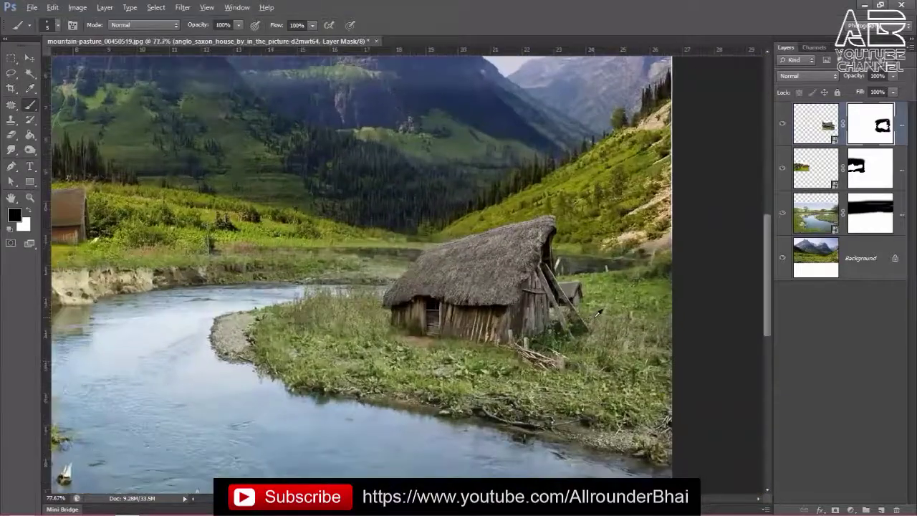
Review the full composite, swap the painting colour back to white, and select the River meadow layer
{"action": "scroll", "coordinate": [560, 379], "scroll_direction": "up", "scroll_amount": 2}
{"action": "scroll", "coordinate": [632, 335], "scroll_direction": "down", "scroll_amount": 3}
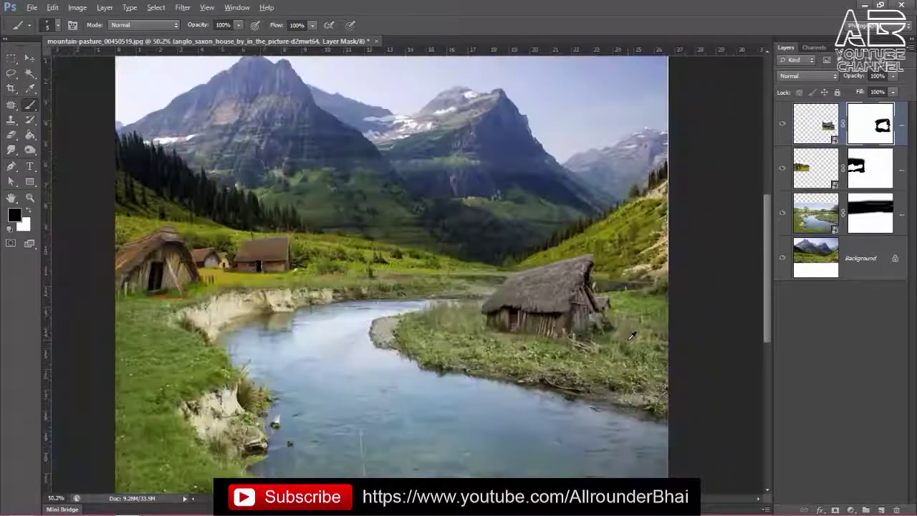
{"action": "scroll", "coordinate": [603, 331], "scroll_direction": "down", "scroll_amount": 2}
{"action": "scroll", "coordinate": [299, 251], "scroll_direction": "up", "scroll_amount": 1}
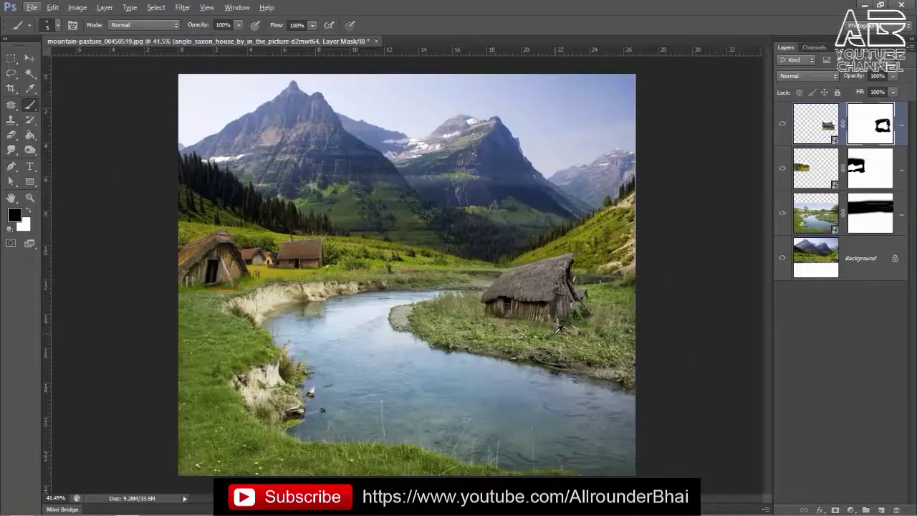
{"action": "scroll", "coordinate": [300, 251], "scroll_direction": "up", "scroll_amount": 1}
{"action": "key", "text": "x"}
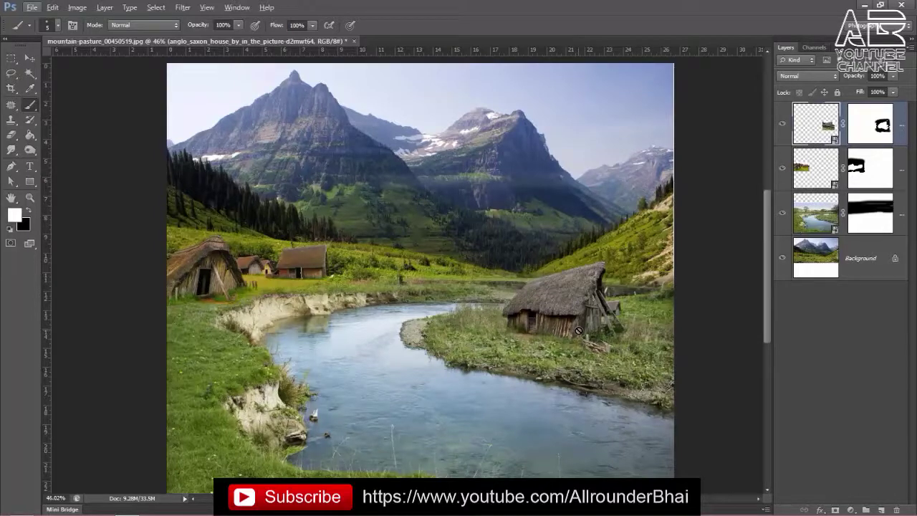
{"action": "left_click", "coordinate": [821, 217]}
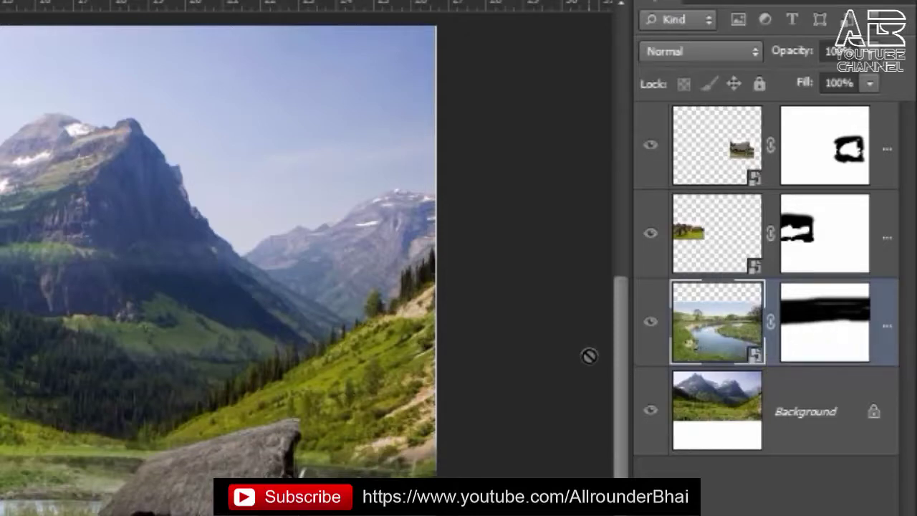
Rasterize the River_Lugg_meanders smart object layer and open the Image adjustments menu
{"action": "left_click_drag", "start_coordinate": [632, 349], "coordinate": [532, 348]}
{"action": "scroll", "coordinate": [476, 371], "scroll_direction": "down", "scroll_amount": 1}
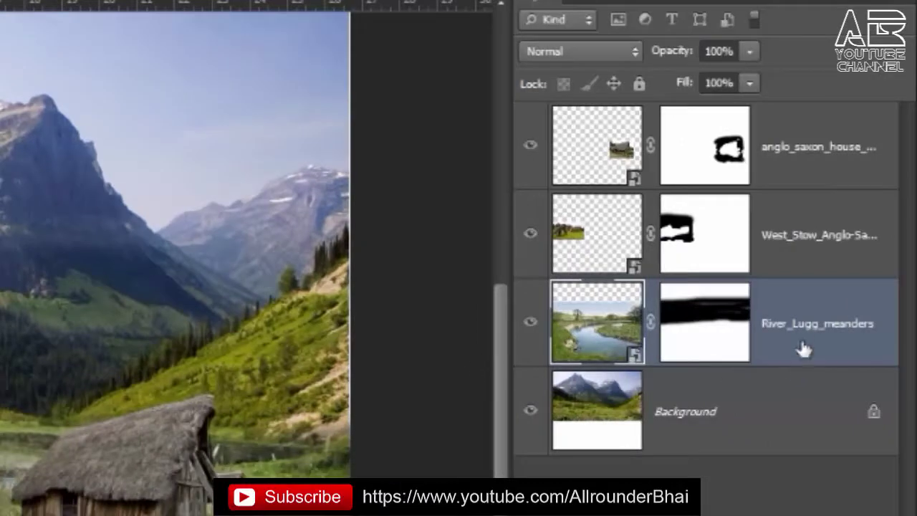
{"action": "right_click", "coordinate": [838, 329]}
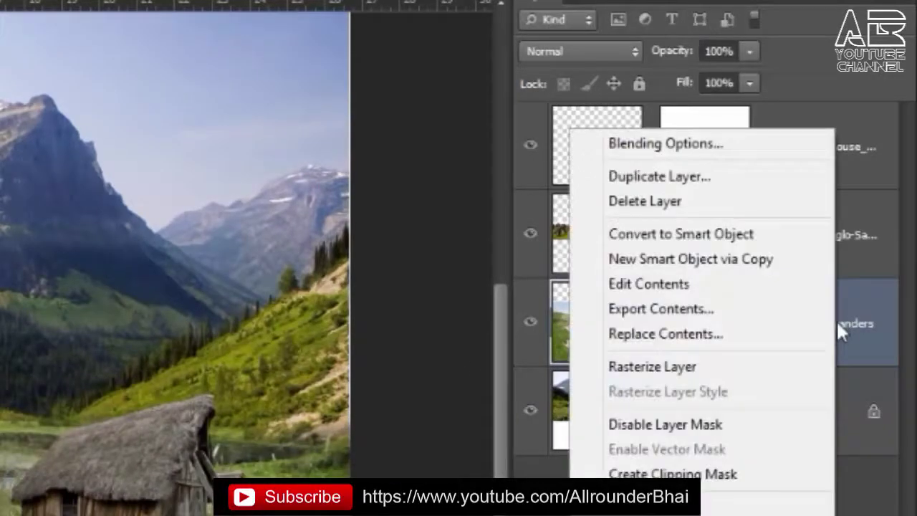
{"action": "left_click", "coordinate": [722, 368]}
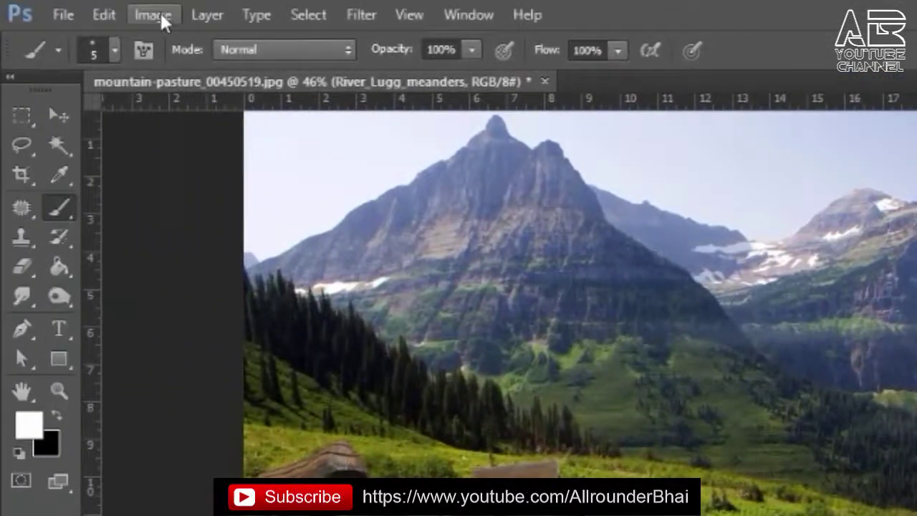
{"action": "left_click", "coordinate": [161, 16]}
{"action": "mouse_move", "coordinate": [186, 71]}
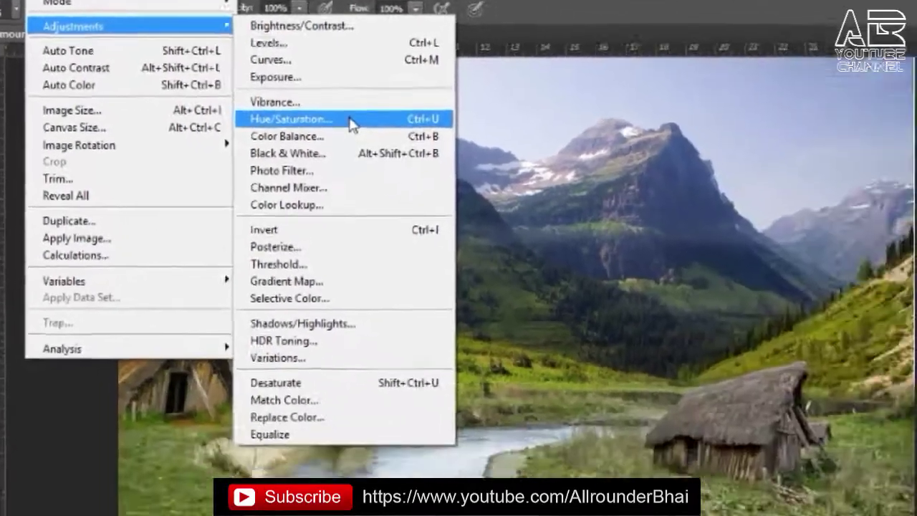
Apply Hue/Saturation to the river layer with Hue -10 and Saturation +28
{"action": "left_click", "coordinate": [534, 188]}
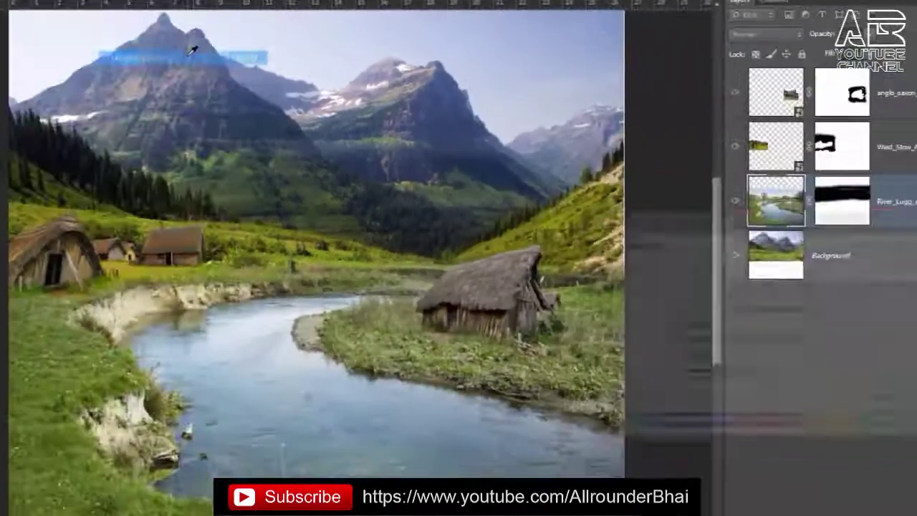
{"action": "mouse_move", "coordinate": [637, 221]}
{"action": "left_mouse_down"}
{"action": "mouse_move", "coordinate": [567, 98]}
{"action": "mouse_move", "coordinate": [583, 57]}
{"action": "left_mouse_up"}
{"action": "mouse_move", "coordinate": [684, 150]}
{"action": "left_mouse_down"}
{"action": "mouse_move", "coordinate": [679, 161]}
{"action": "mouse_move", "coordinate": [692, 185]}
{"action": "left_mouse_up"}
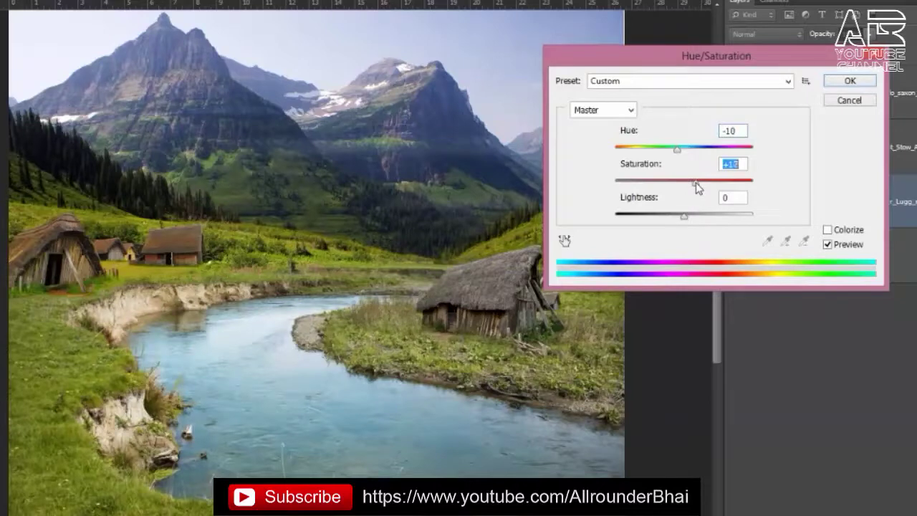
{"action": "left_click_drag", "start_coordinate": [695, 185], "coordinate": [697, 184]}
{"action": "left_click", "coordinate": [677, 152]}
{"action": "left_click_drag", "start_coordinate": [698, 185], "coordinate": [704, 186]}
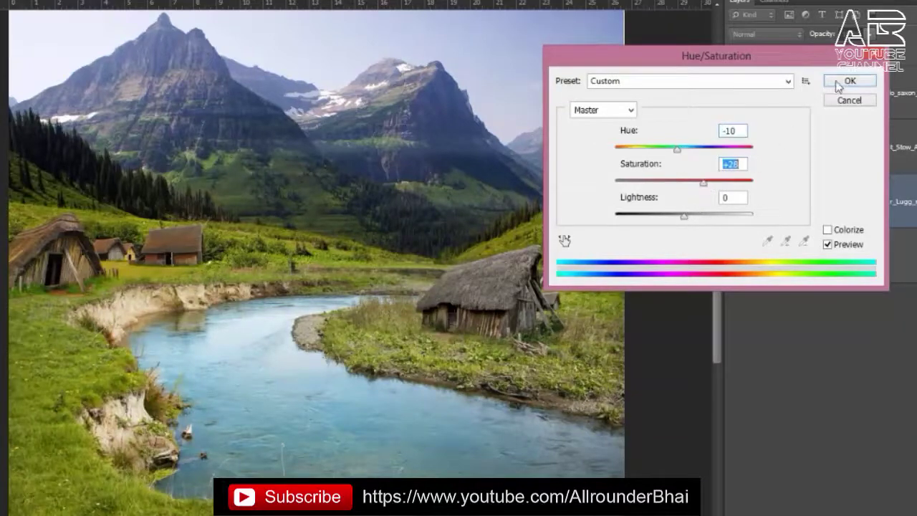
{"action": "left_click", "coordinate": [837, 83]}
{"action": "scroll", "coordinate": [63, 313], "scroll_direction": "up", "scroll_amount": 1}
Select the West_Stow village layer and rasterize it
{"action": "scroll", "coordinate": [52, 382], "scroll_direction": "up", "scroll_amount": 1}
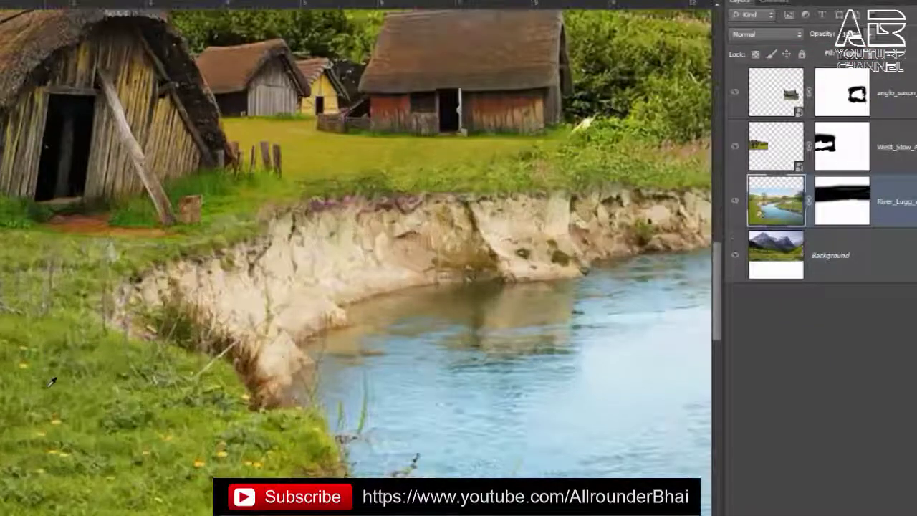
{"action": "scroll", "coordinate": [334, 183], "scroll_direction": "up", "scroll_amount": 2}
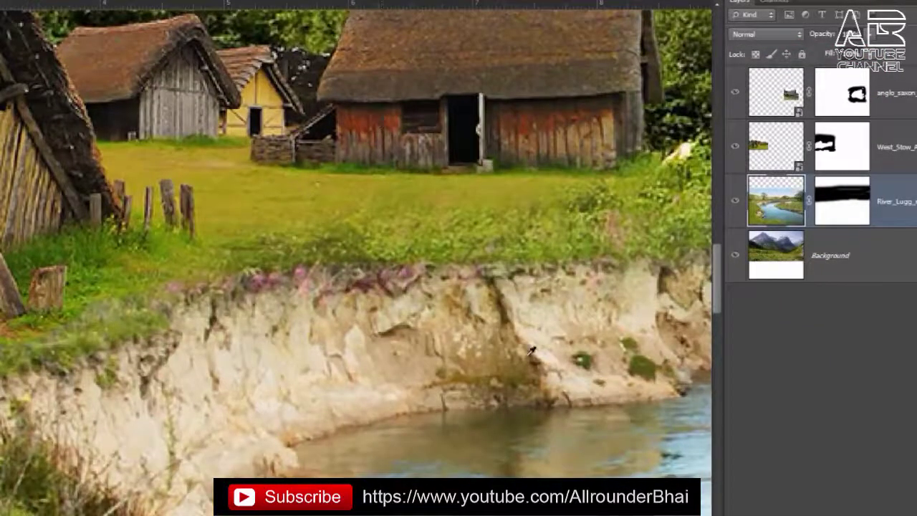
{"action": "scroll", "coordinate": [531, 350], "scroll_direction": "down", "scroll_amount": 2}
{"action": "left_click", "coordinate": [767, 147]}
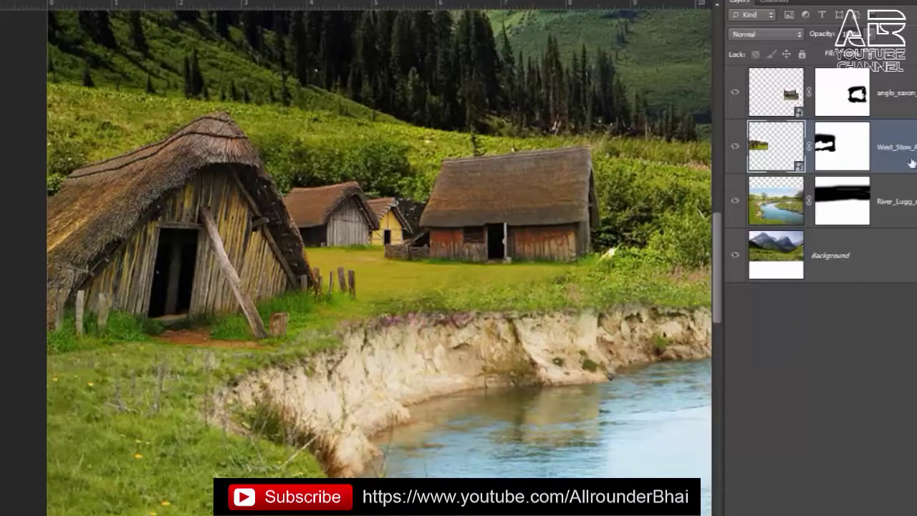
{"action": "right_click", "coordinate": [881, 147]}
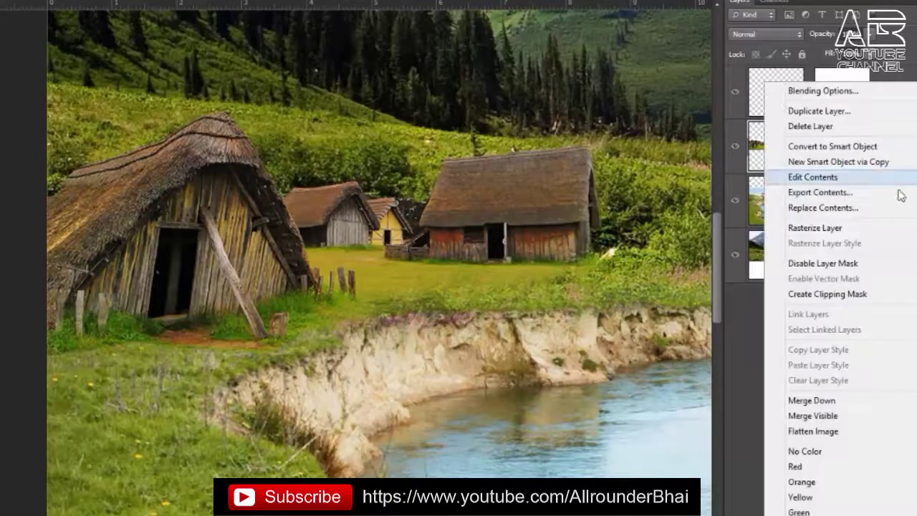
{"action": "left_click", "coordinate": [843, 223]}
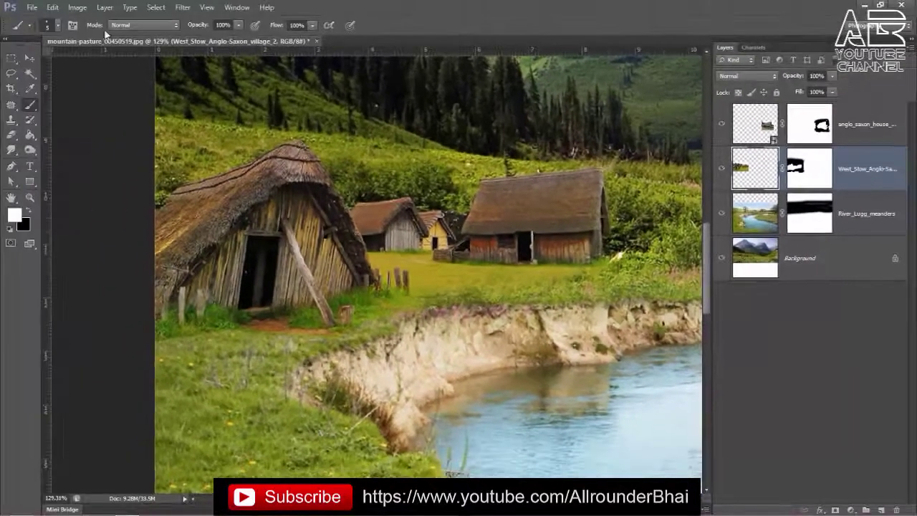
Apply Hue/Saturation to the village with Saturation -13 and a slight hue shift
{"action": "left_click", "coordinate": [78, 7]}
{"action": "mouse_move", "coordinate": [94, 36]}
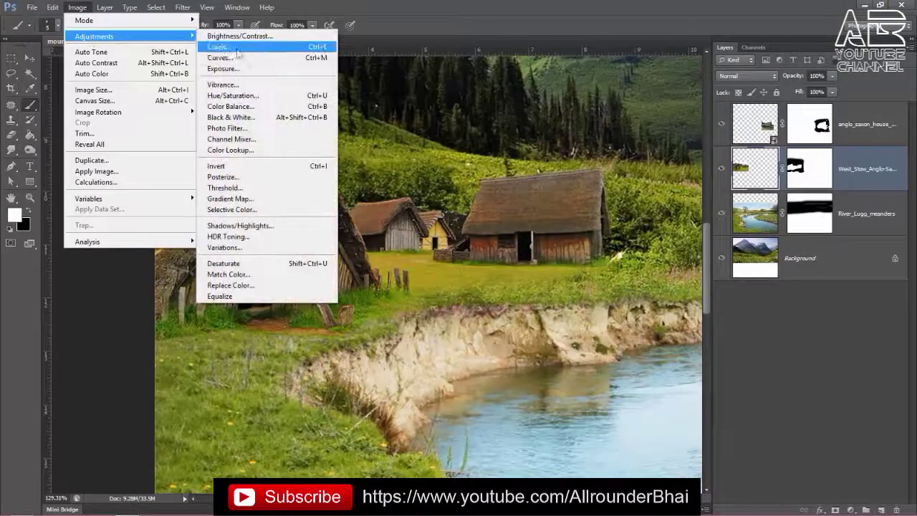
{"action": "left_click", "coordinate": [263, 99]}
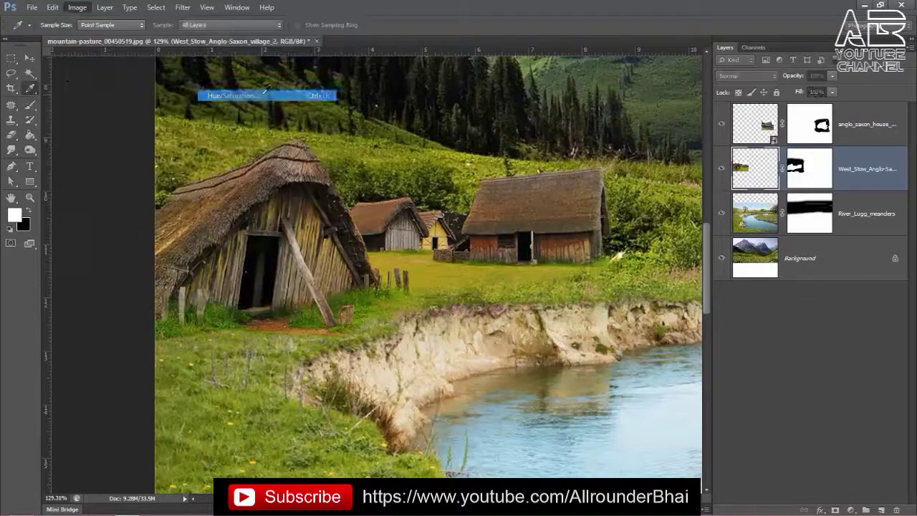
{"action": "left_click_drag", "start_coordinate": [679, 205], "coordinate": [675, 206]}
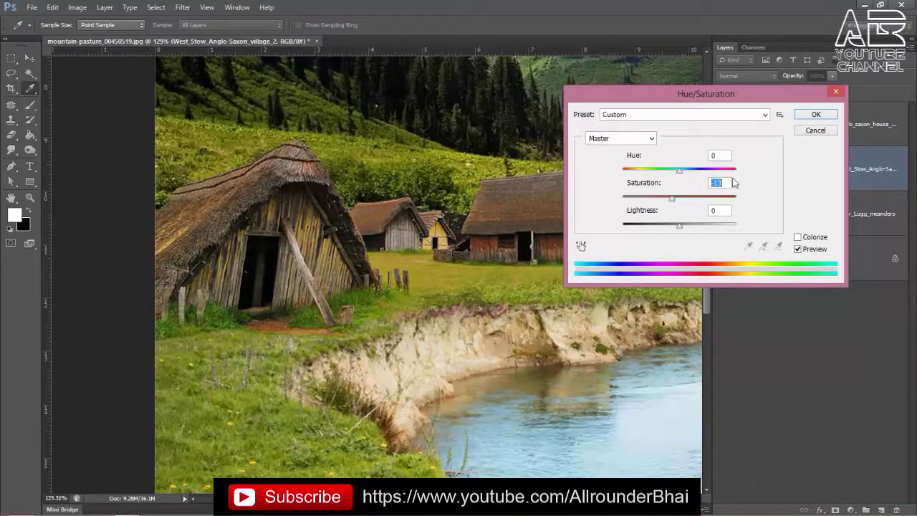
{"action": "left_click_drag", "start_coordinate": [680, 171], "coordinate": [682, 173]}
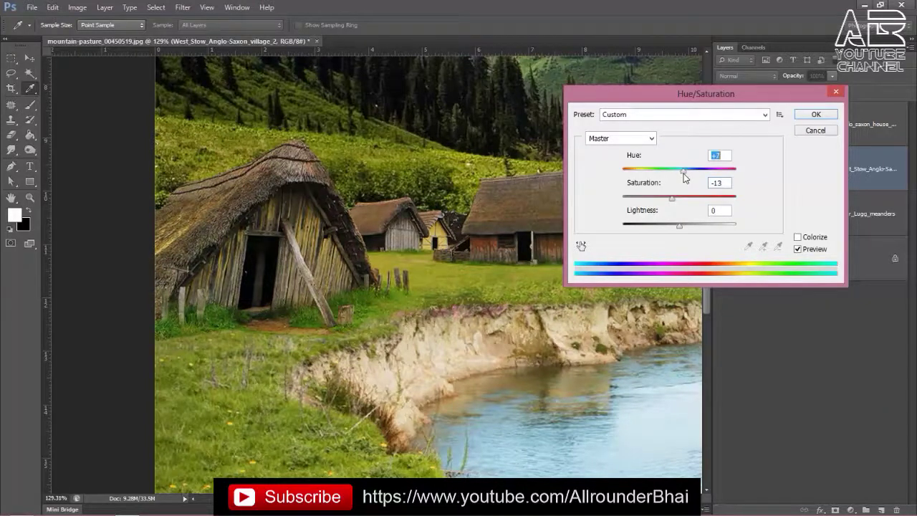
{"action": "left_click", "coordinate": [813, 116]}
{"action": "left_click_drag", "start_coordinate": [361, 288], "coordinate": [424, 289]}
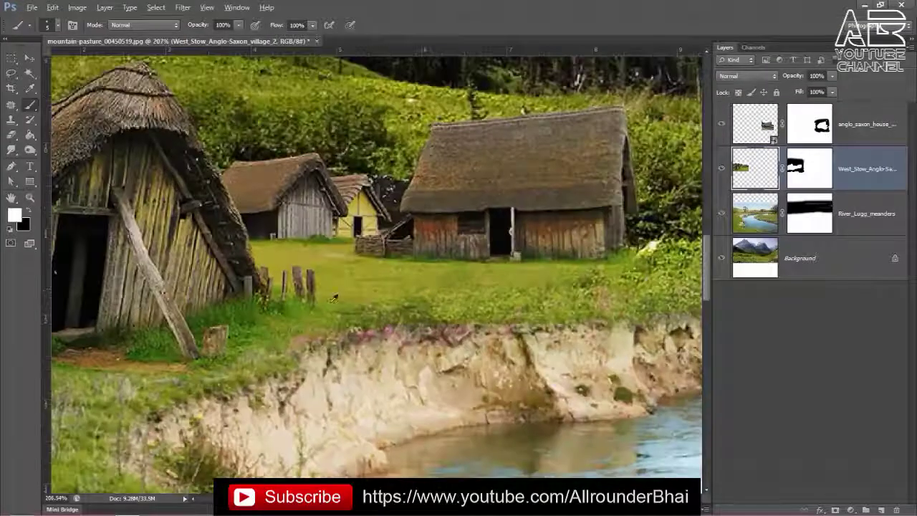
Select the anglo_saxon_house hut layer and rasterize it
{"action": "scroll", "coordinate": [308, 308], "scroll_direction": "down", "scroll_amount": 2}
{"action": "scroll", "coordinate": [285, 326], "scroll_direction": "down", "scroll_amount": 2}
{"action": "scroll", "coordinate": [623, 308], "scroll_direction": "up", "scroll_amount": 2}
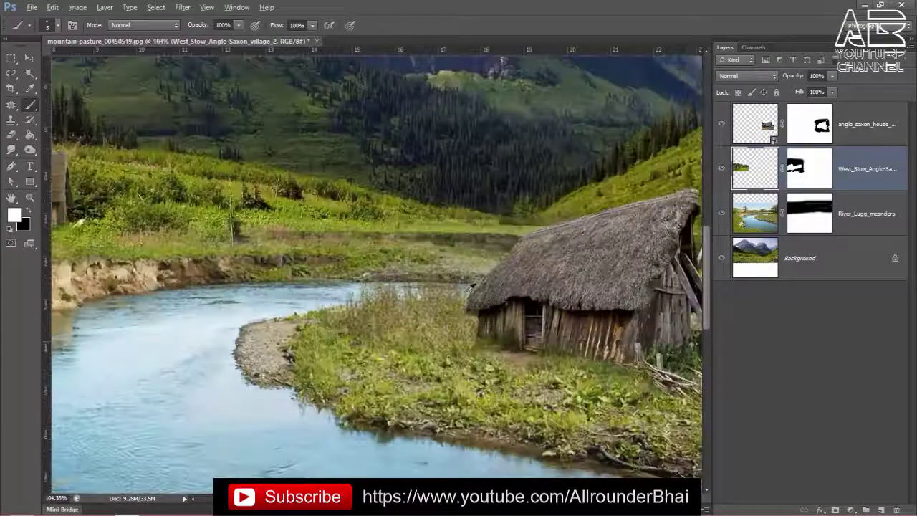
{"action": "scroll", "coordinate": [494, 308], "scroll_direction": "down", "scroll_amount": 1}
{"action": "scroll", "coordinate": [408, 265], "scroll_direction": "up", "scroll_amount": 2}
{"action": "scroll", "coordinate": [358, 237], "scroll_direction": "up", "scroll_amount": 1}
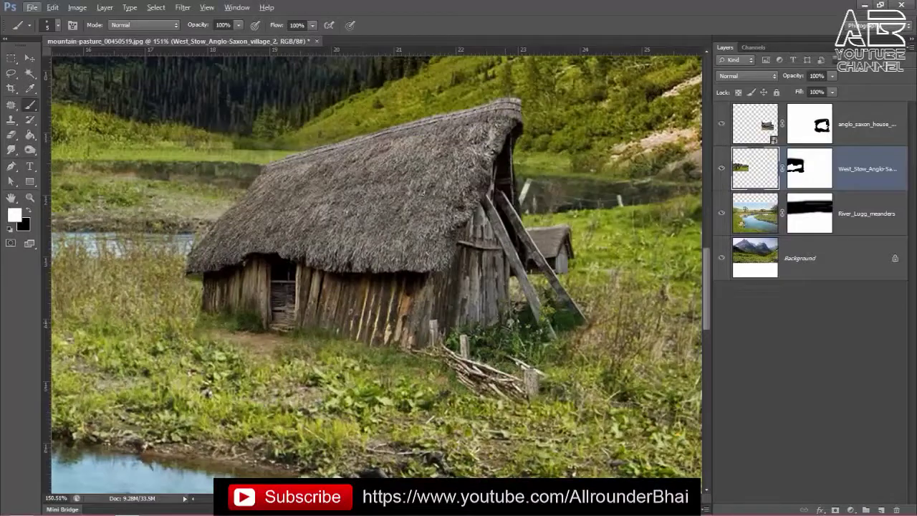
{"action": "scroll", "coordinate": [572, 313], "scroll_direction": "down", "scroll_amount": 3}
{"action": "scroll", "coordinate": [495, 286], "scroll_direction": "down", "scroll_amount": 1}
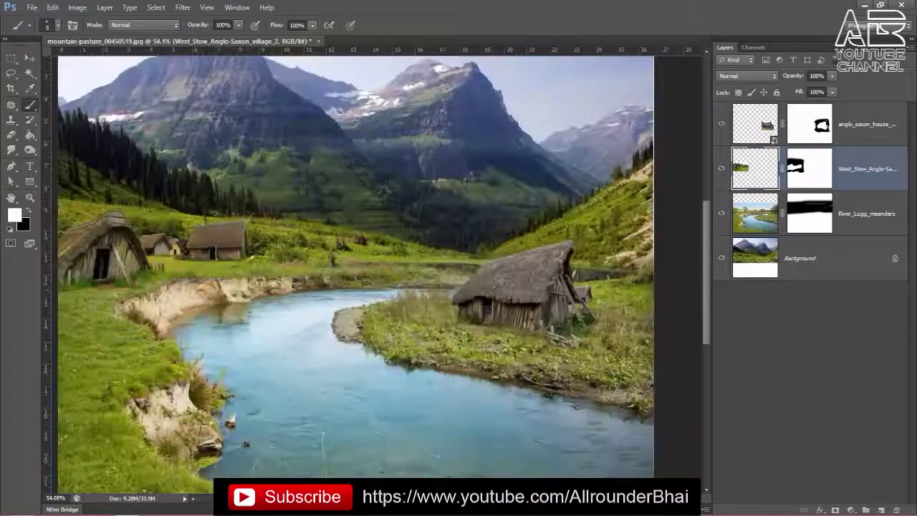
{"action": "scroll", "coordinate": [609, 286], "scroll_direction": "up", "scroll_amount": 1}
{"action": "left_click", "coordinate": [849, 137]}
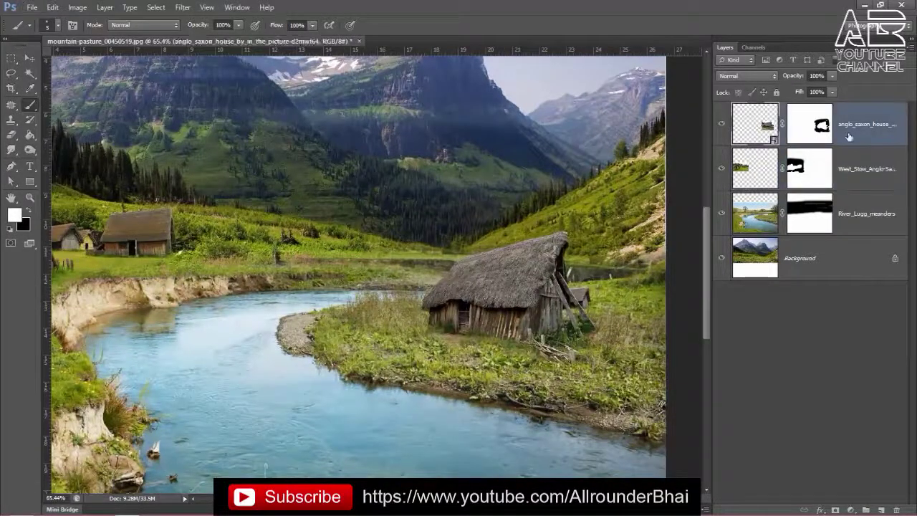
{"action": "right_click", "coordinate": [861, 127]}
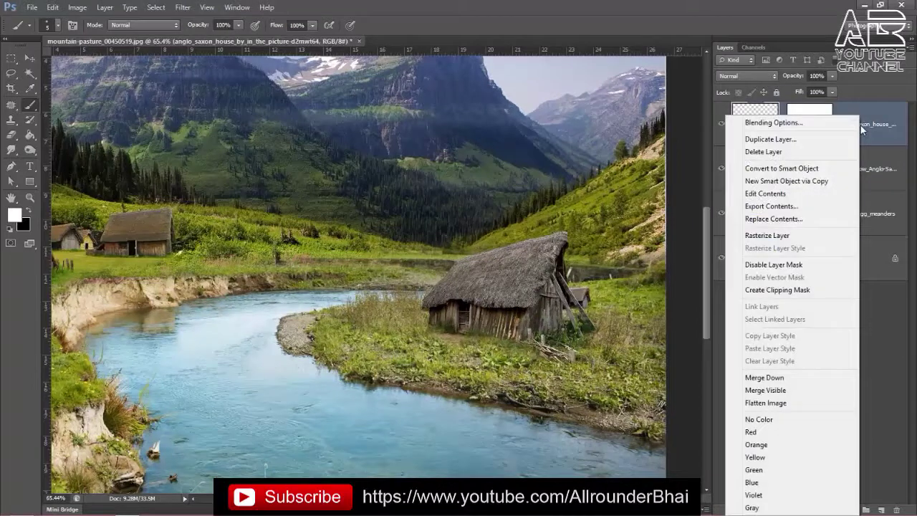
{"action": "left_click", "coordinate": [788, 236]}
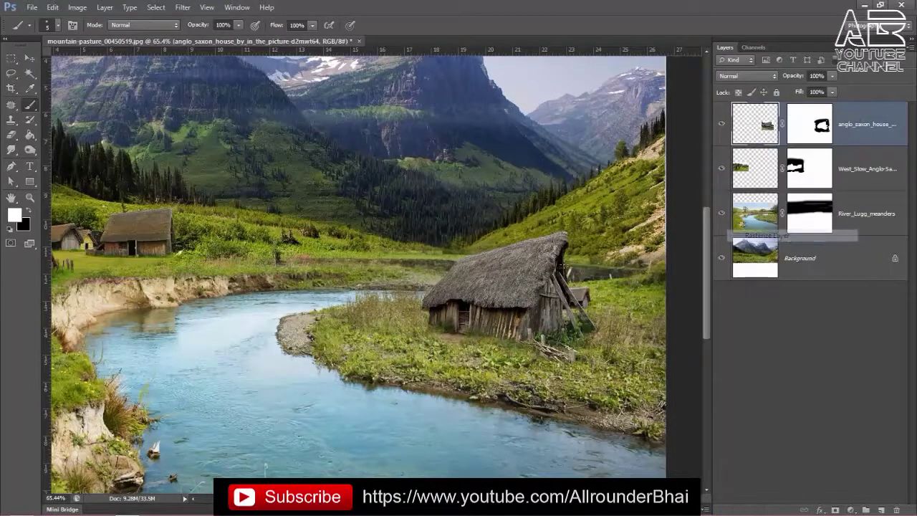
Apply Hue/Saturation to the hut with Saturation raised to about +45
{"action": "left_click", "coordinate": [77, 7]}
{"action": "mouse_move", "coordinate": [94, 36]}
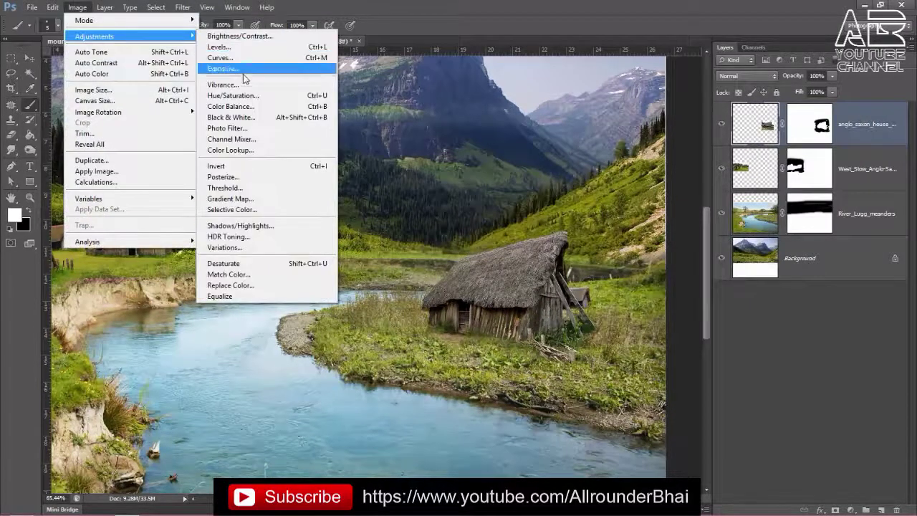
{"action": "left_click", "coordinate": [247, 96]}
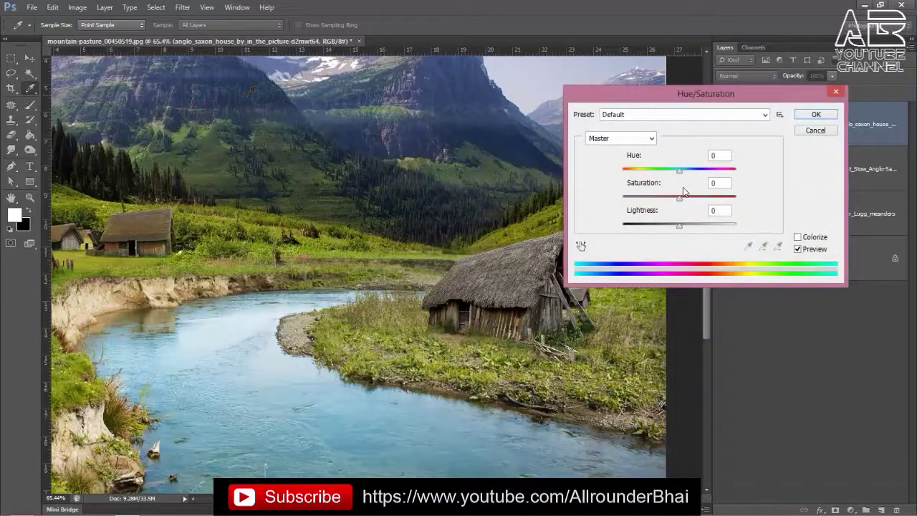
{"action": "left_click_drag", "start_coordinate": [679, 198], "coordinate": [704, 204]}
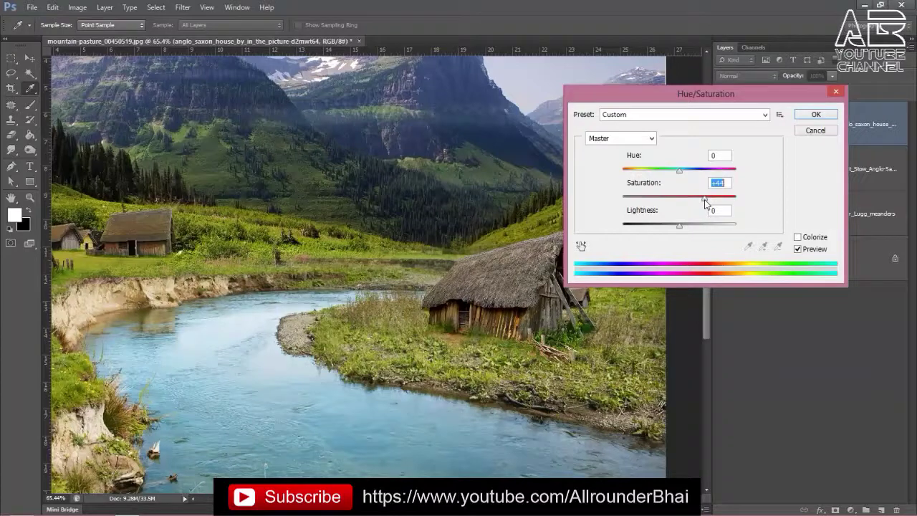
{"action": "left_click", "coordinate": [815, 115]}
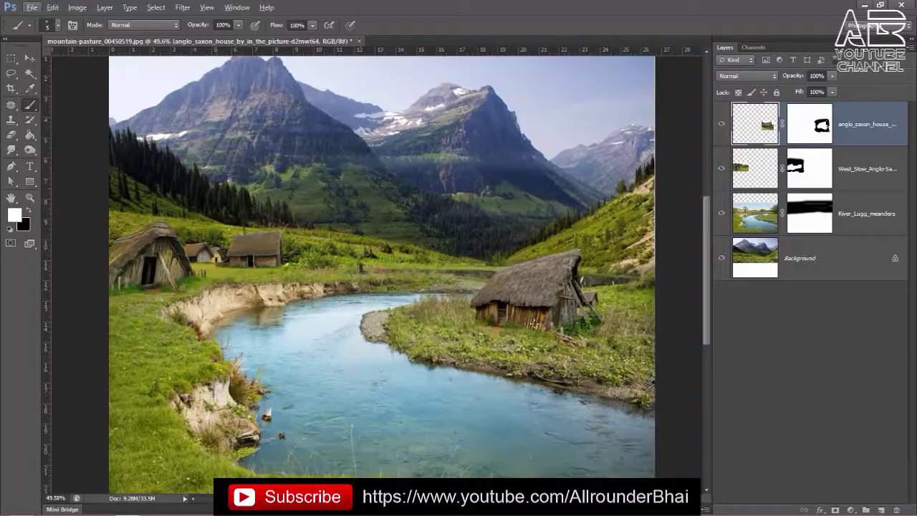
{"action": "scroll", "coordinate": [596, 336], "scroll_direction": "down", "scroll_amount": 2}
{"action": "scroll", "coordinate": [473, 320], "scroll_direction": "up", "scroll_amount": 1}
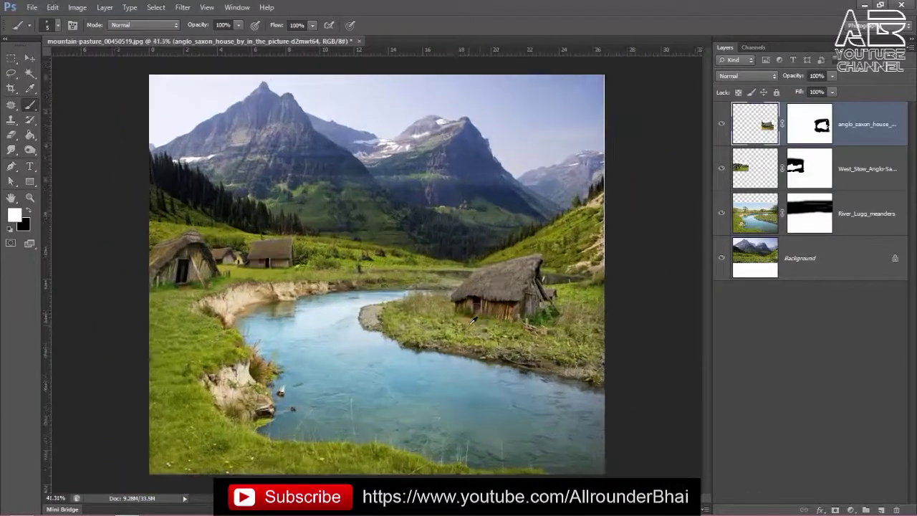